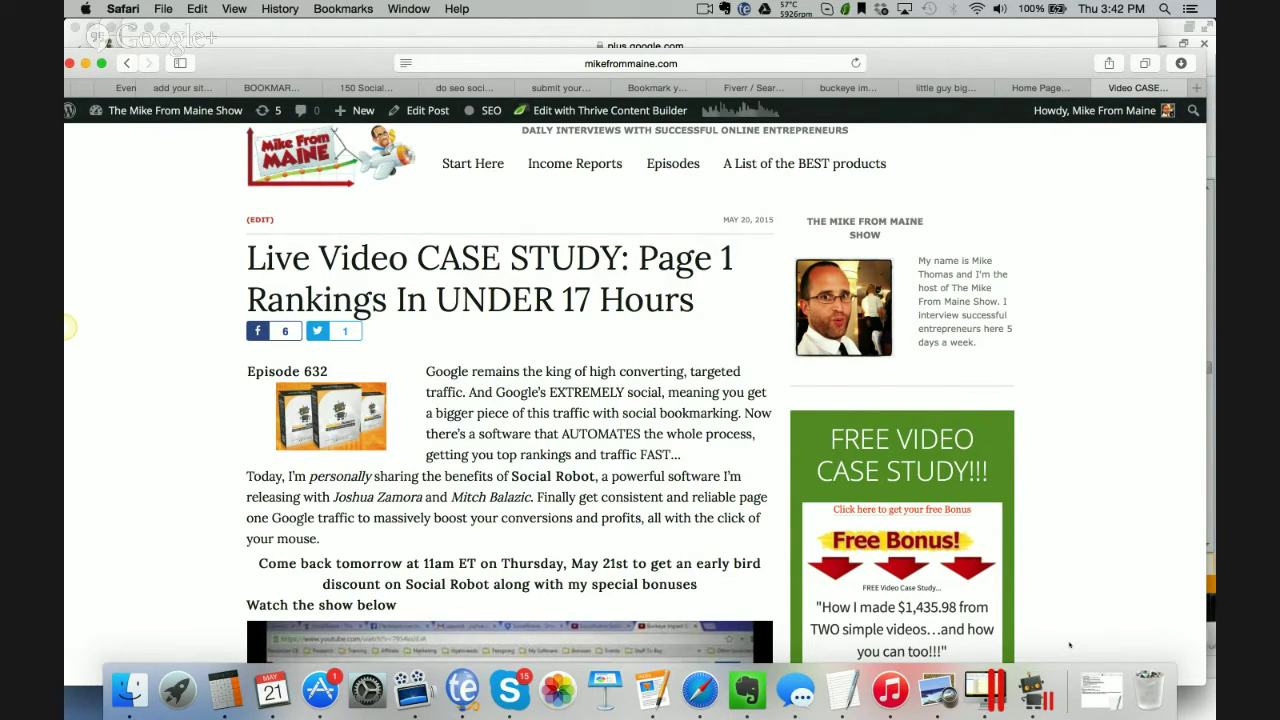
- Scroll down the blog post to the embedded YouTube video and the Sales Page Preview heading
scroll(1069, 645, "down", 6)
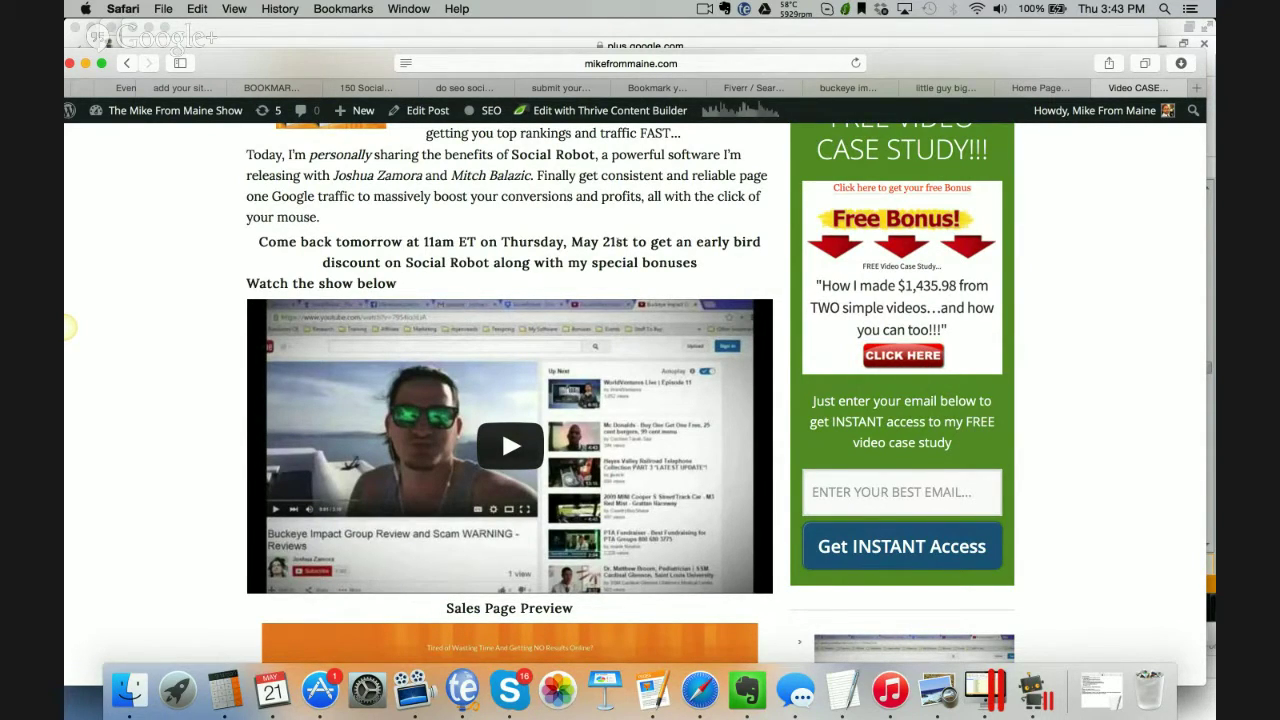
scroll(617, 243, "down", 10)
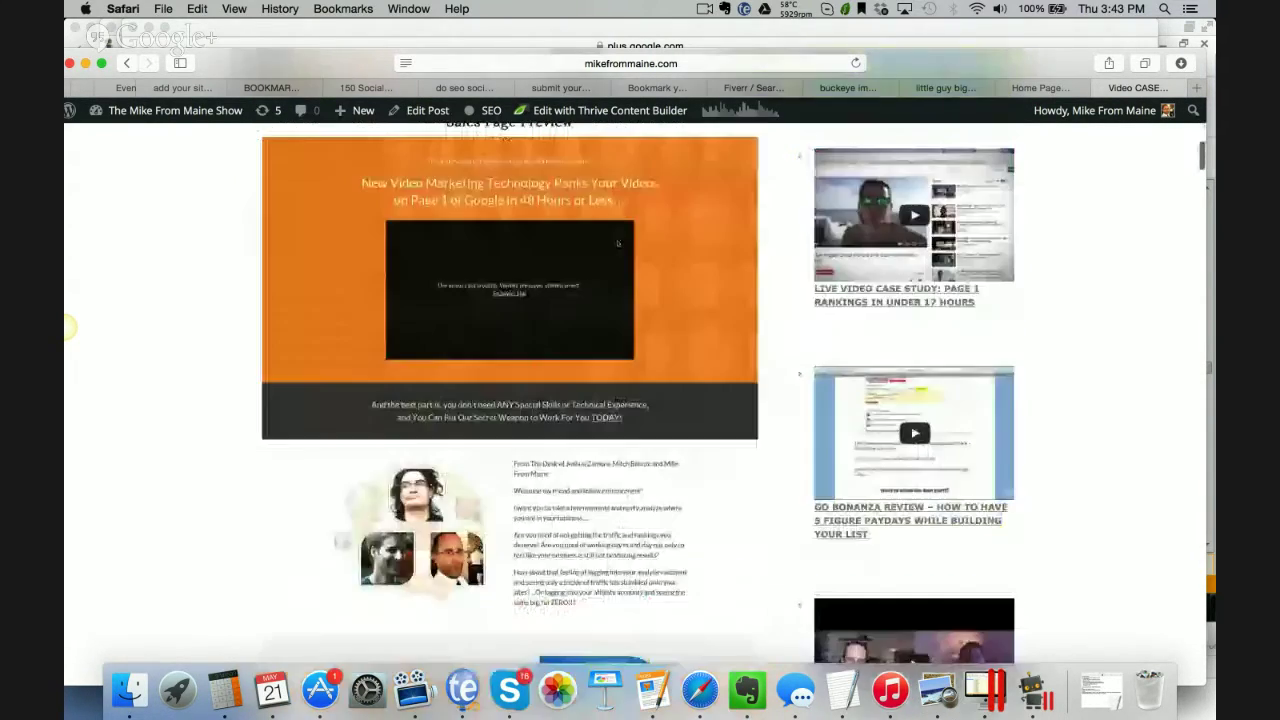
- Scroll down through the post's sales page preview, bonuses, pricing and FAQ
scroll(617, 243, "down", 15)
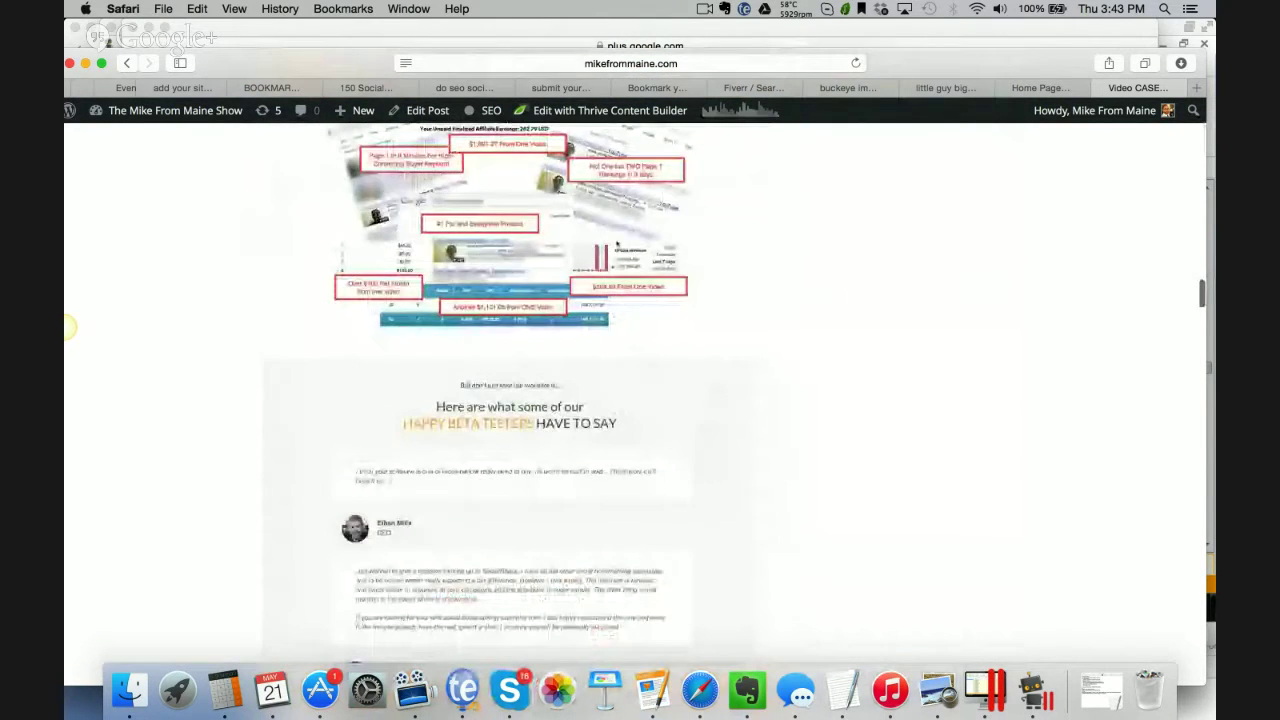
scroll(615, 243, "down", 15)
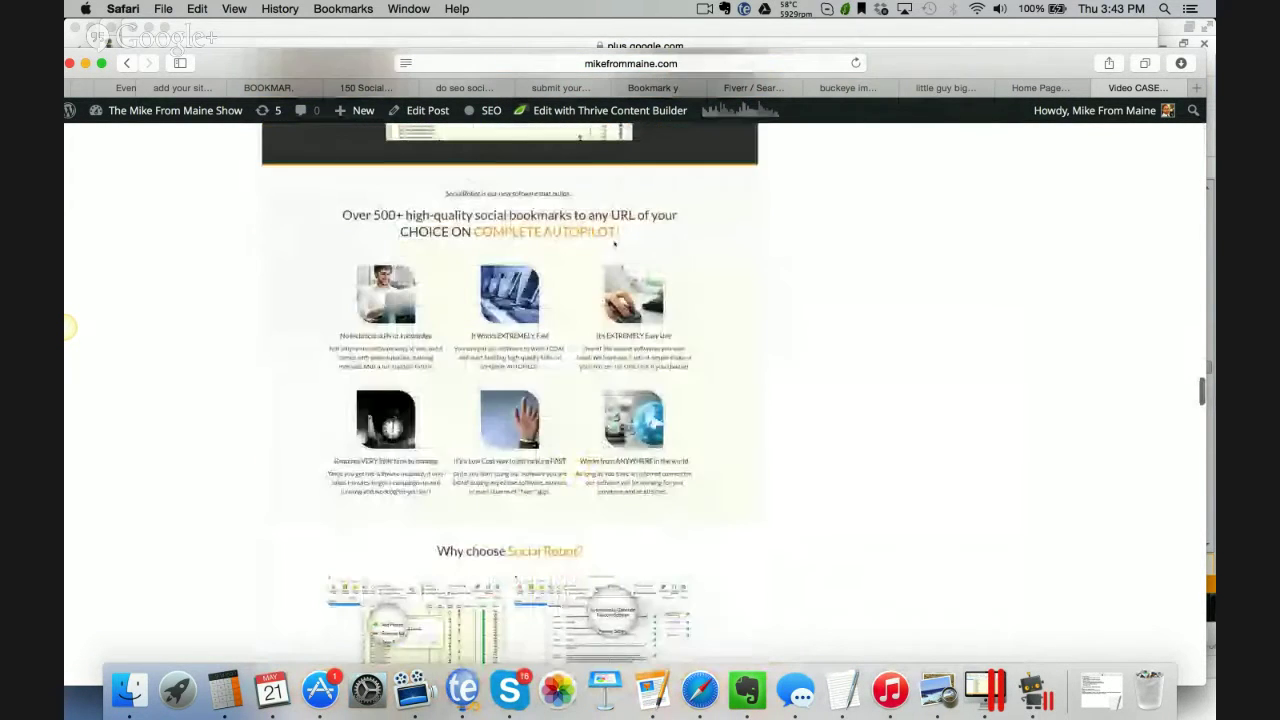
scroll(614, 243, "down", 10)
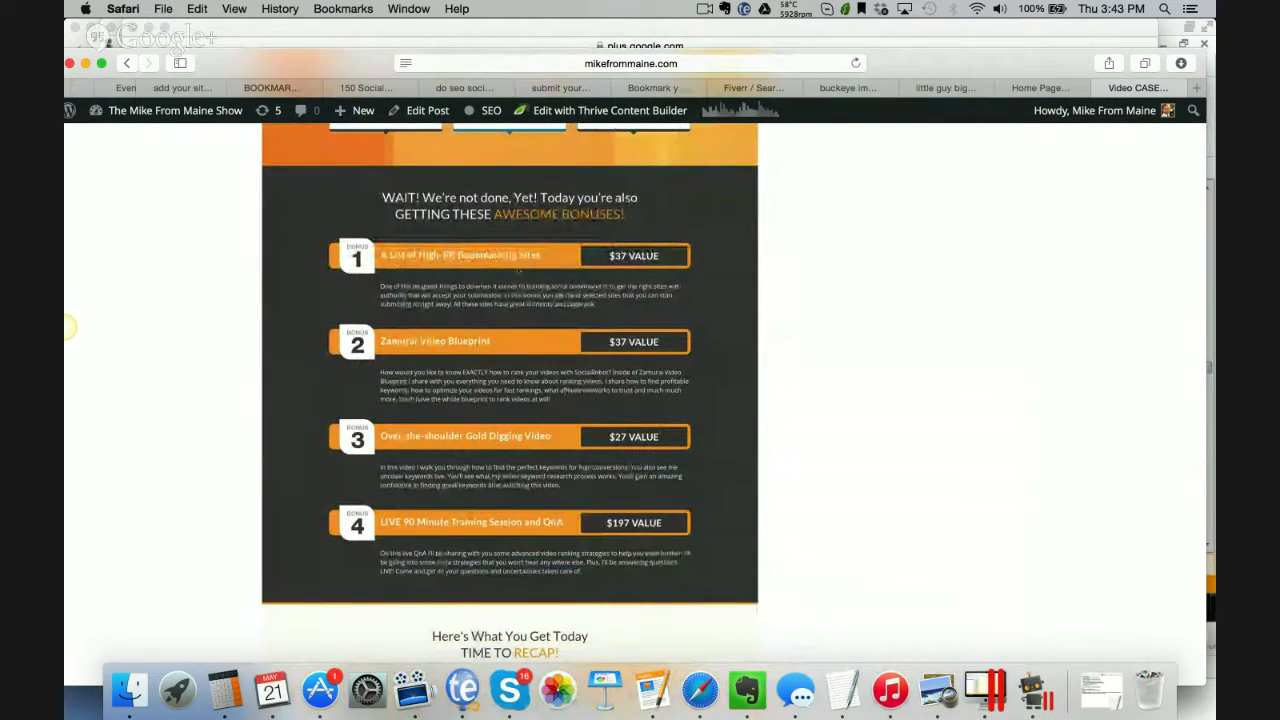
scroll(512, 280, "down", 2)
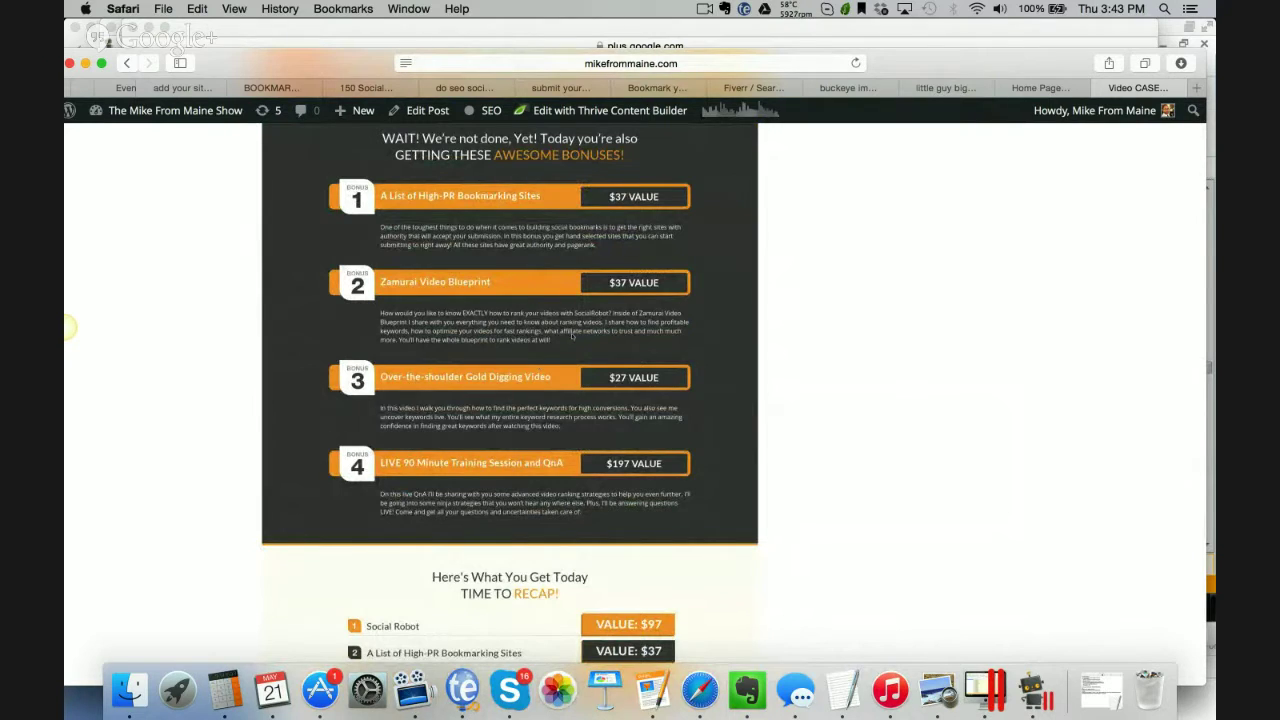
scroll(572, 337, "down", 3)
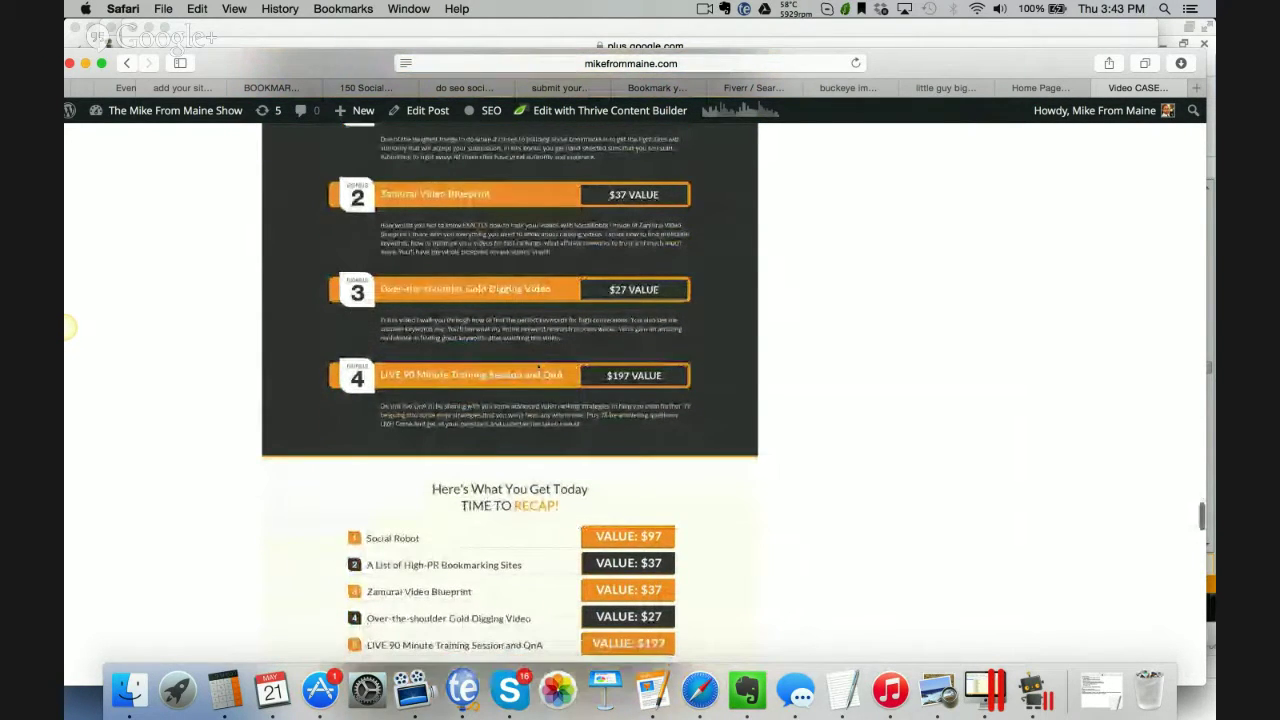
scroll(540, 368, "down", 2)
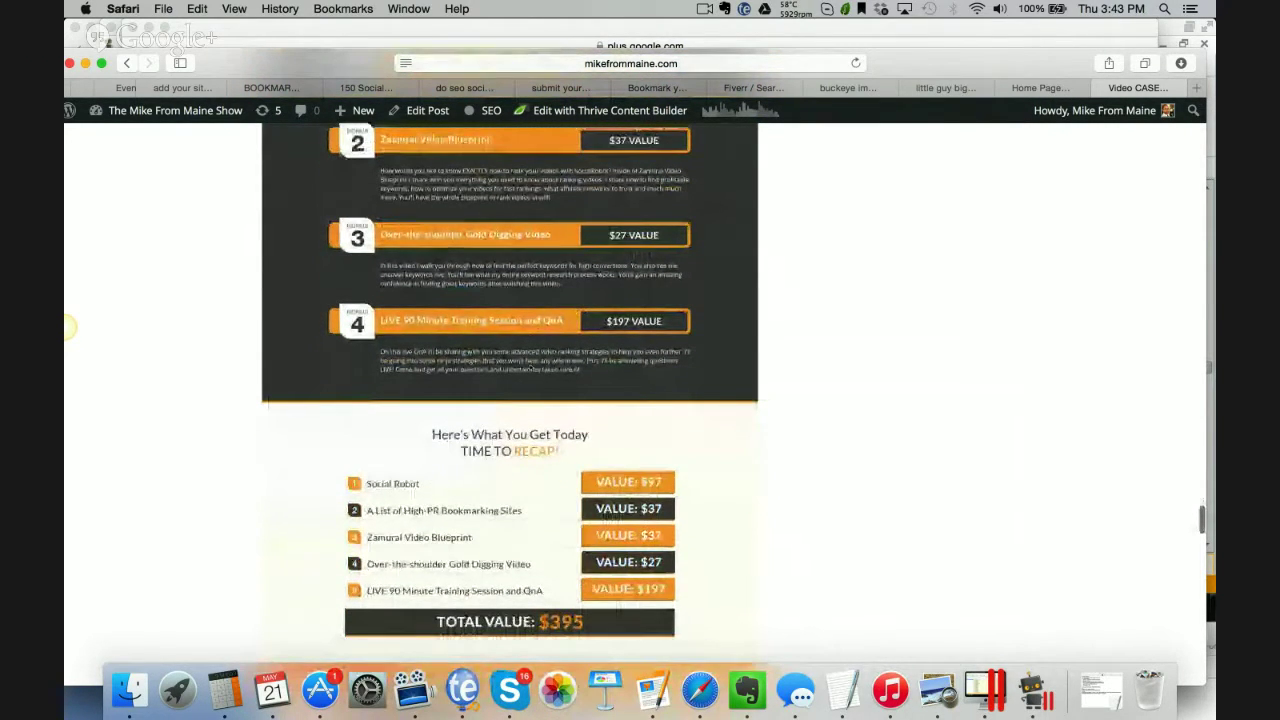
scroll(530, 368, "down", 3)
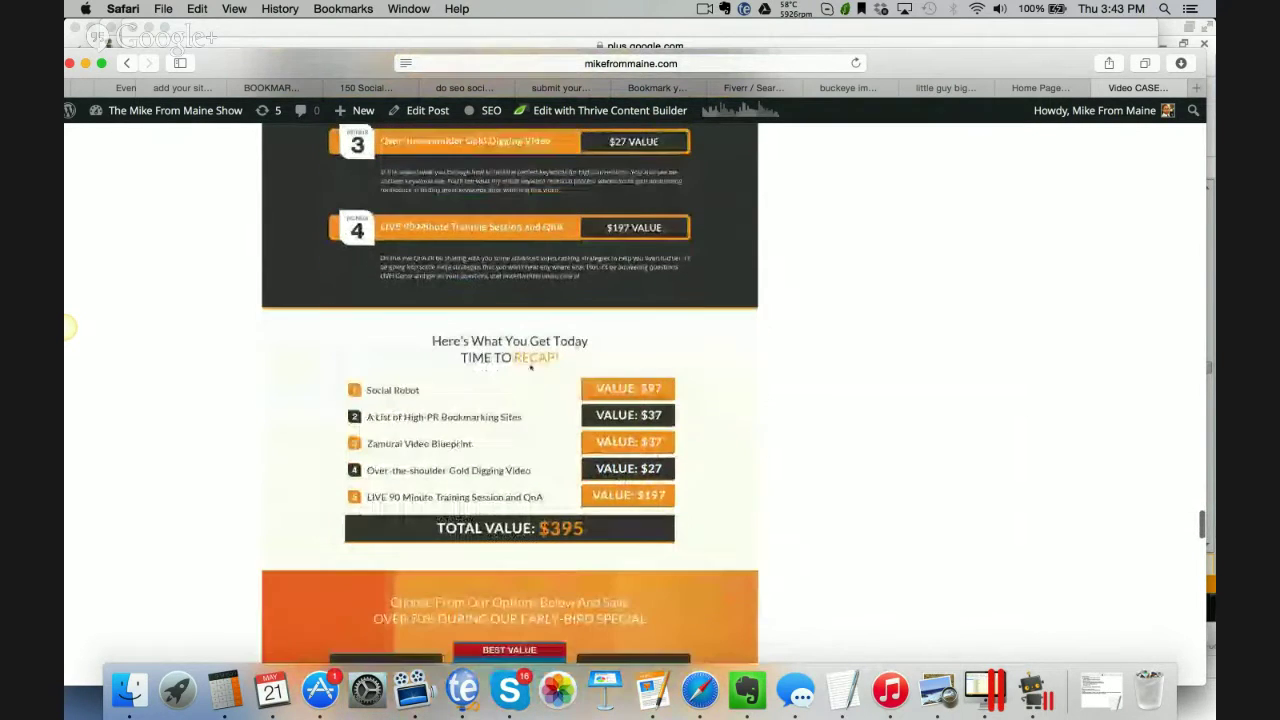
scroll(530, 368, "down", 15)
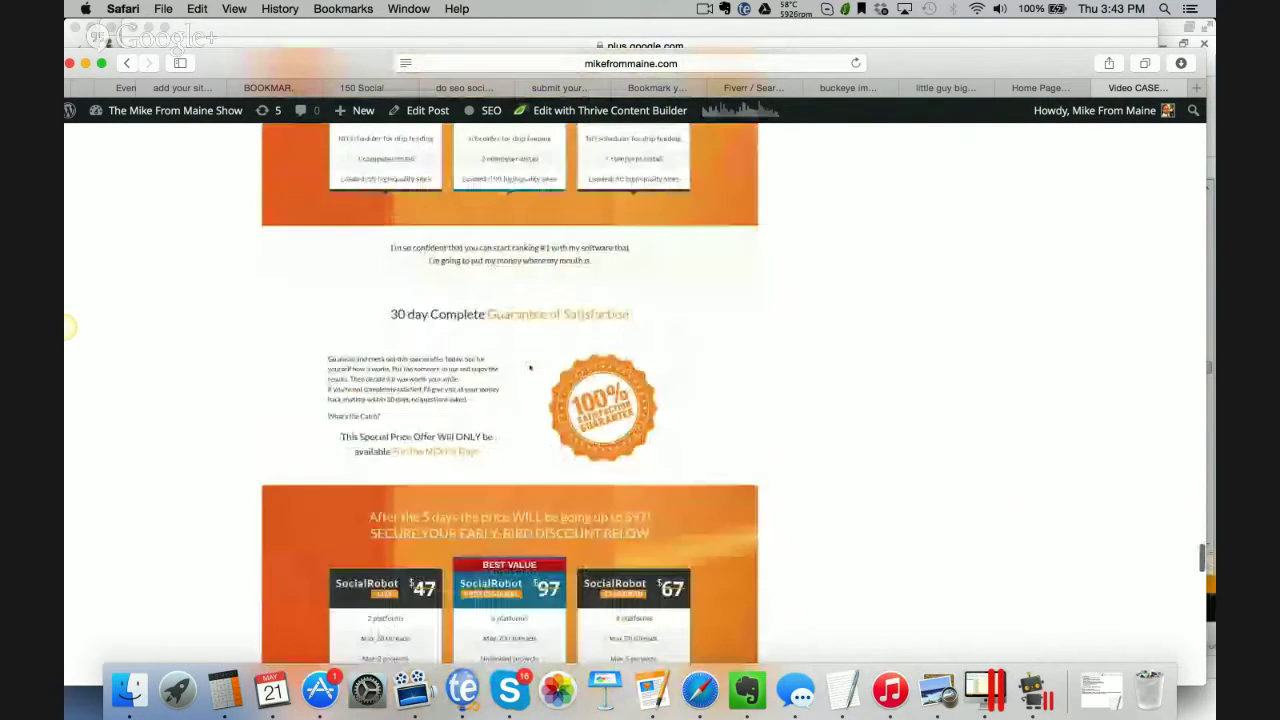
scroll(530, 368, "down", 1)
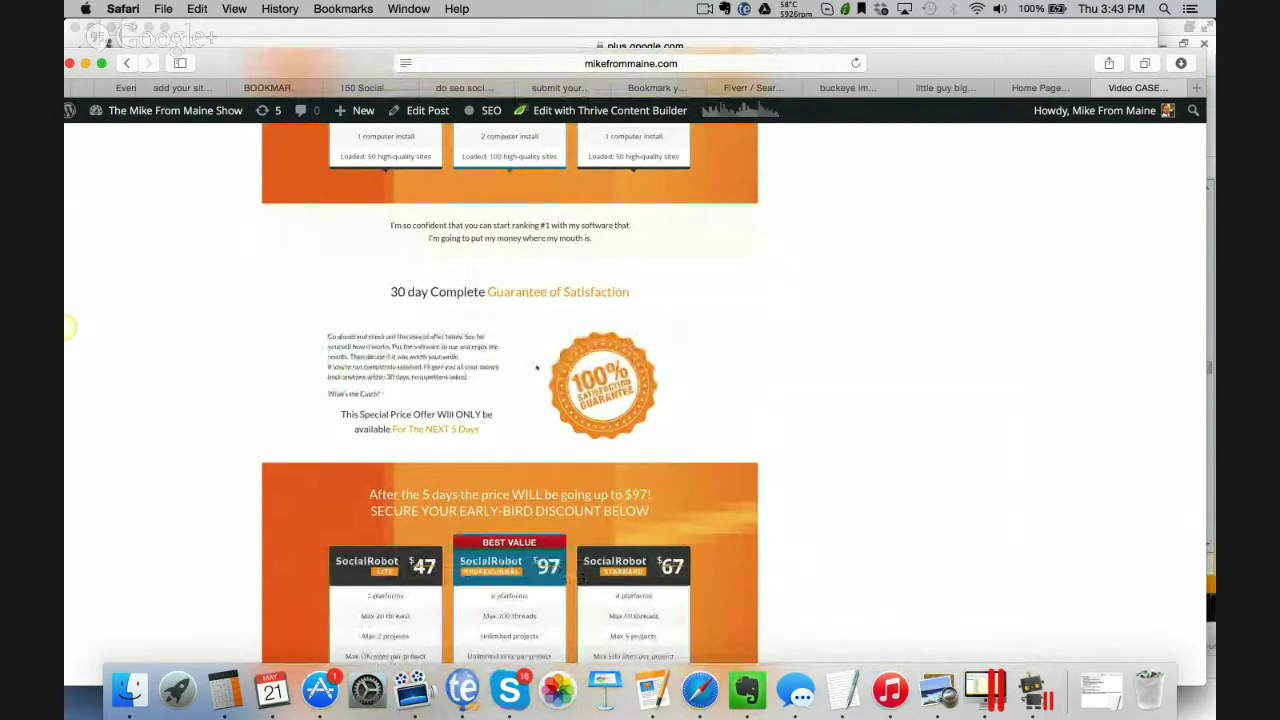
scroll(536, 368, "down", 8)
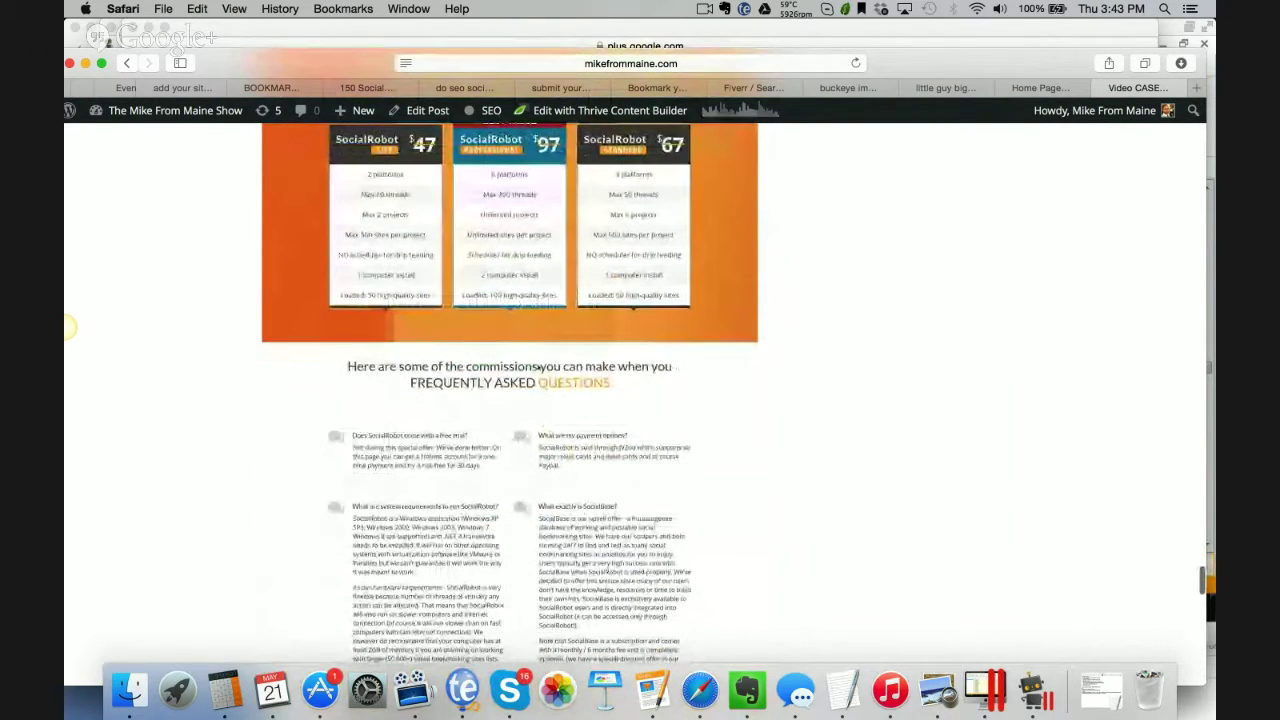
- Look over the Social Robot Bonuses list, then bring up the zamuraiapproved.com sales page
scroll(536, 368, "up", 2)
scroll(537, 368, "down", 10)
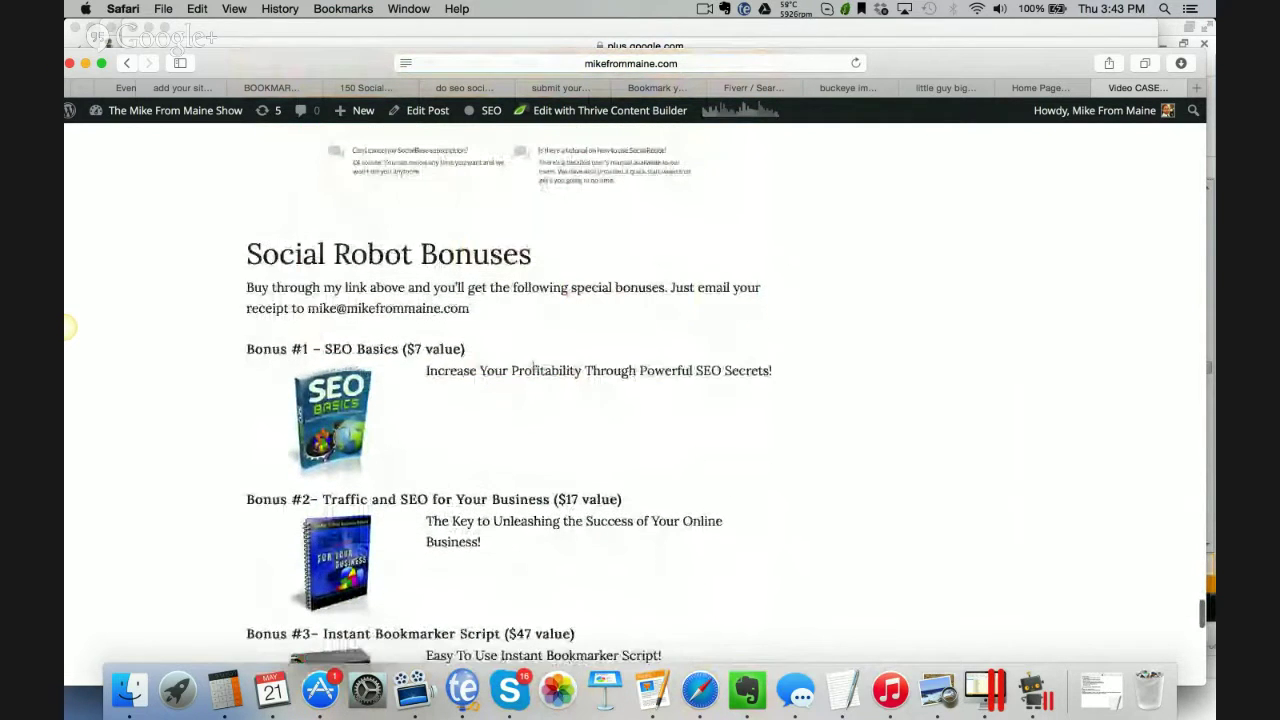
scroll(532, 365, "down", 5)
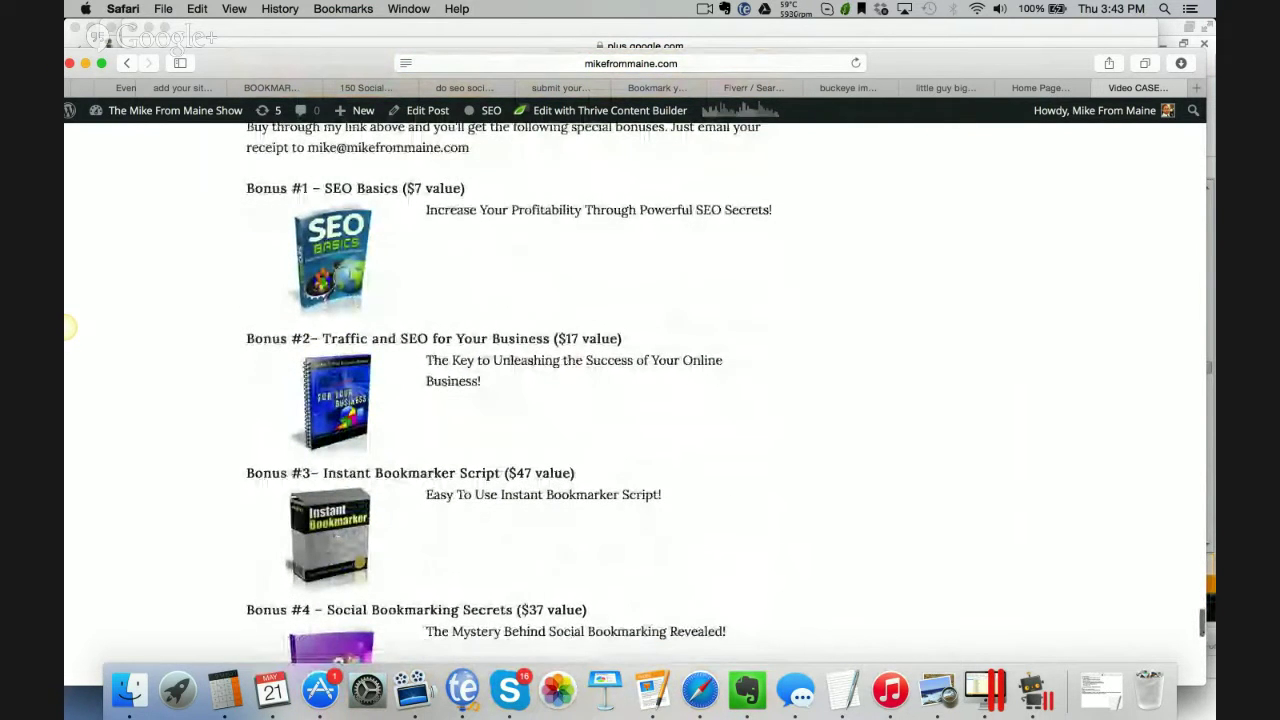
scroll(533, 368, "down", 4)
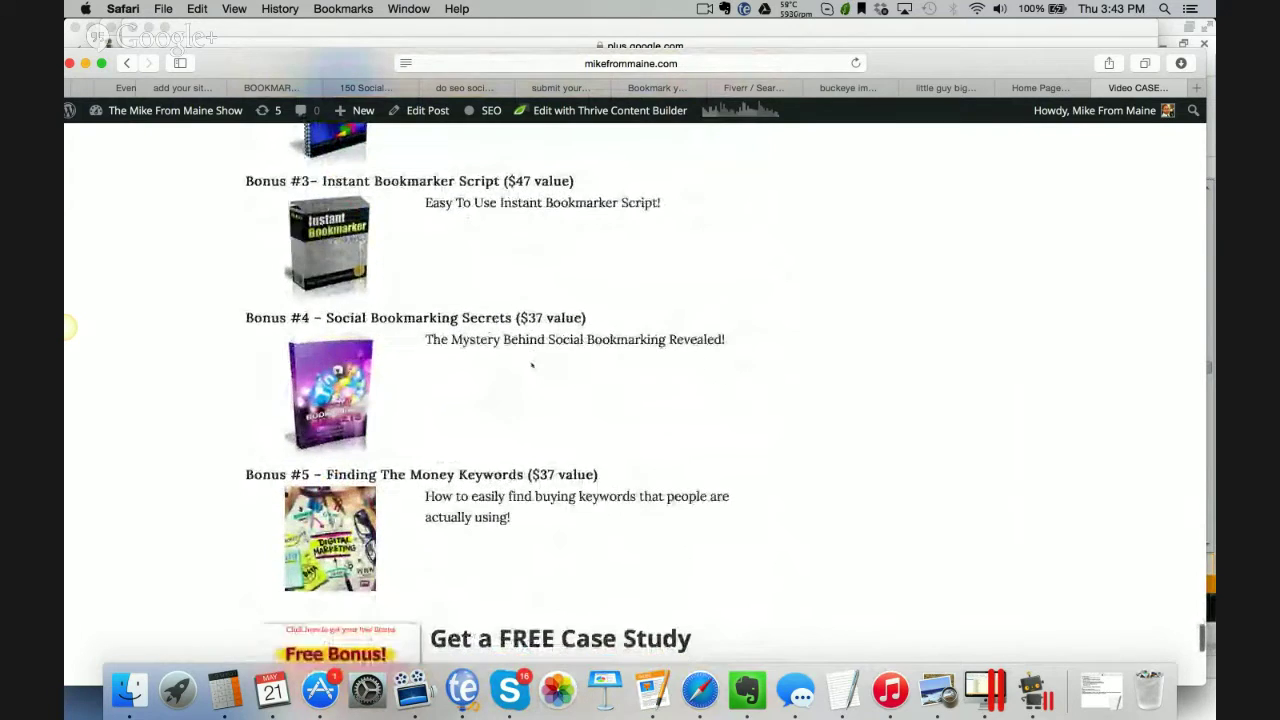
scroll(532, 363, "up", 4)
scroll(532, 365, "up", 20)
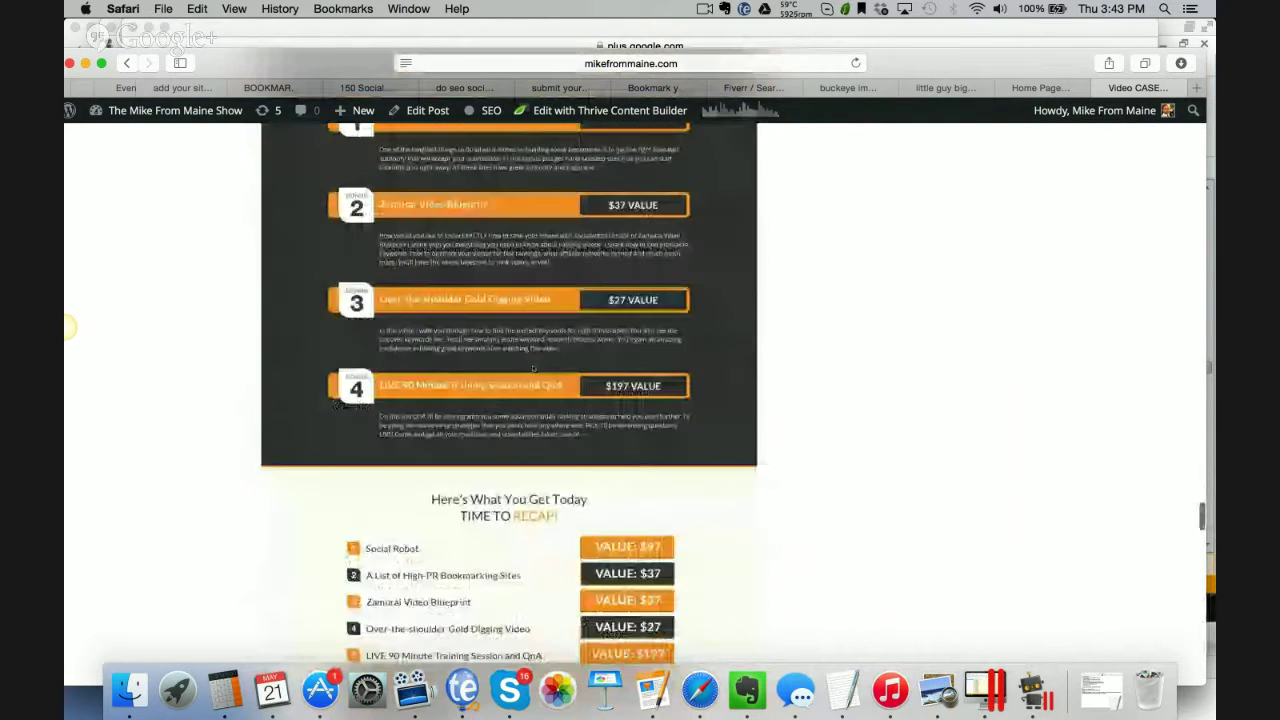
left_click(1025, 88)
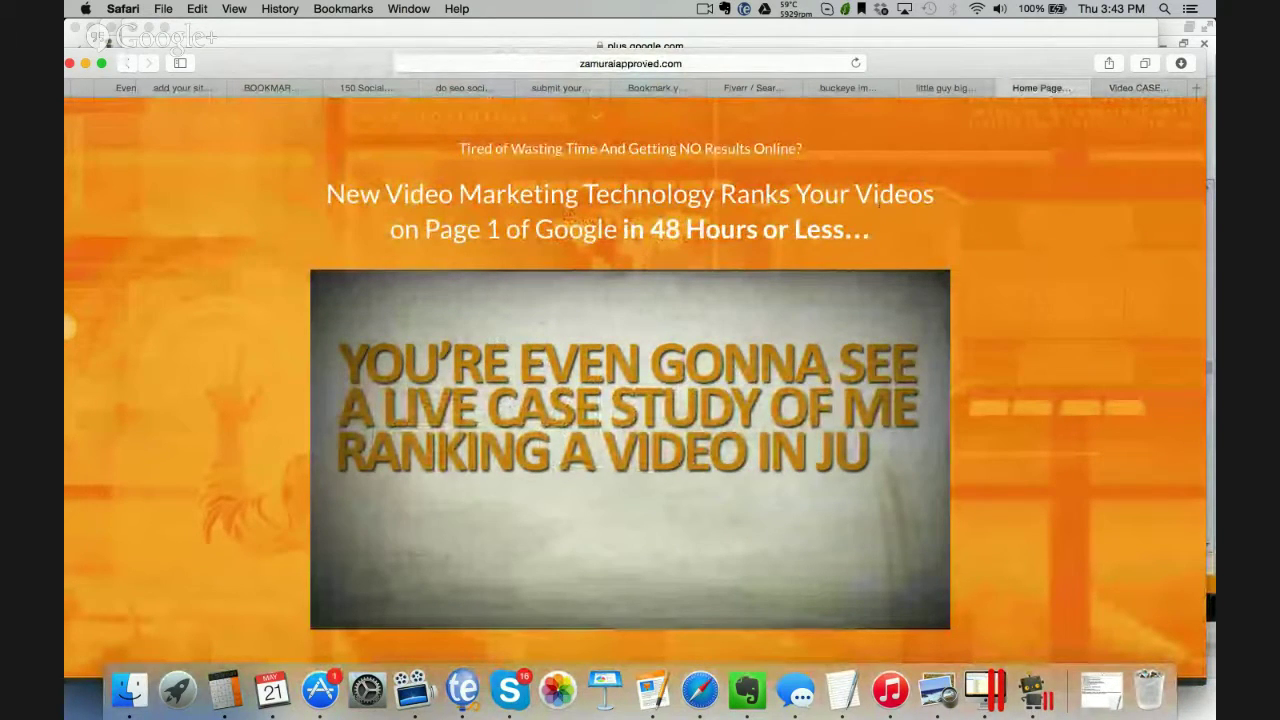
- Scroll the zamuraiapproved.com page down to the 'You can start getting results like these...' screenshots
scroll(880, 207, "down", 1)
scroll(880, 207, "down", 4)
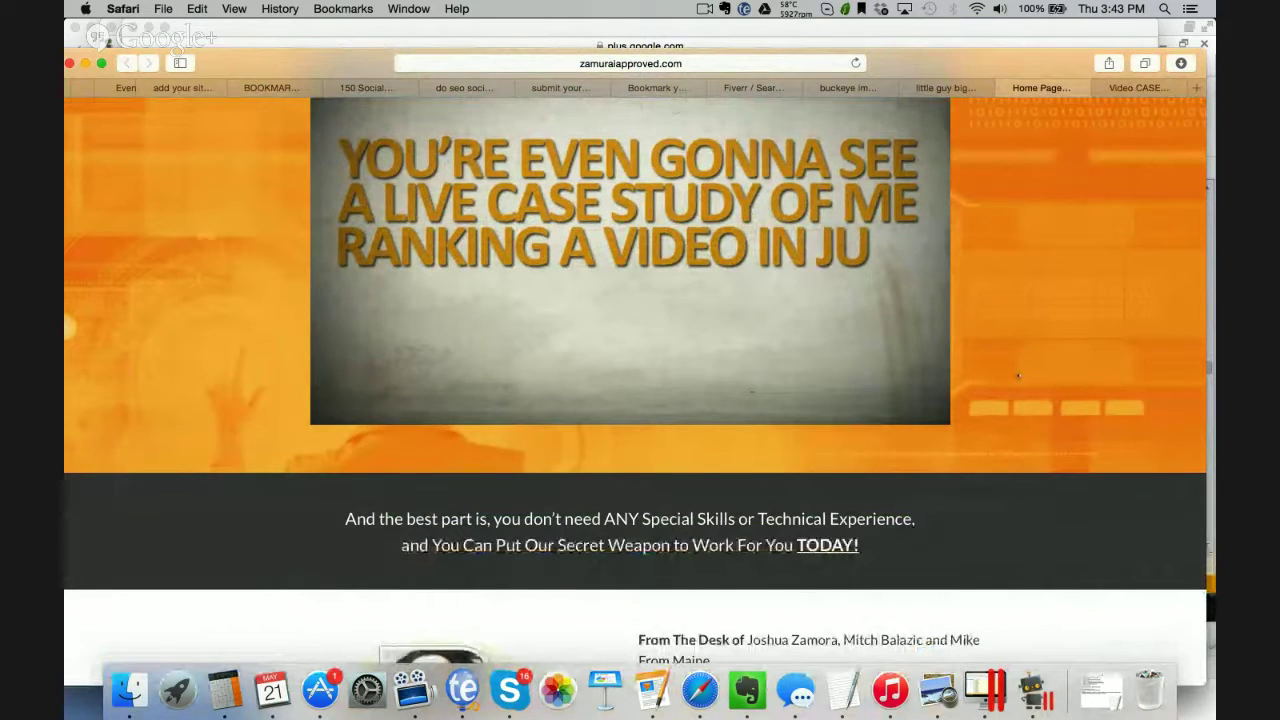
scroll(1018, 376, "down", 6)
scroll(1018, 376, "down", 5)
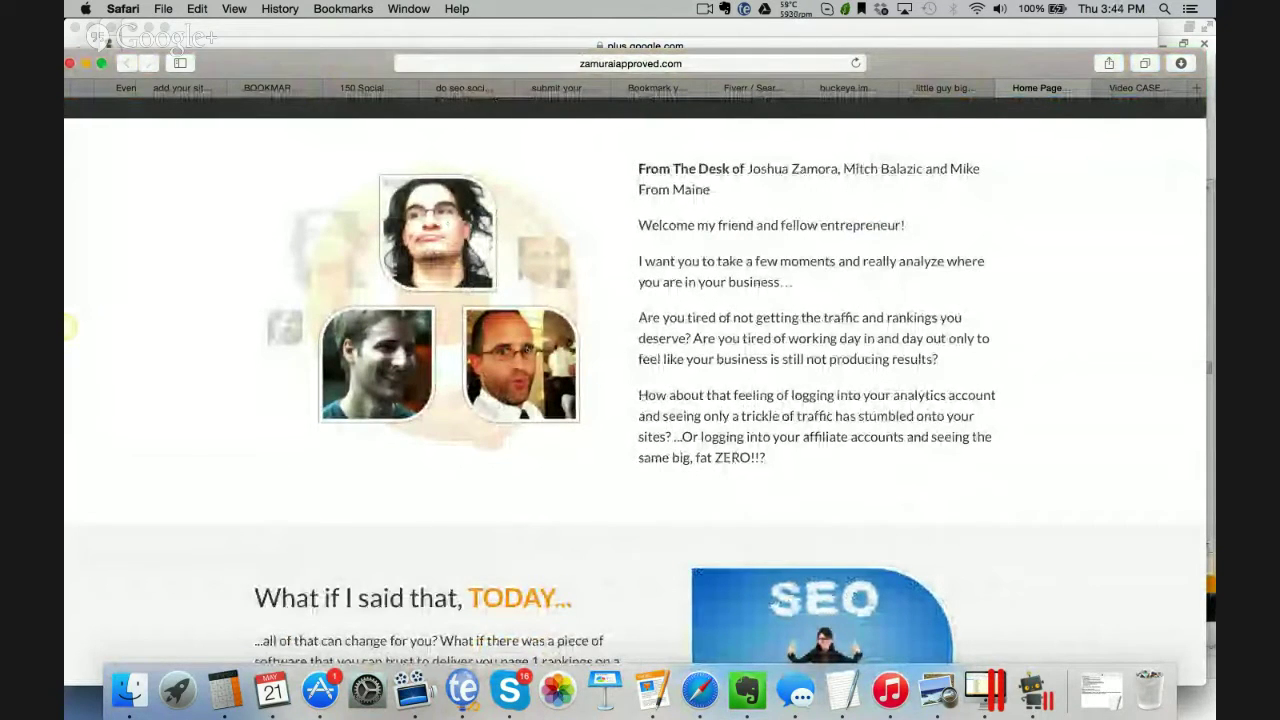
scroll(527, 349, "down", 20)
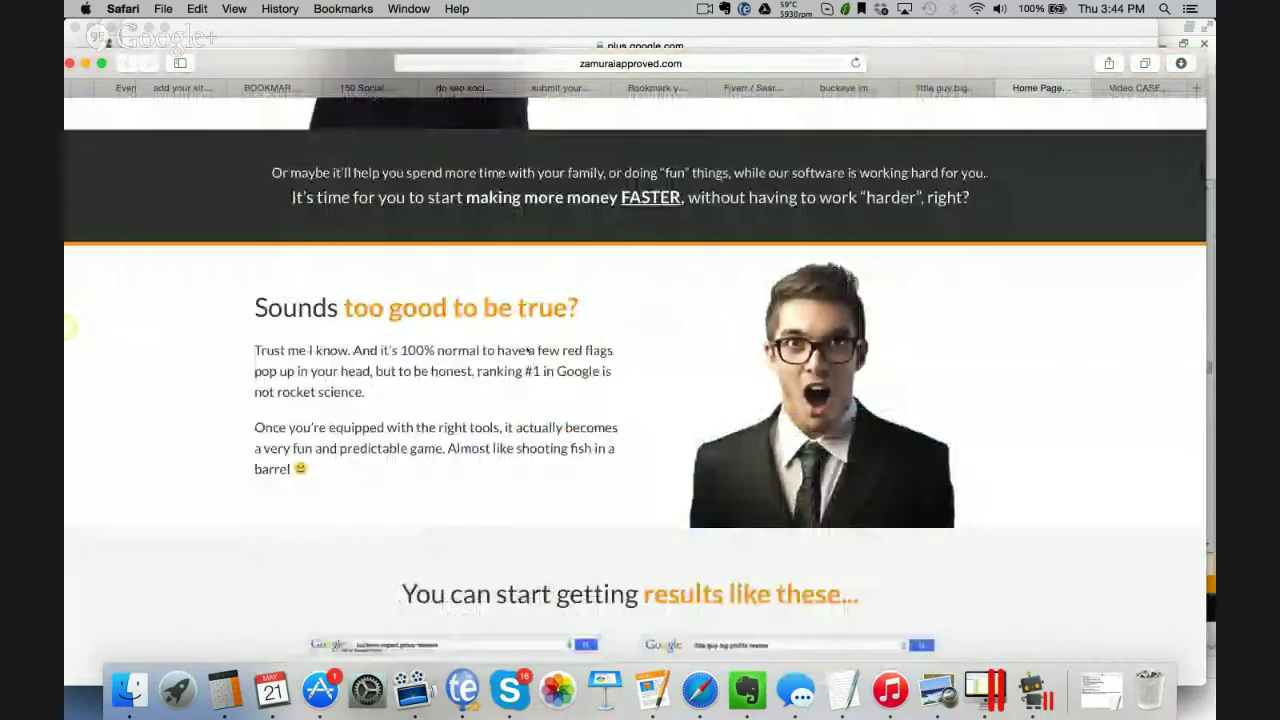
scroll(527, 349, "down", 8)
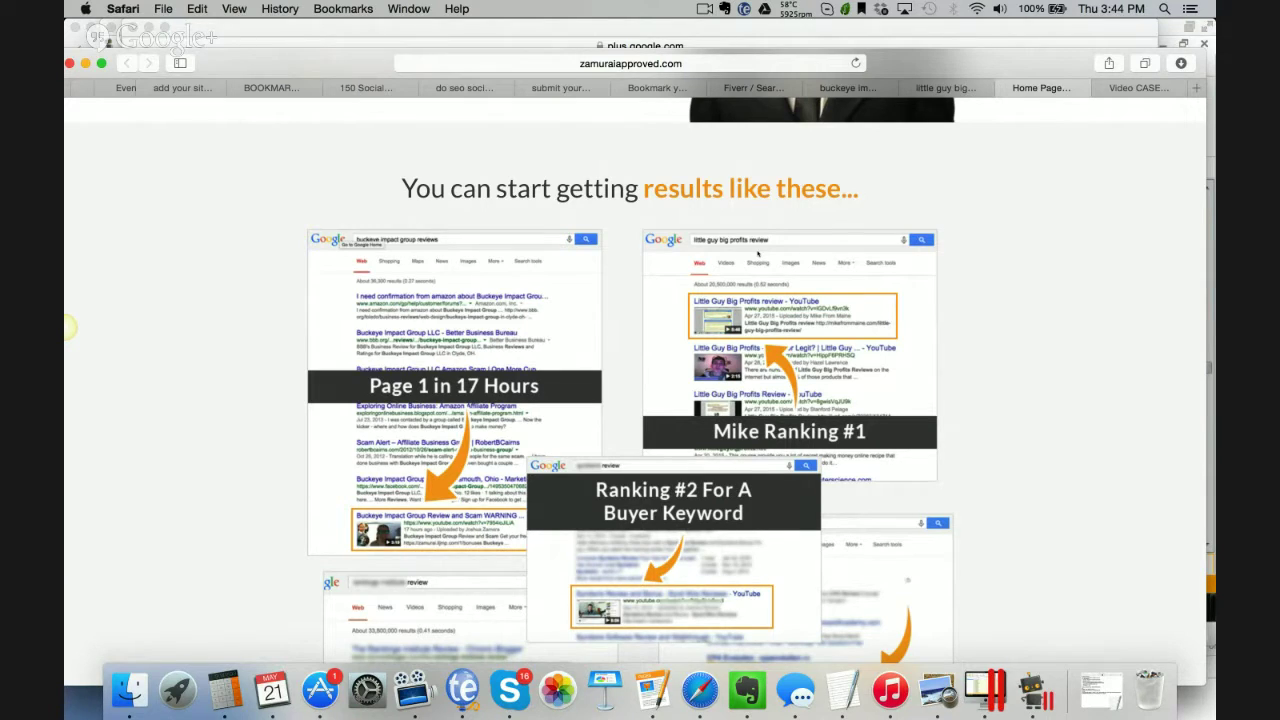
- Scroll past the commission screenshots to the 'I remember considering throwing in the towel' section
scroll(625, 358, "down", 5)
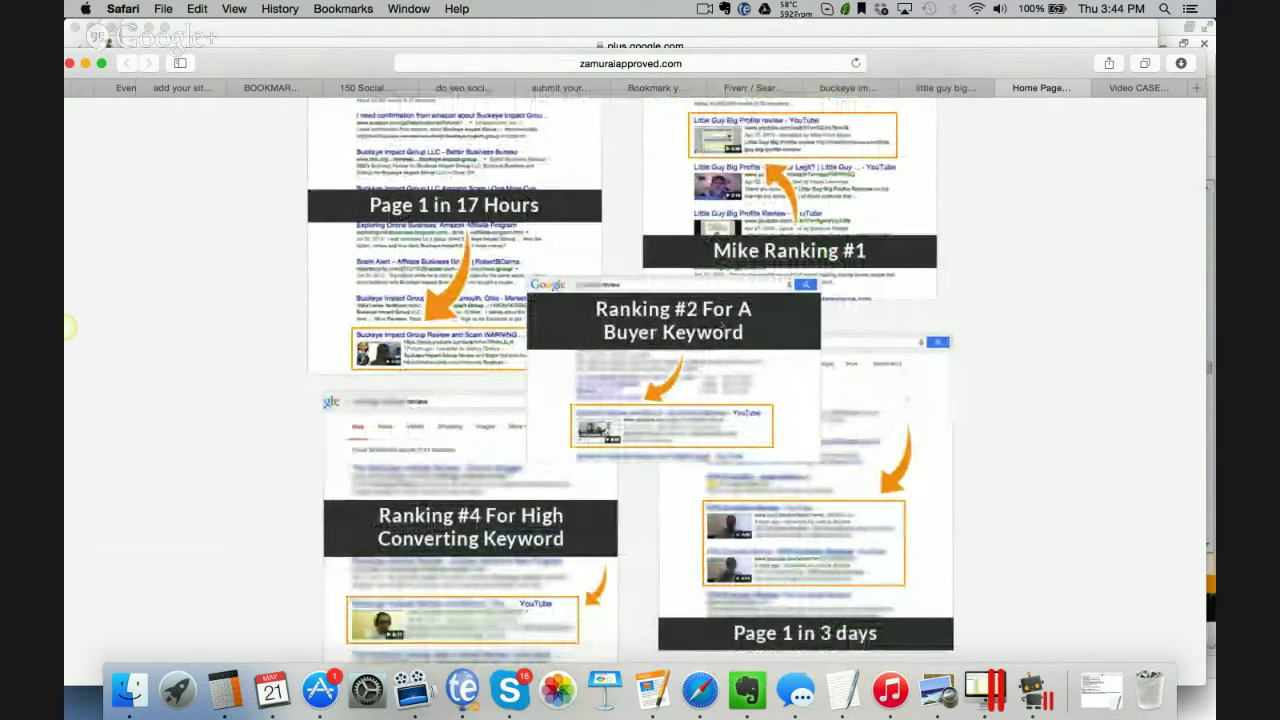
scroll(70, 326, "down", 4)
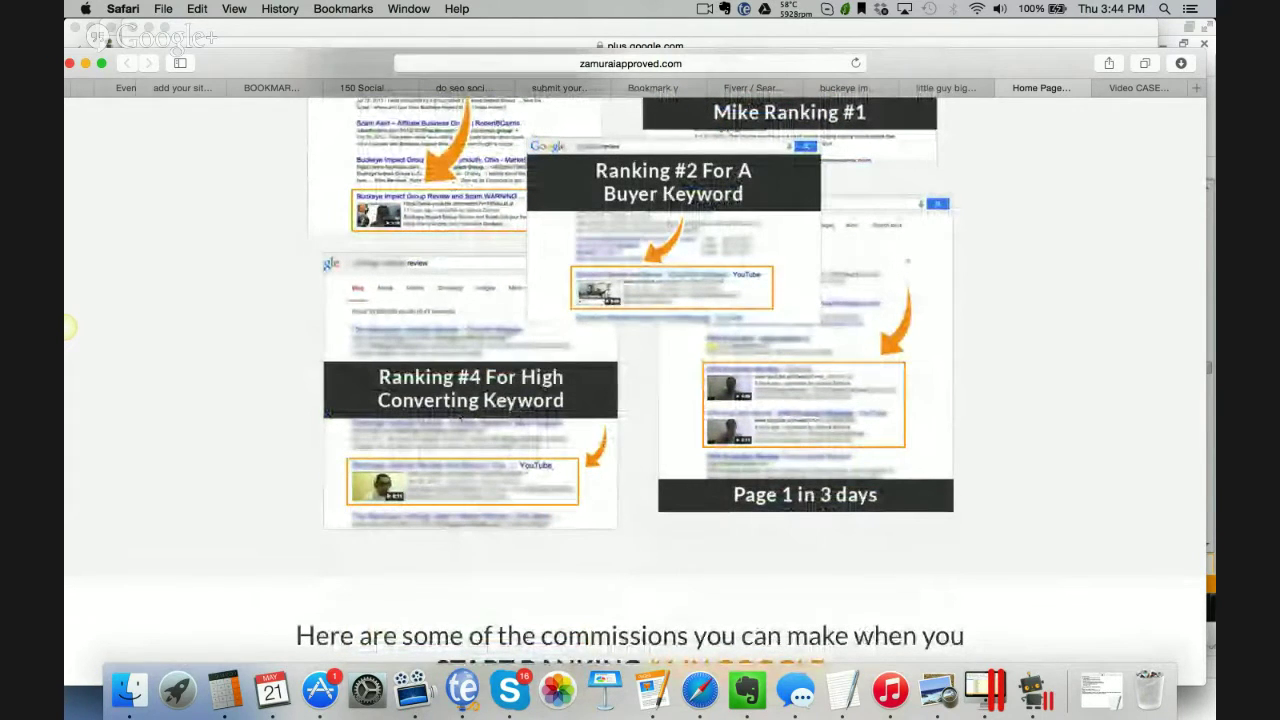
scroll(807, 404, "down", 6)
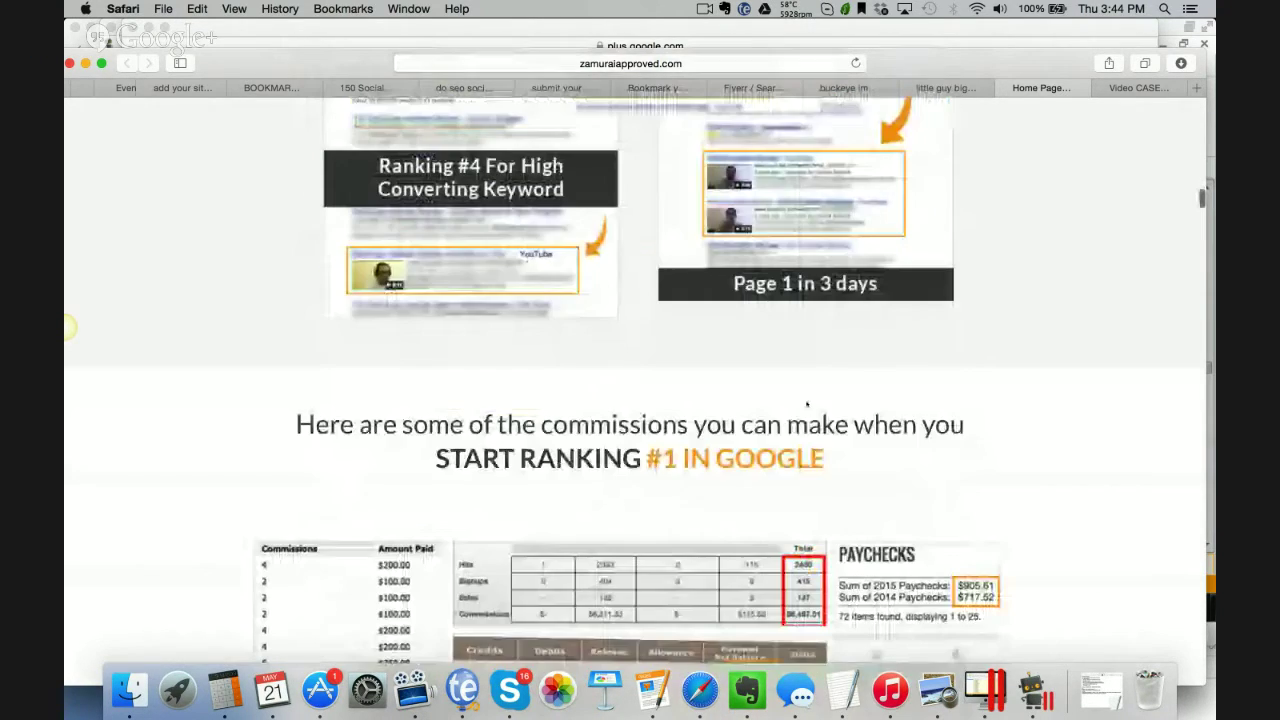
scroll(807, 404, "down", 10)
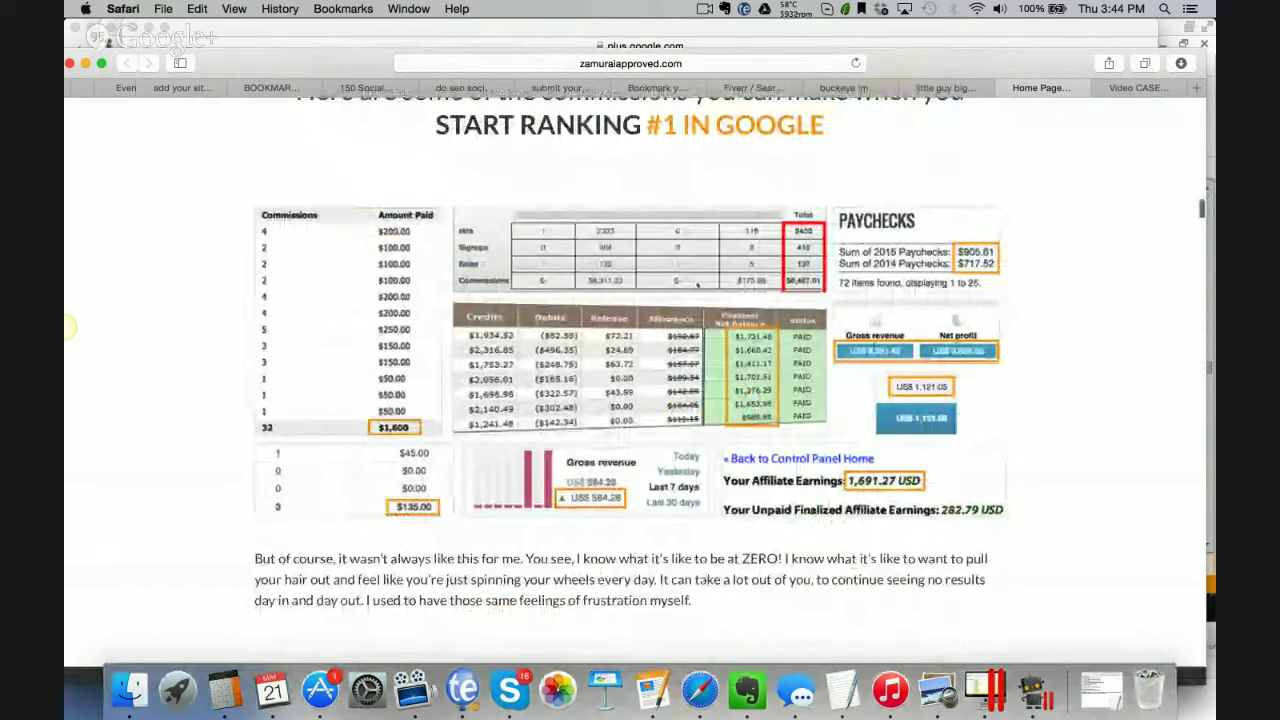
scroll(697, 284, "down", 3)
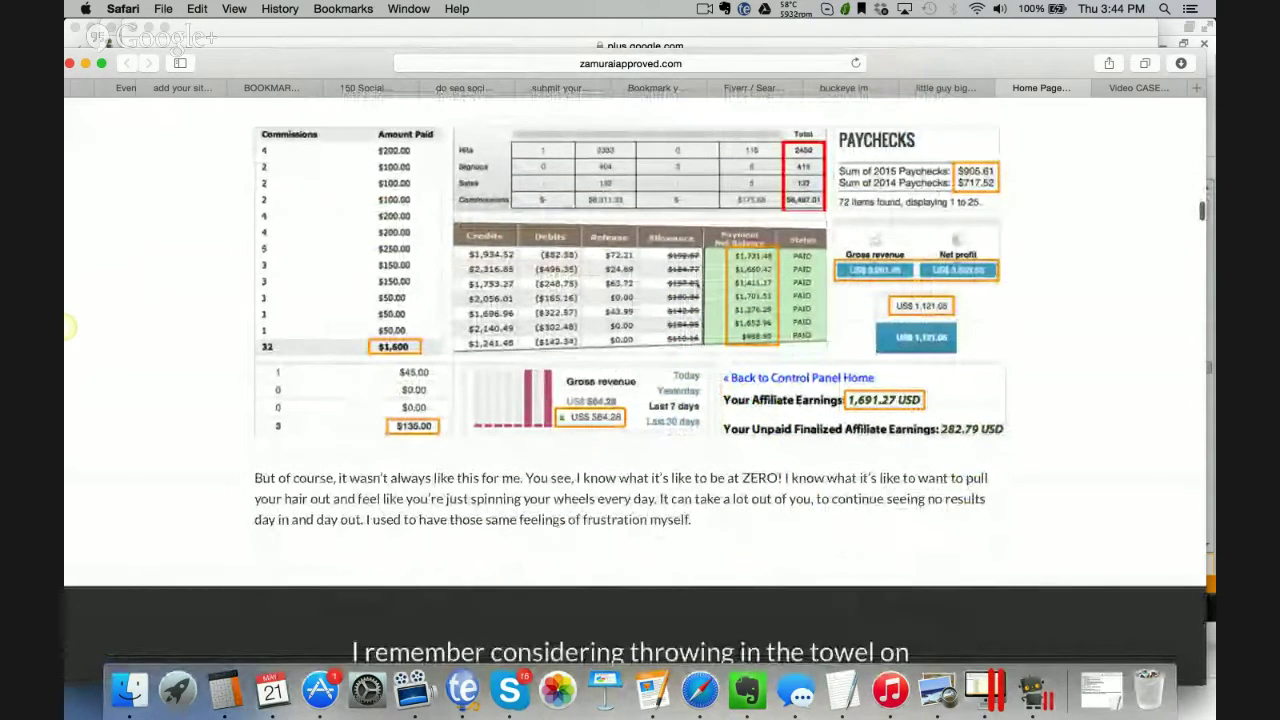
scroll(68, 326, "up", 1)
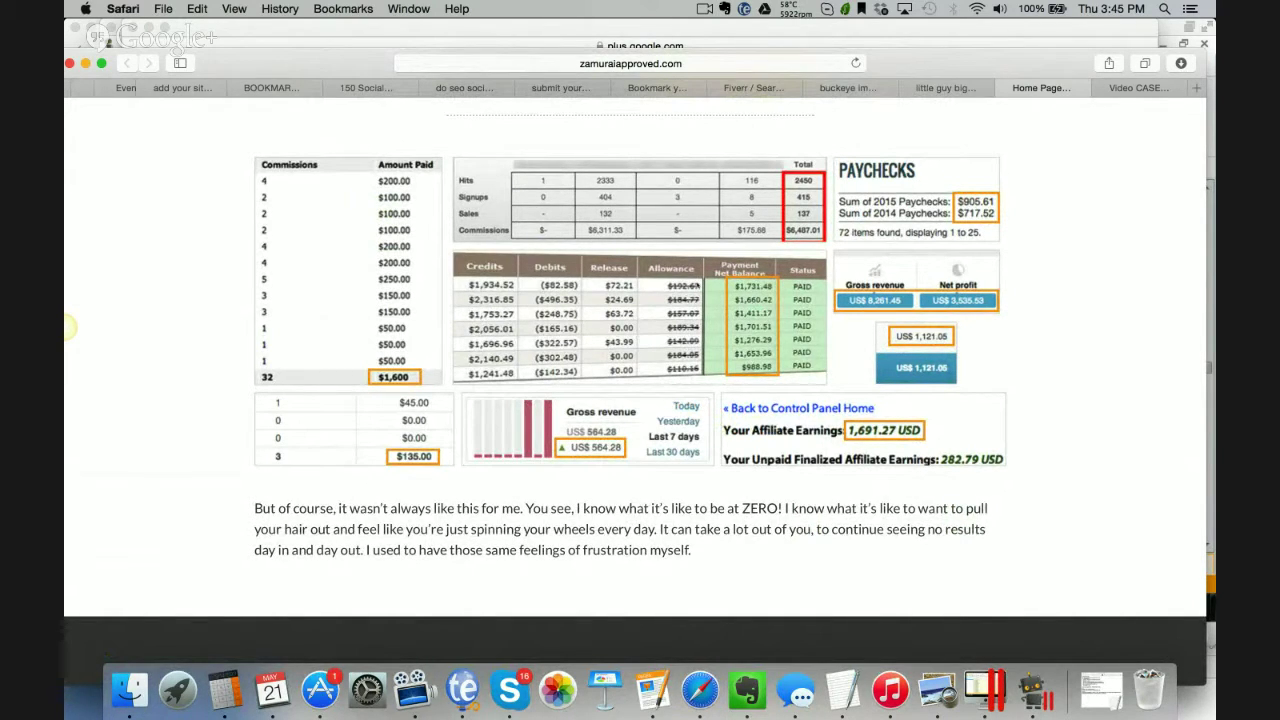
scroll(68, 326, "down", 15)
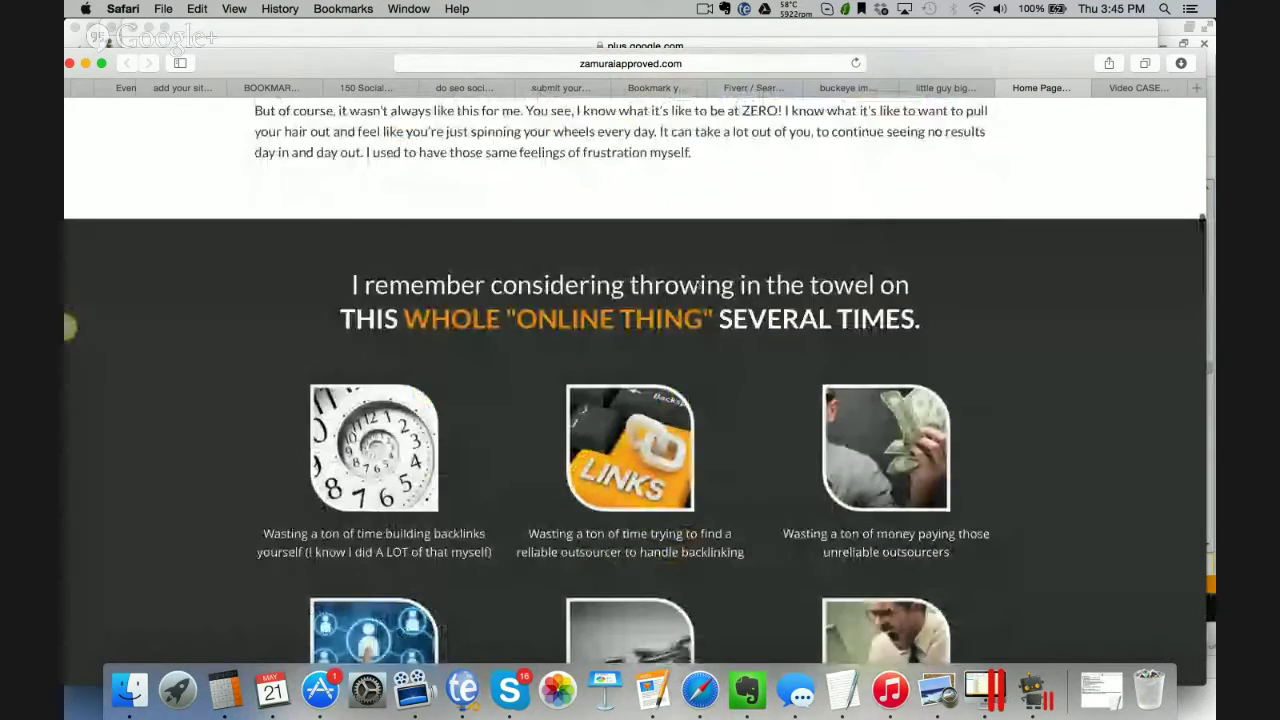
- Scroll down through the sales page testimonials and the demo video
scroll(68, 326, "down", 10)
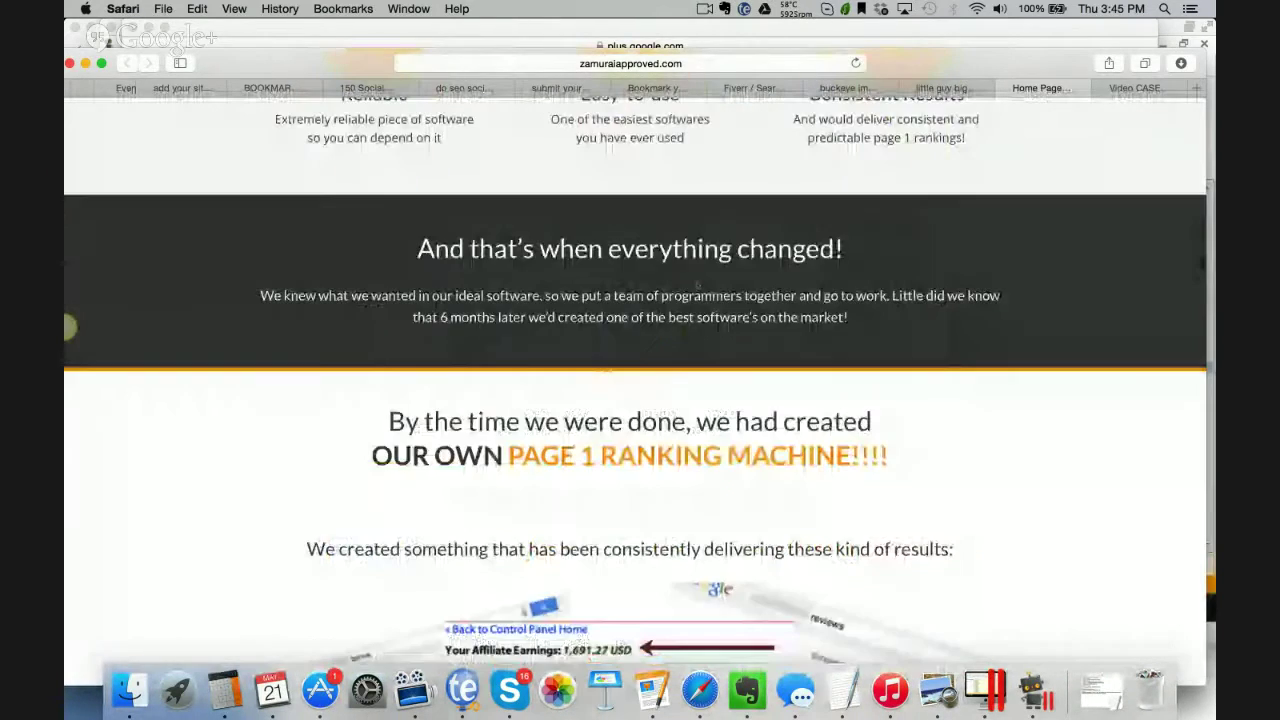
scroll(68, 326, "up", 5)
scroll(698, 285, "down", 10)
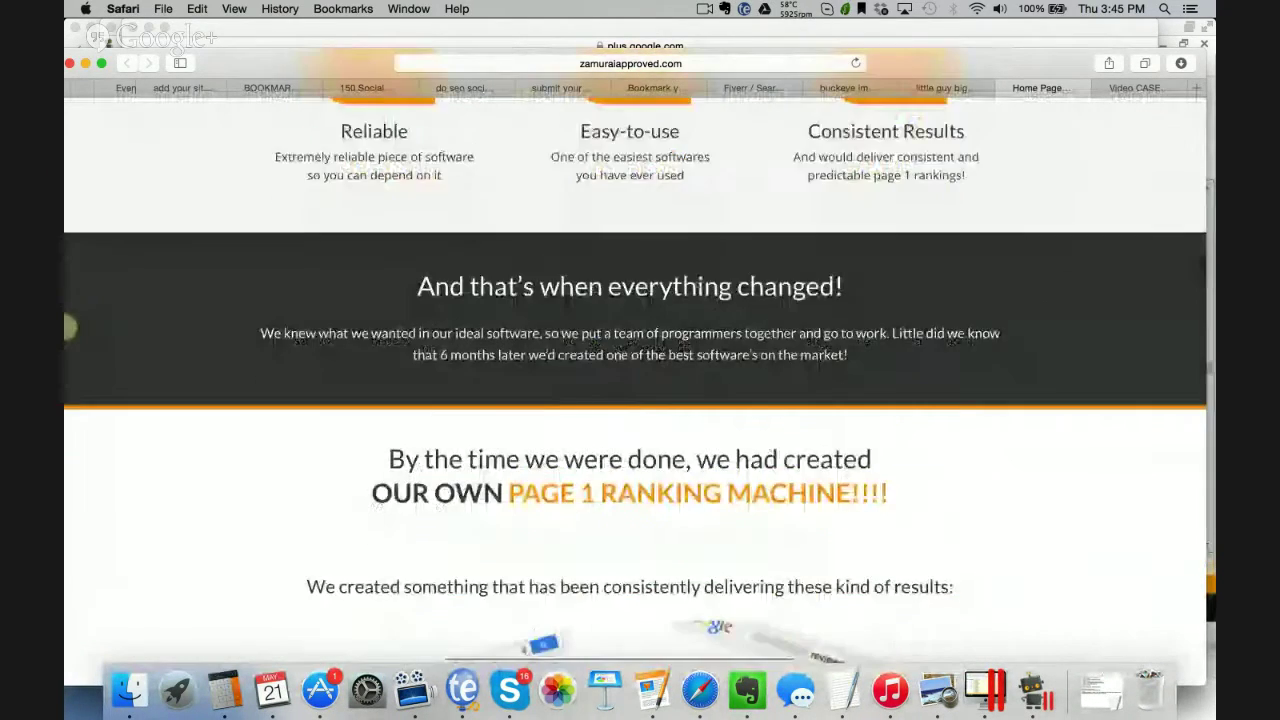
scroll(698, 285, "down", 10)
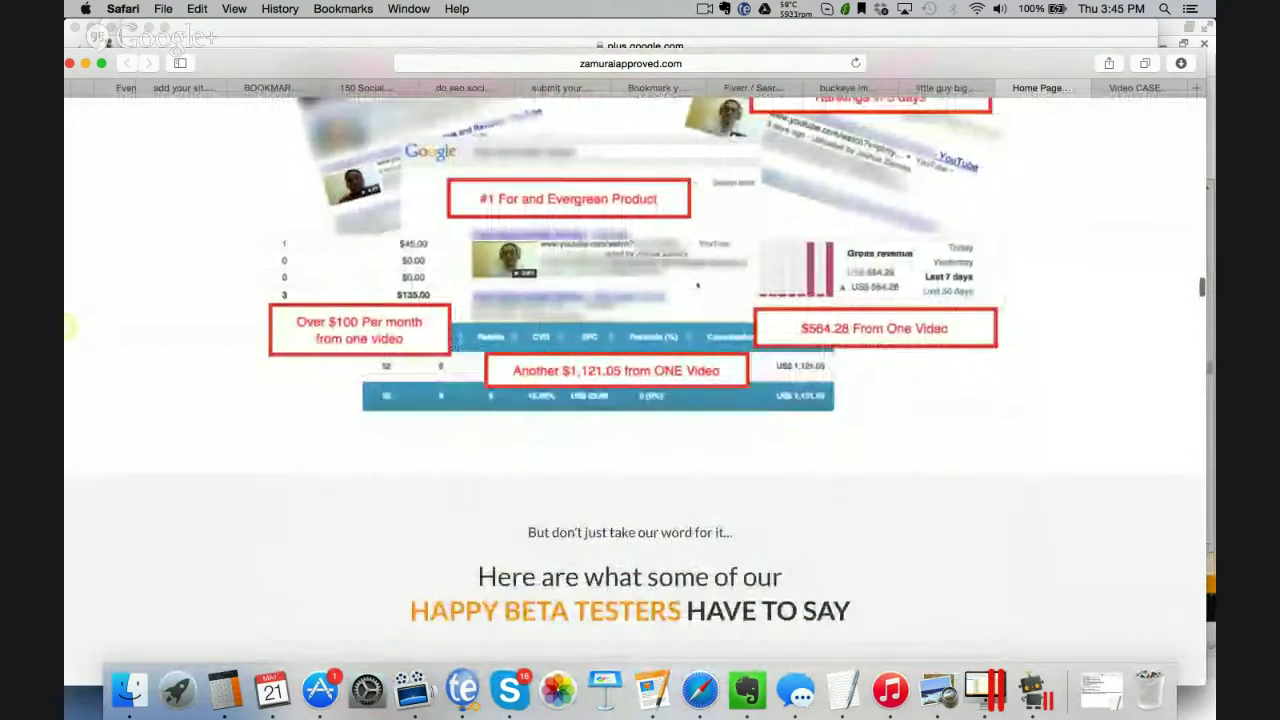
scroll(698, 285, "down", 15)
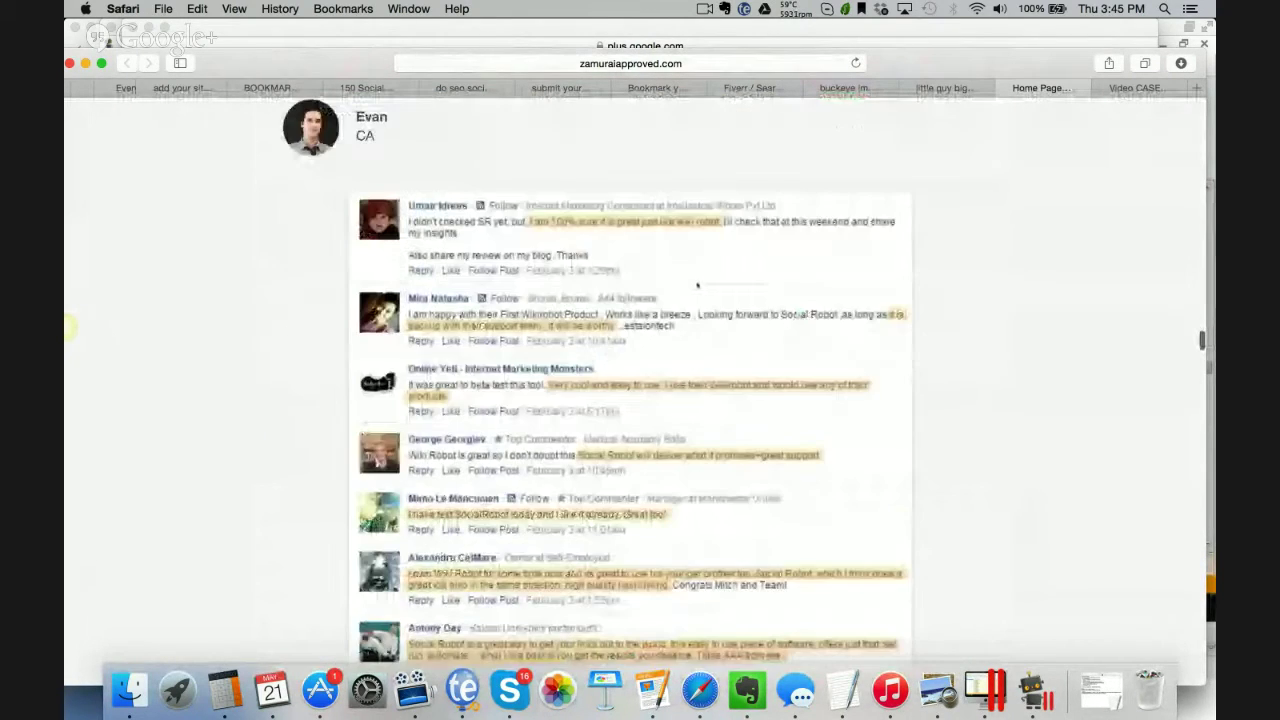
scroll(698, 285, "down", 10)
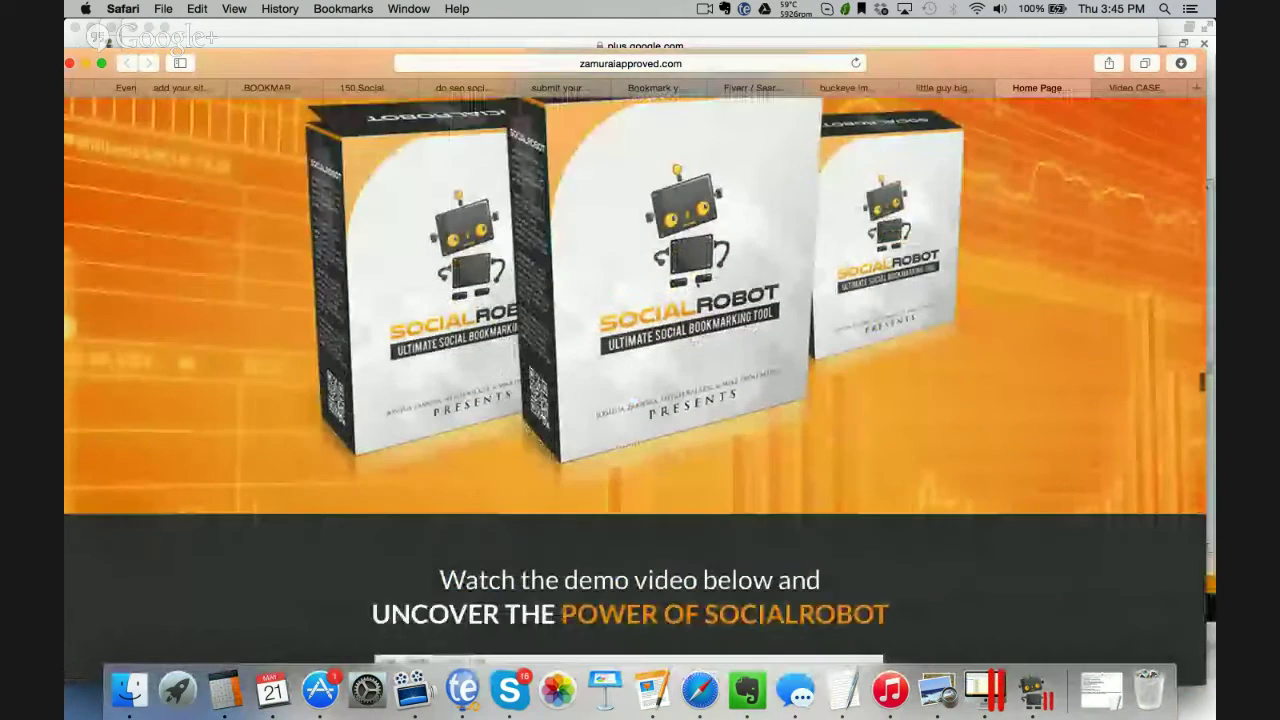
scroll(698, 285, "down", 5)
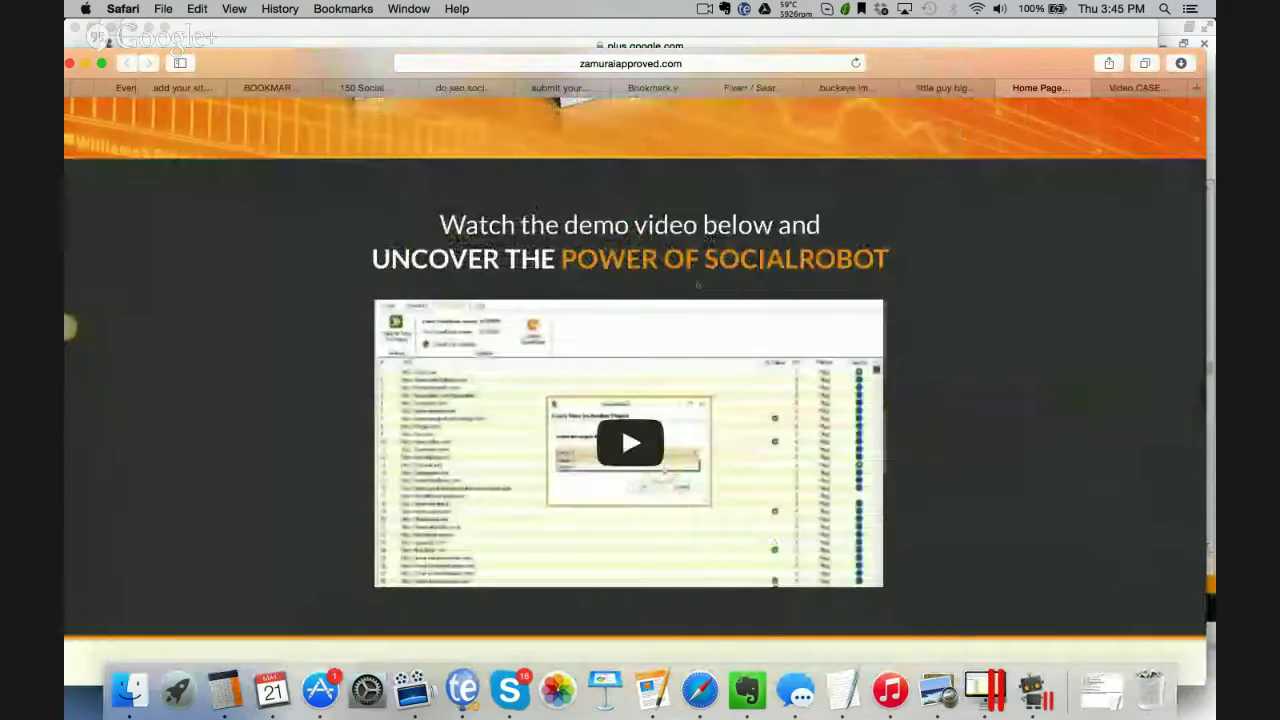
scroll(697, 286, "down", 8)
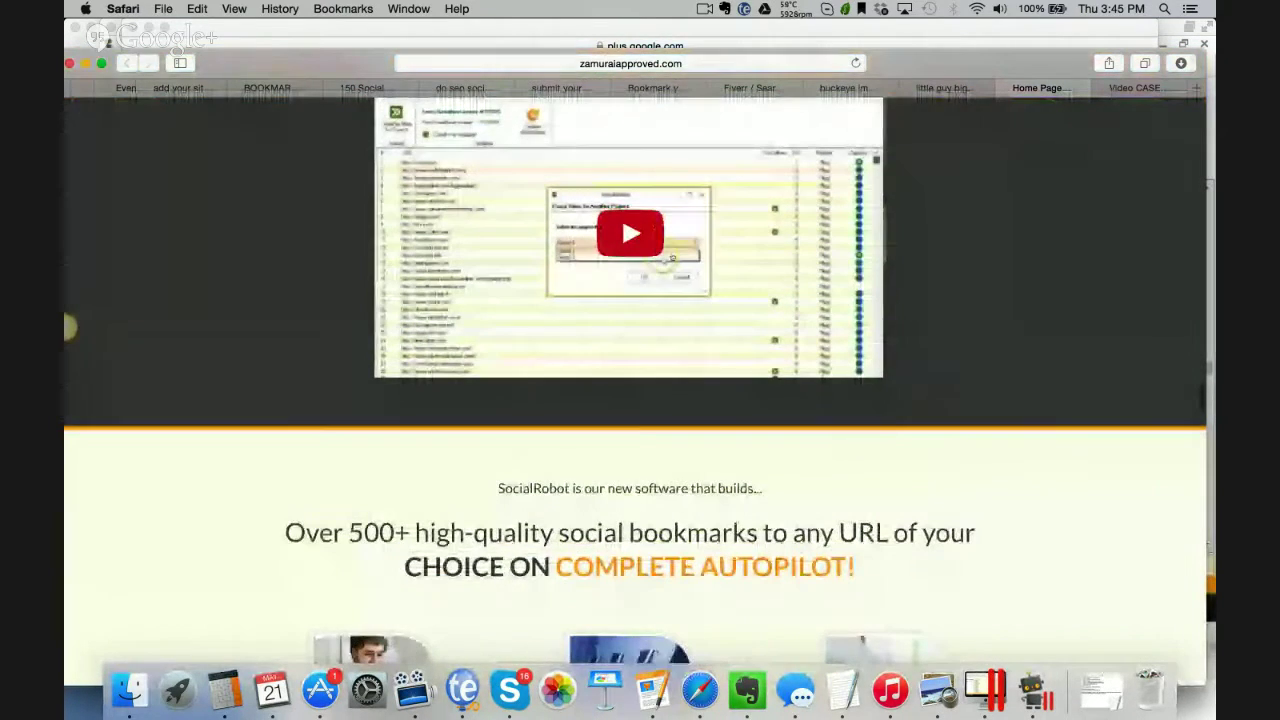
scroll(672, 258, "down", 10)
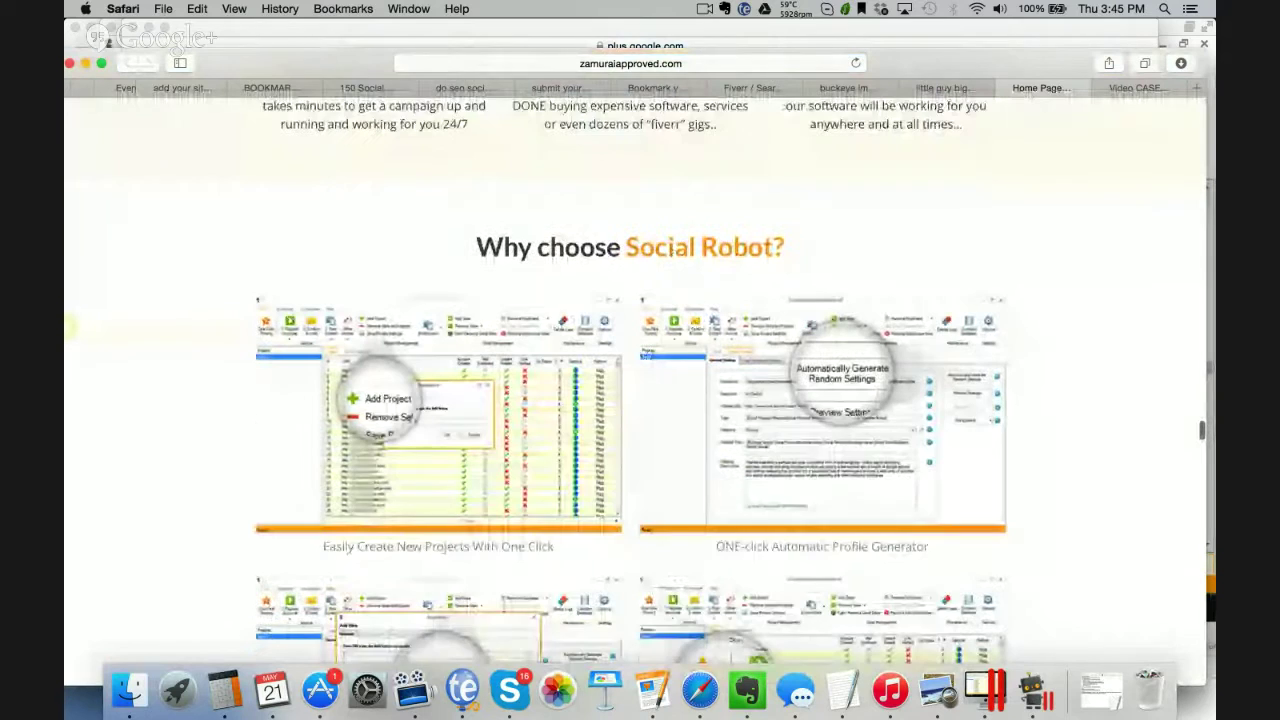
scroll(672, 258, "down", 2)
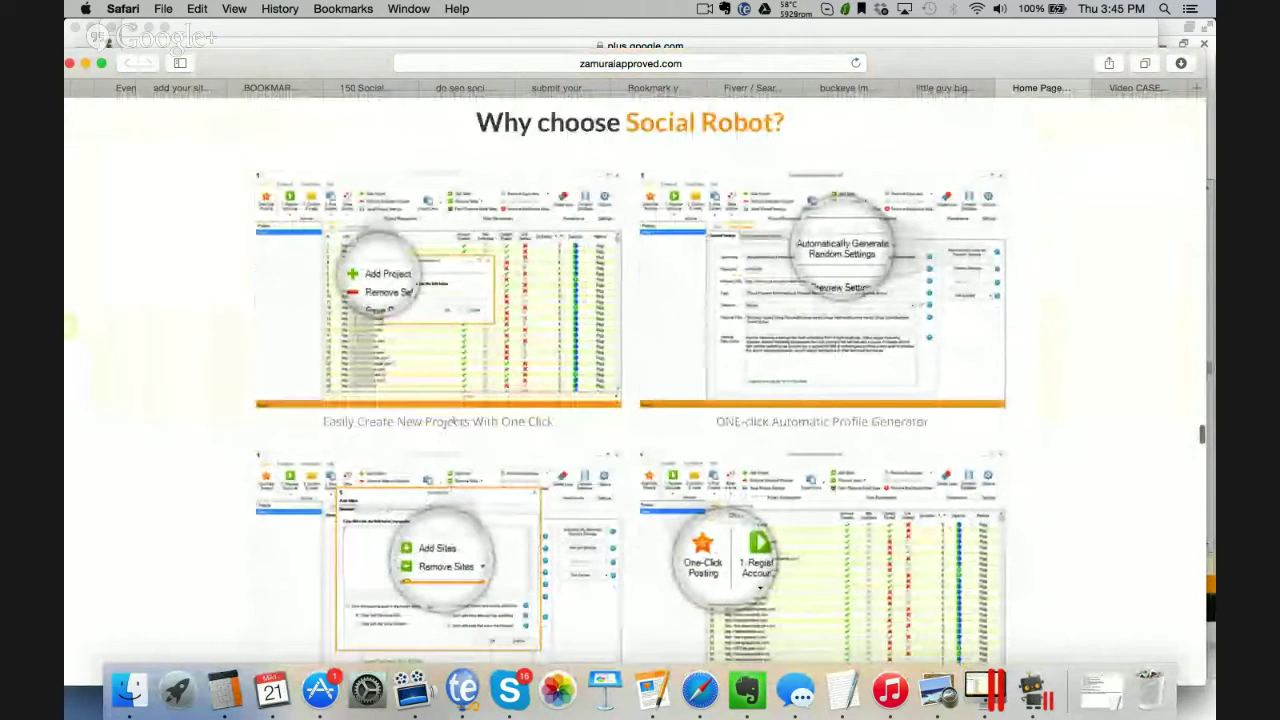
scroll(477, 405, "down", 2)
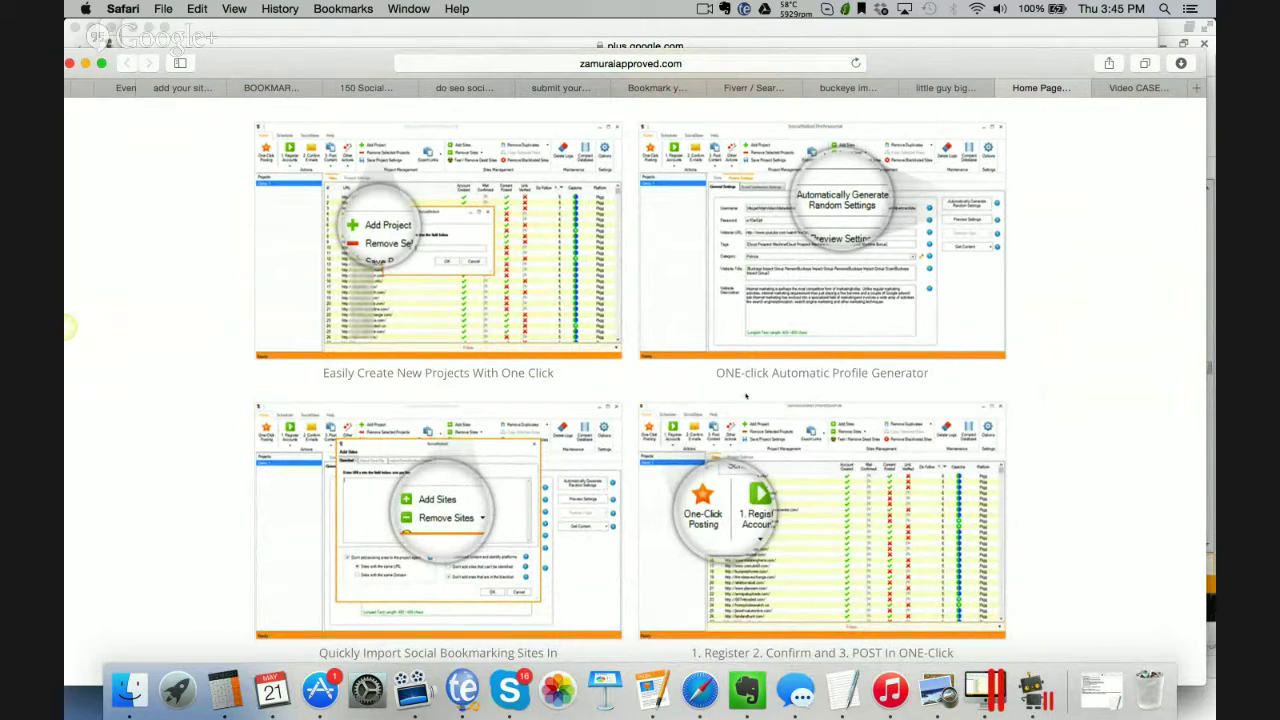
- Continue to the 'Why choose Social Robot?' screenshots and the One-Click Posting and Automatic Updates sections
scroll(745, 396, "down", 5)
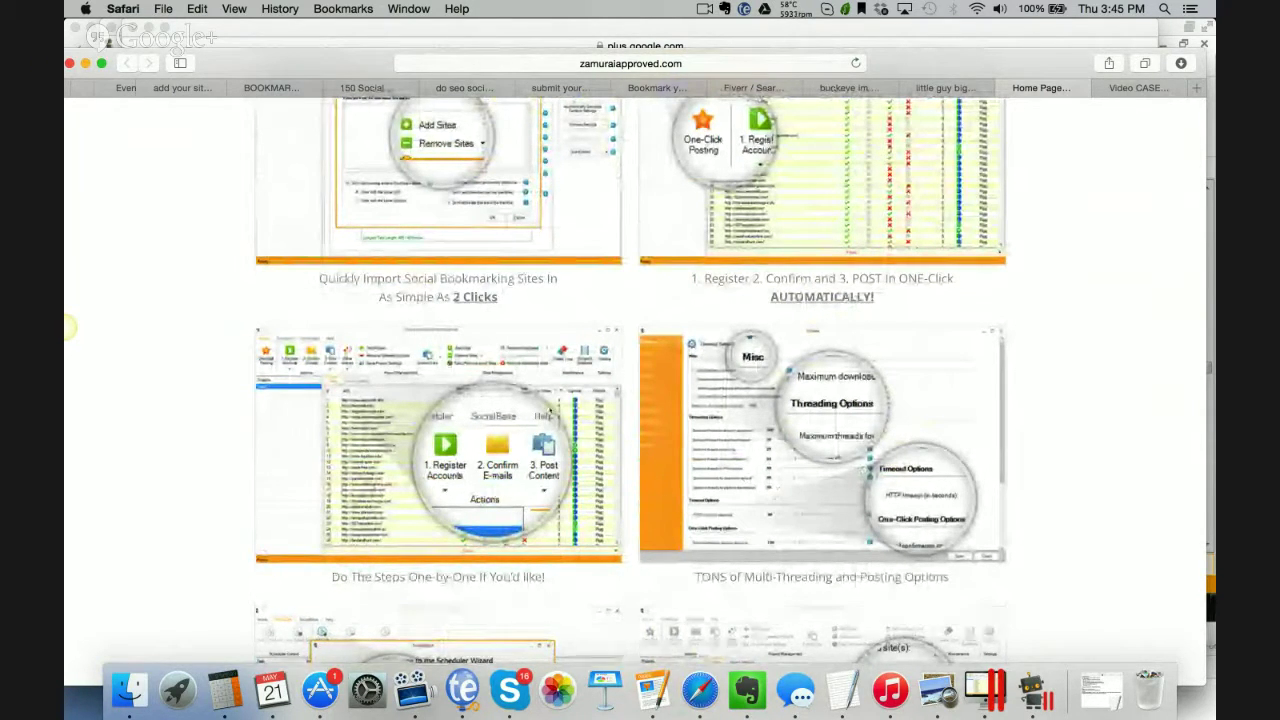
scroll(68, 326, "down", 1)
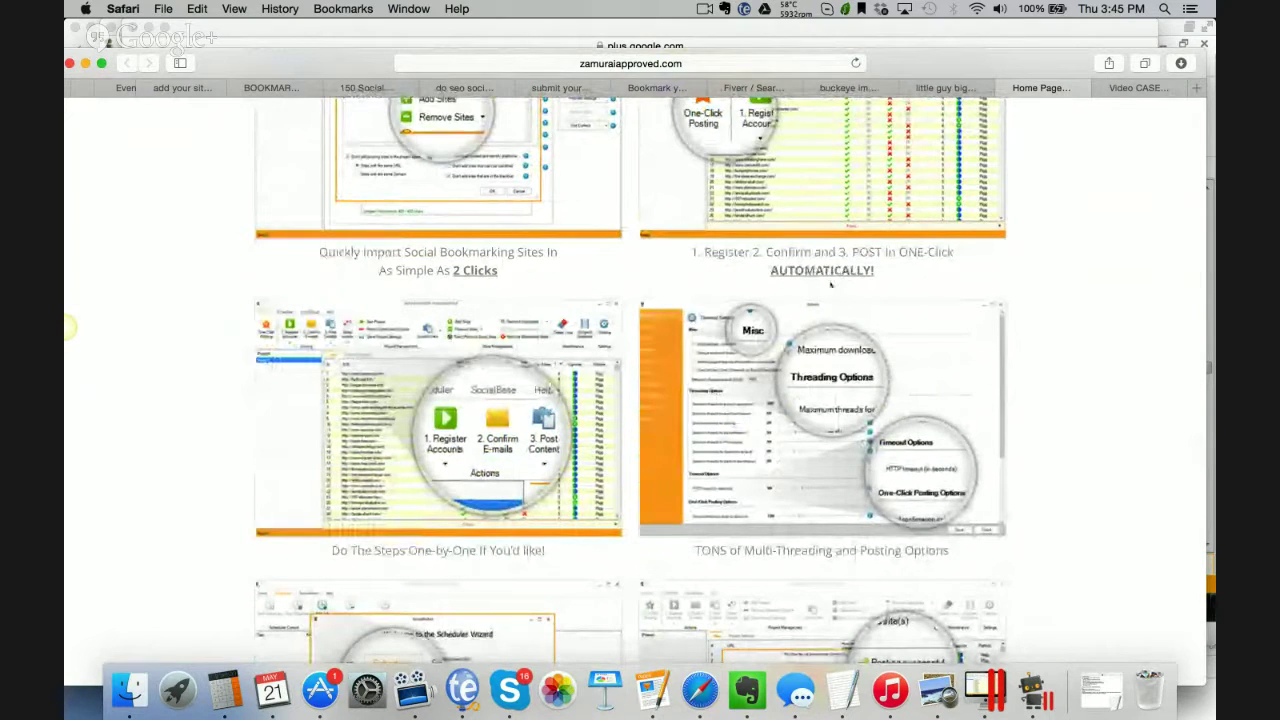
scroll(68, 326, "down", 3)
scroll(68, 326, "down", 3)
scroll(68, 326, "up", 4)
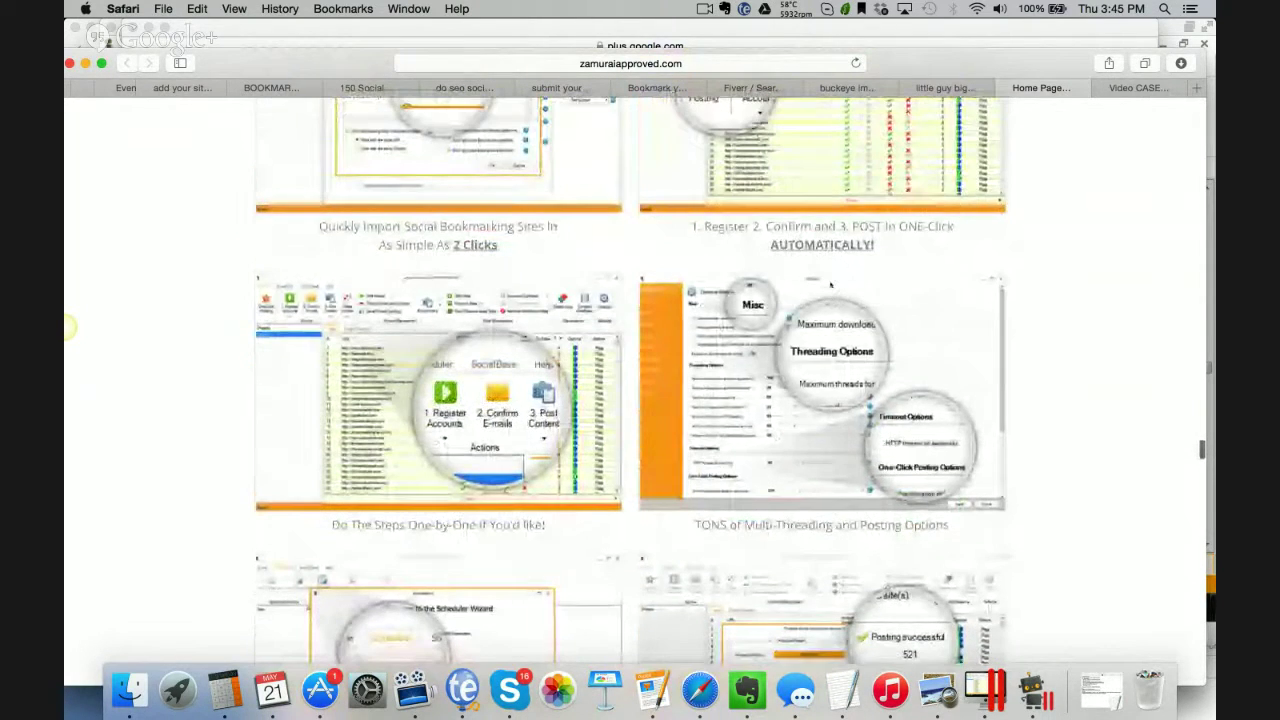
scroll(68, 326, "down", 5)
scroll(68, 326, "down", 2)
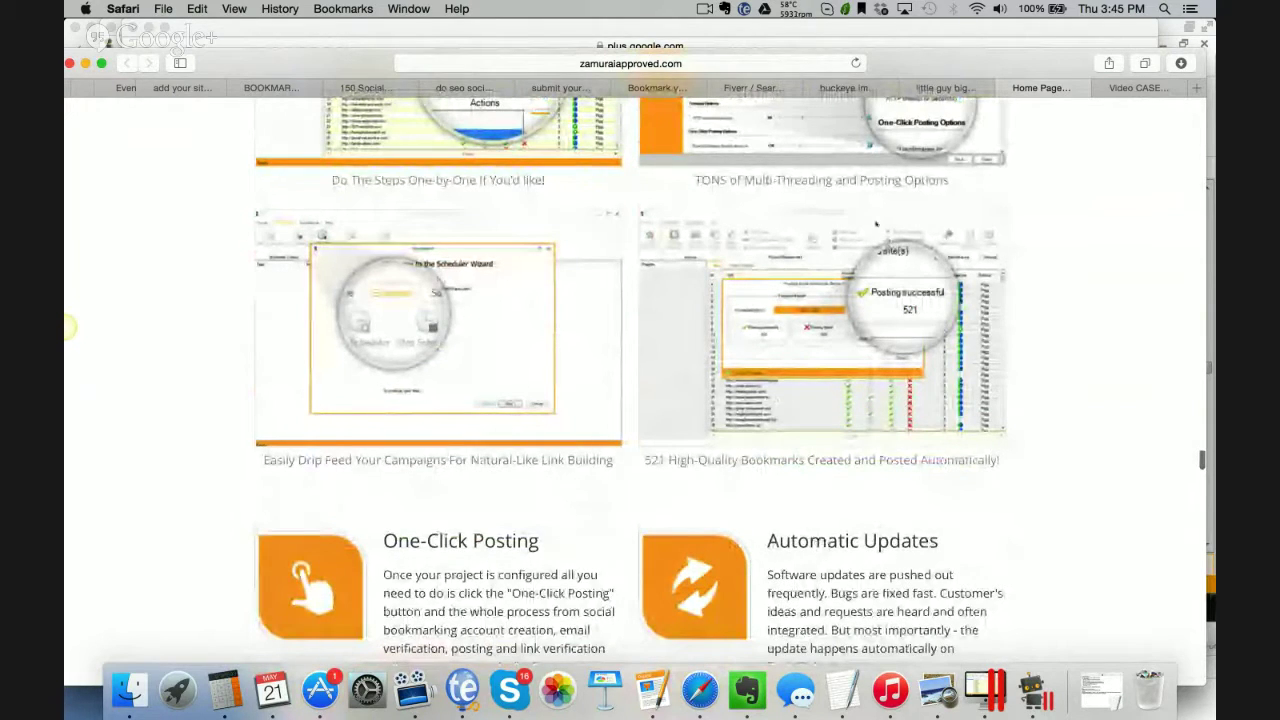
- Scroll past the feature descriptions to the pricing tables: Lite $47, Standard $67, Professional $97
scroll(68, 326, "down", 1)
scroll(864, 302, "down", 5)
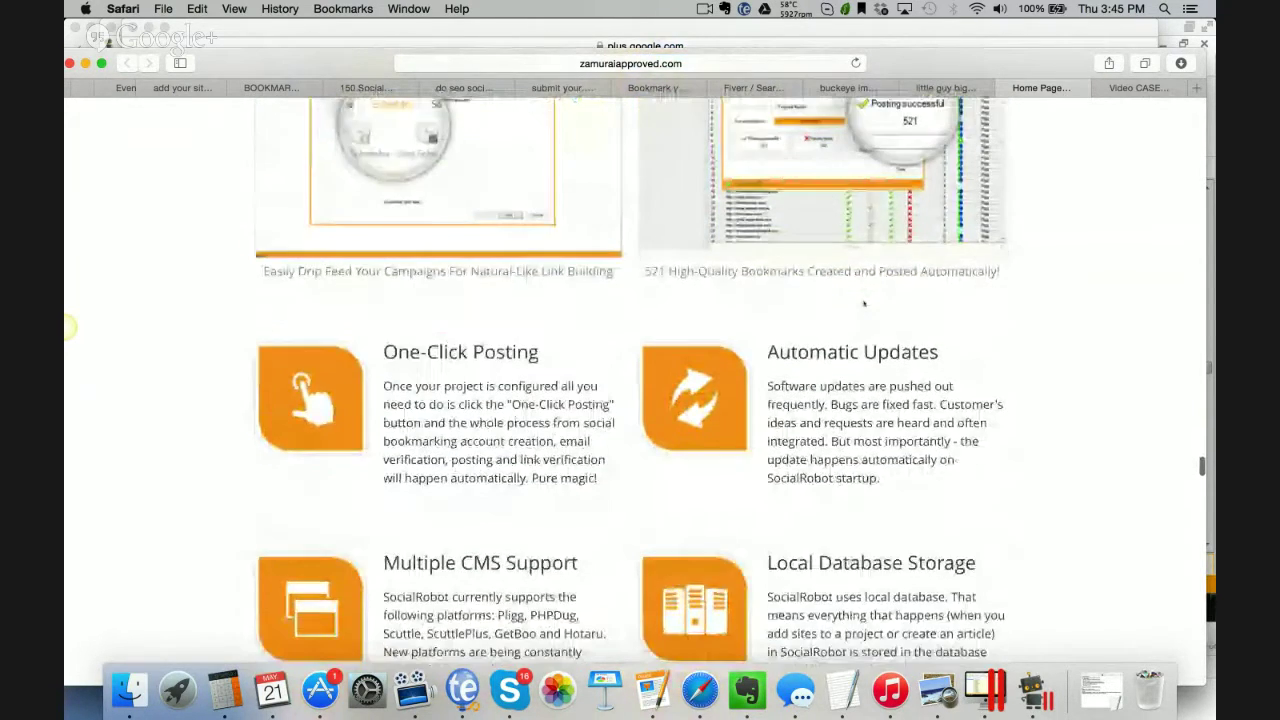
scroll(864, 302, "down", 8)
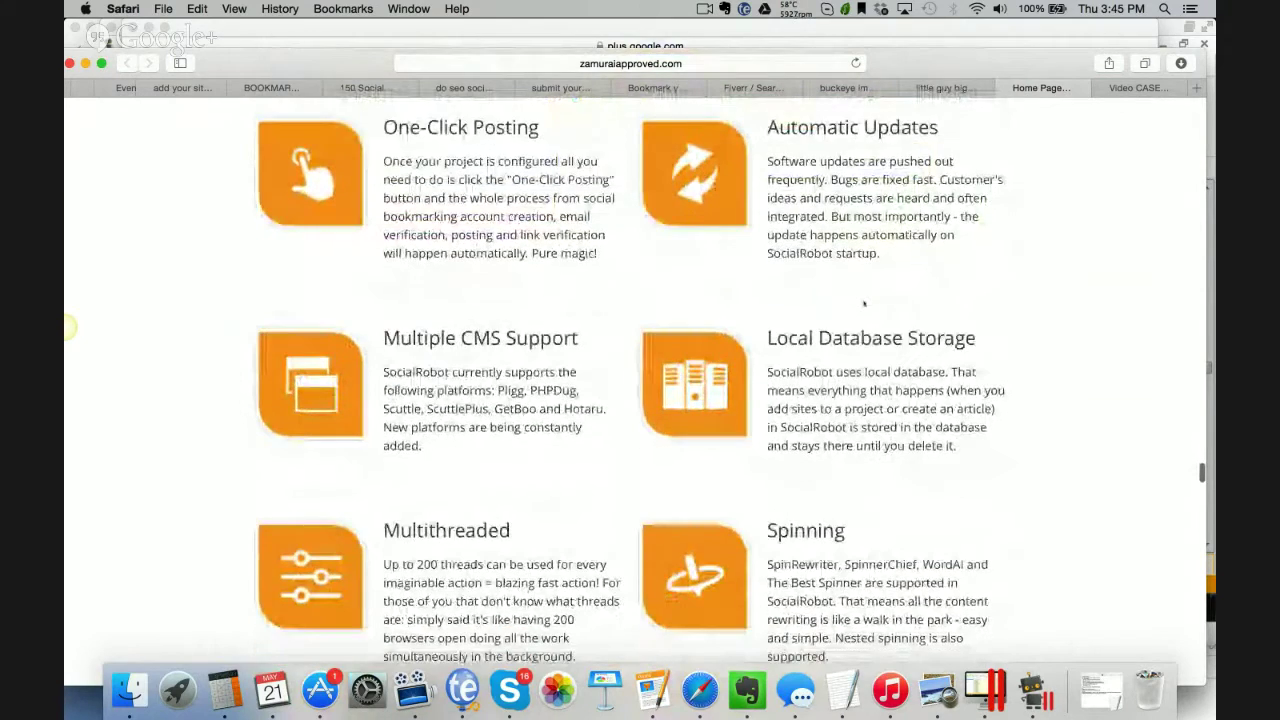
scroll(68, 326, "down", 3)
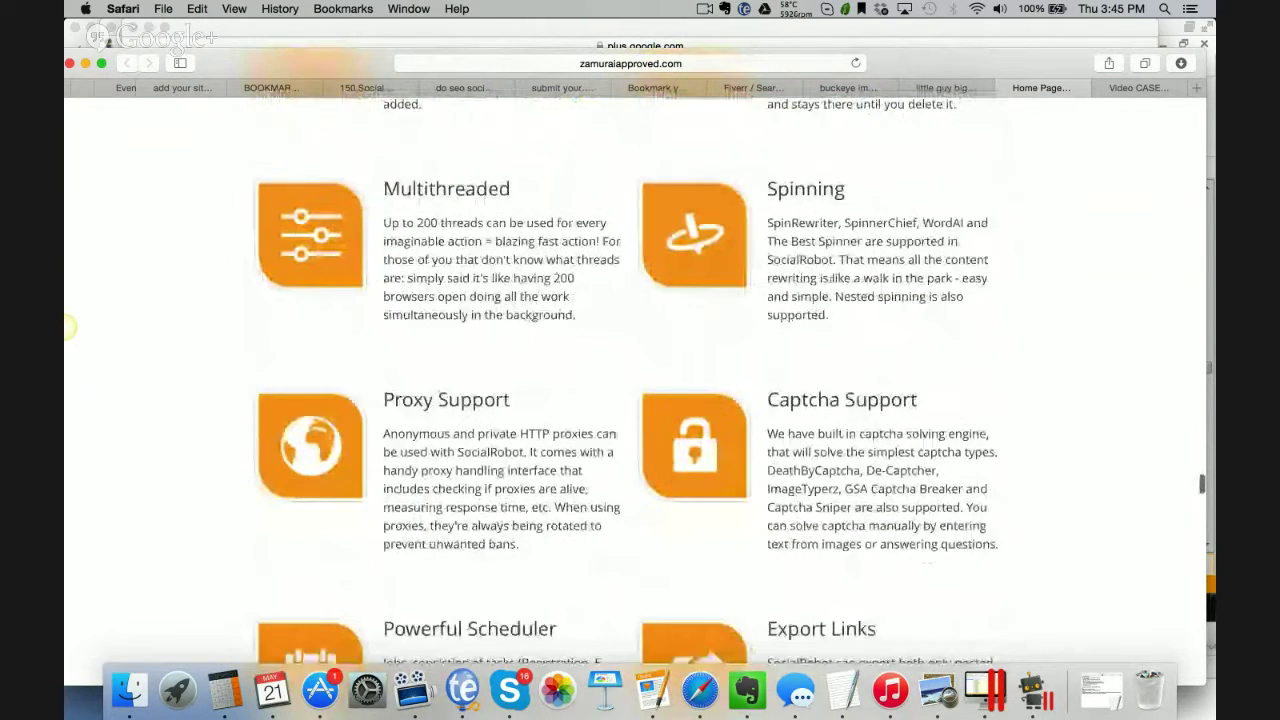
scroll(68, 326, "down", 2)
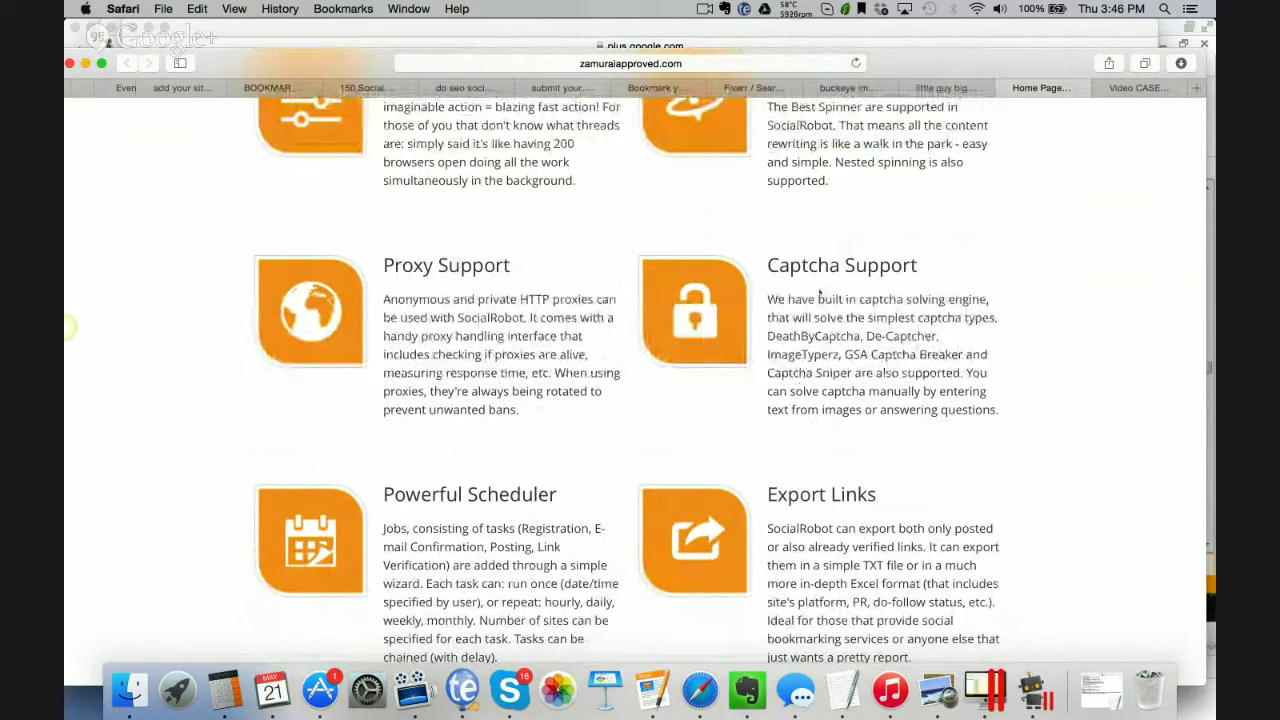
scroll(819, 293, "down", 1)
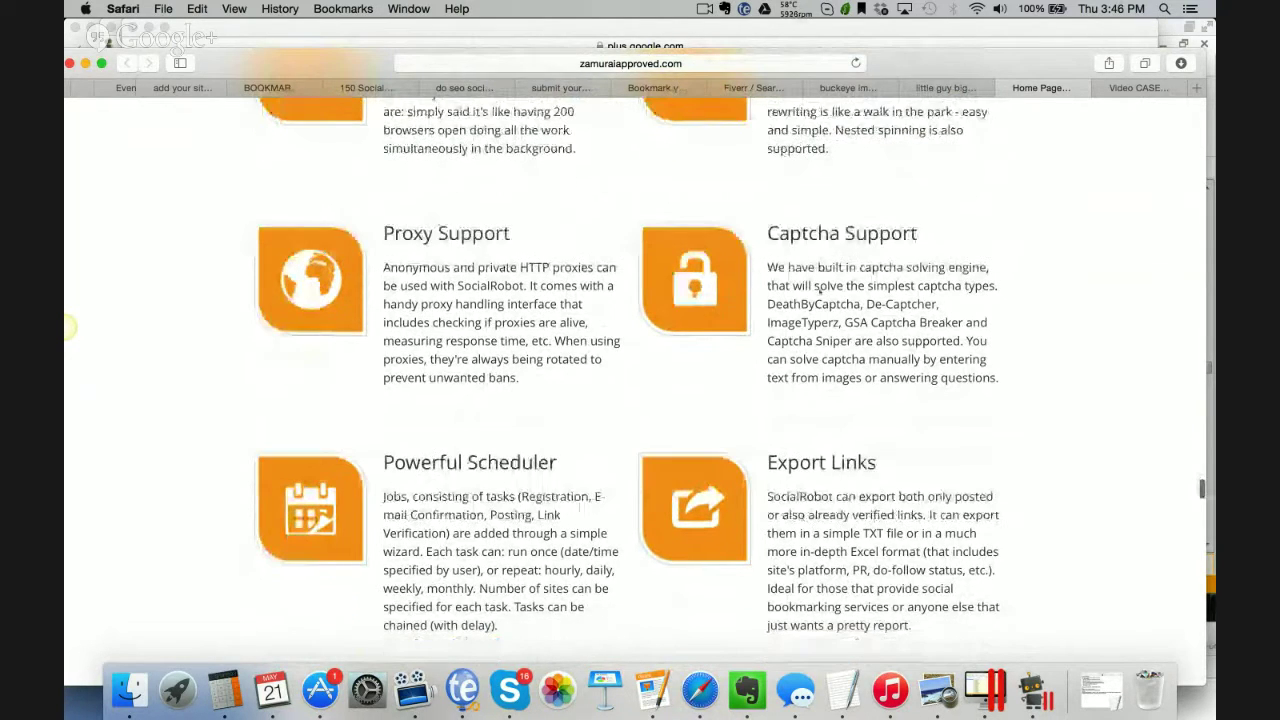
scroll(825, 490, "down", 2)
scroll(630, 380, "down", 1)
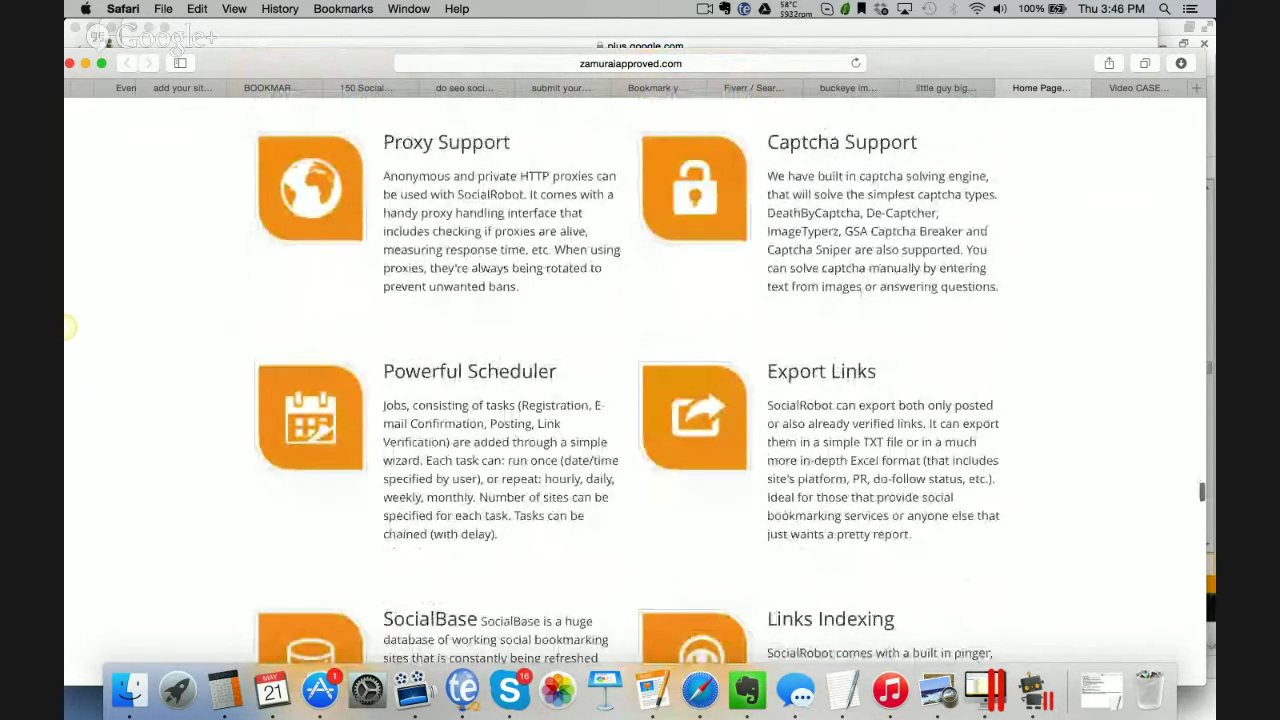
scroll(630, 380, "down", 5)
scroll(578, 302, "down", 6)
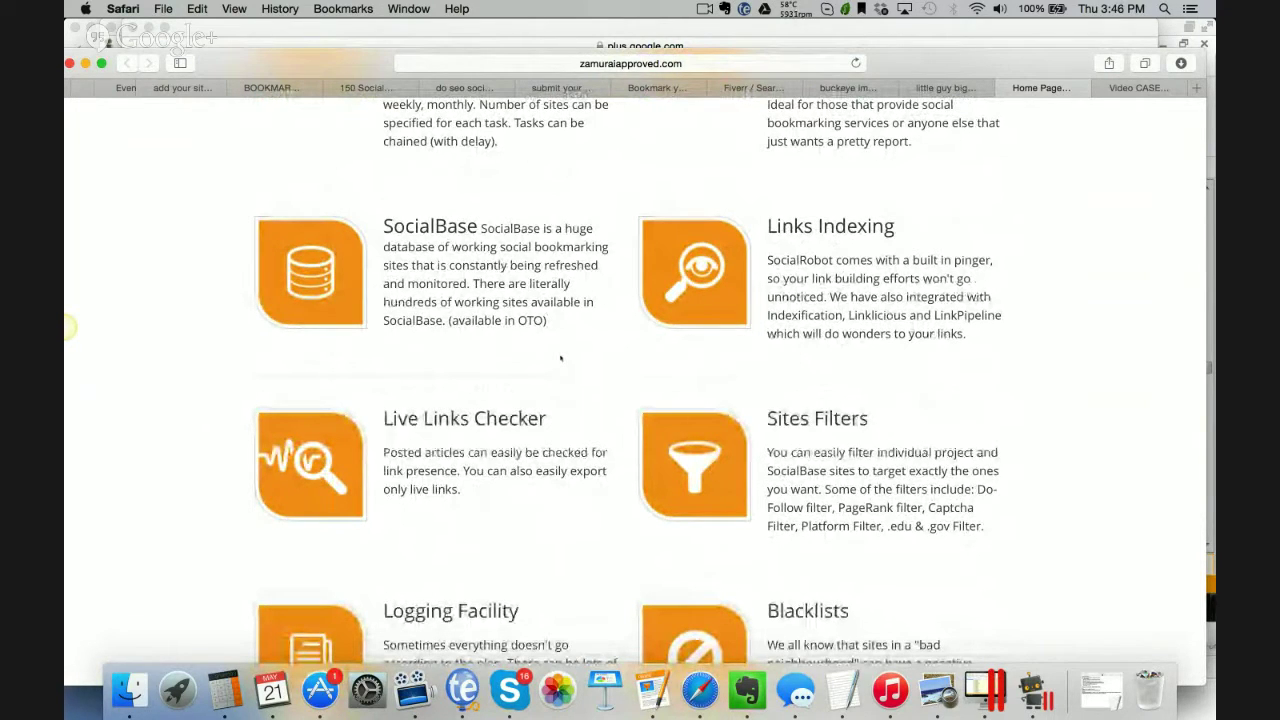
scroll(561, 358, "down", 1)
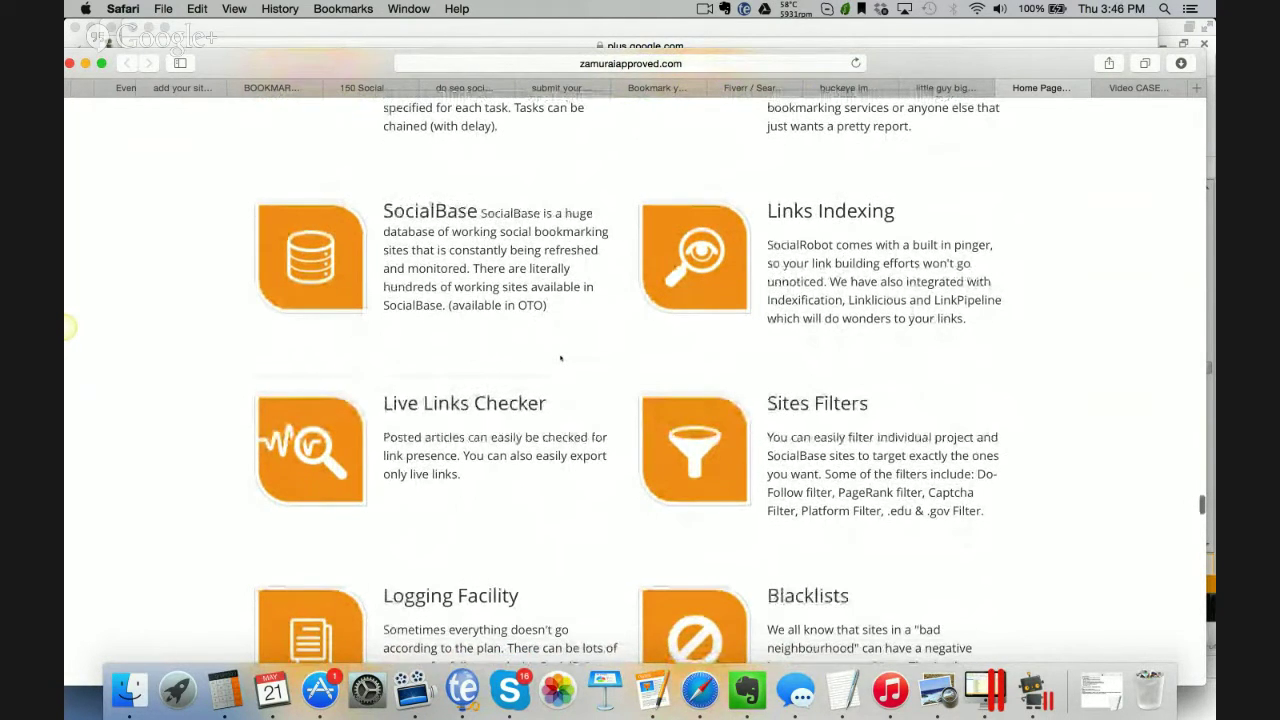
scroll(561, 358, "down", 8)
scroll(561, 358, "down", 11)
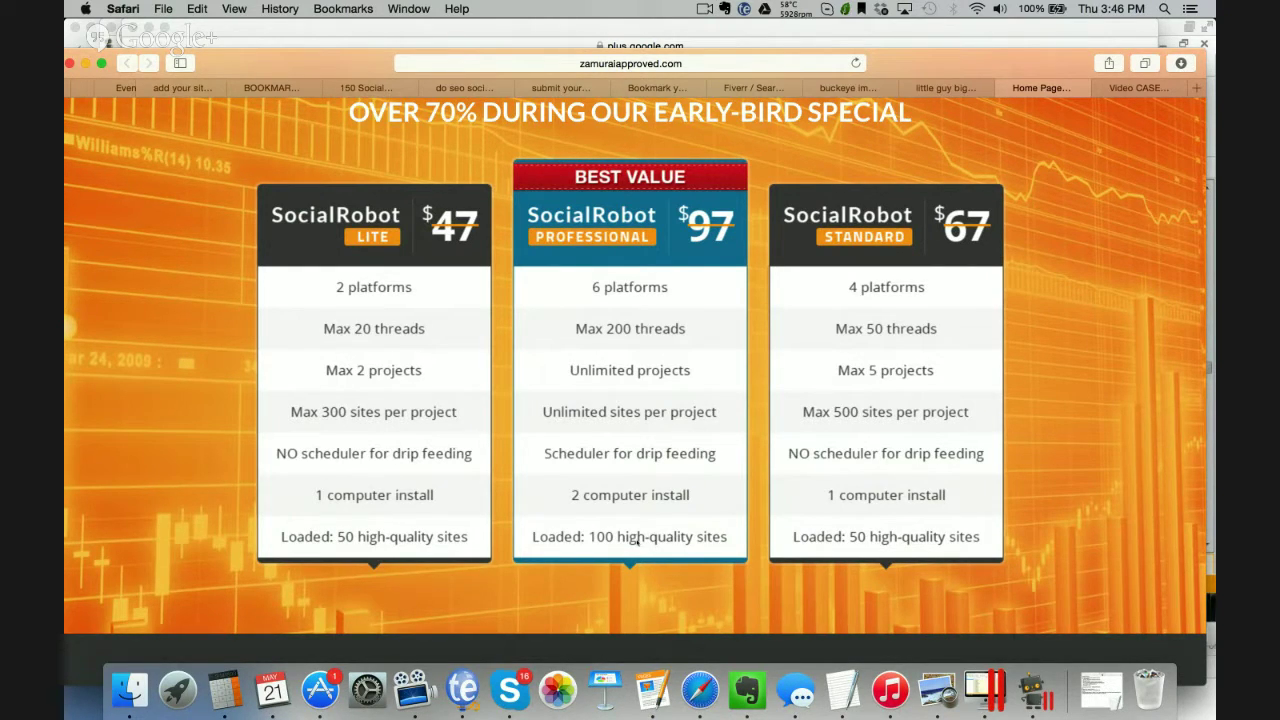
- Scroll to the FAQ and select the word 'Parallels' in the system requirements answer
scroll(634, 540, "down", 10)
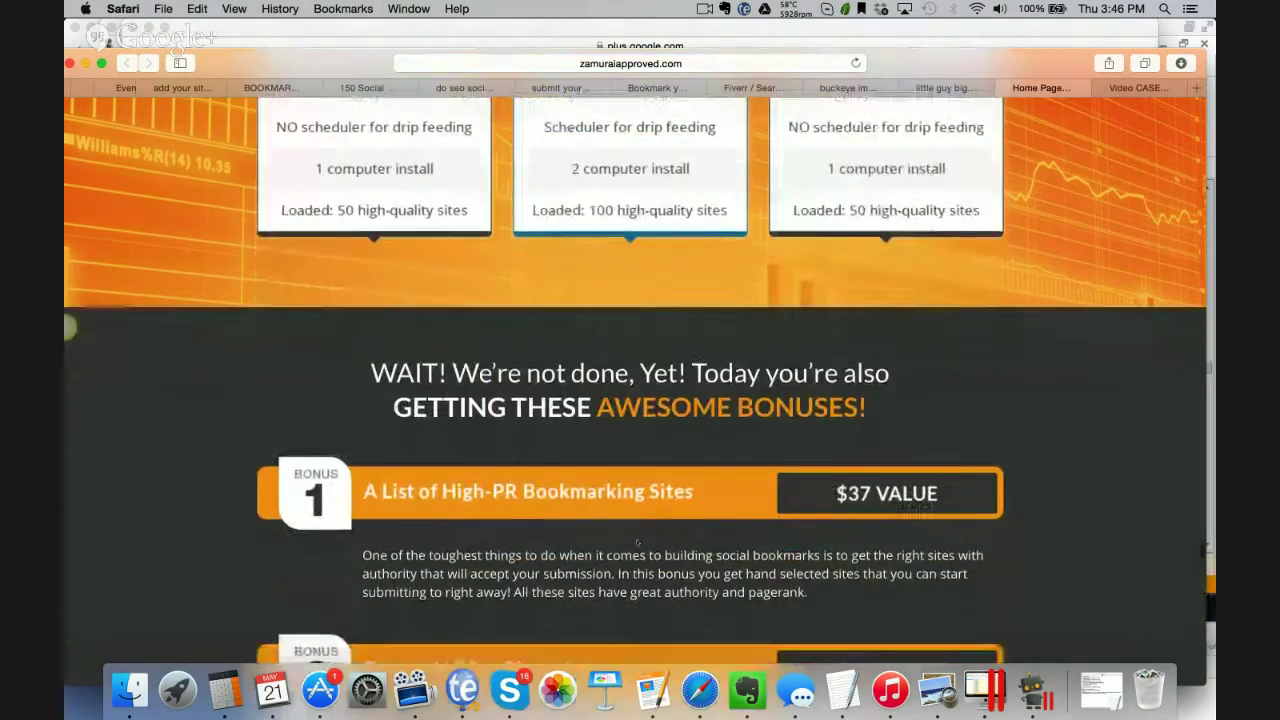
scroll(637, 546, "down", 15)
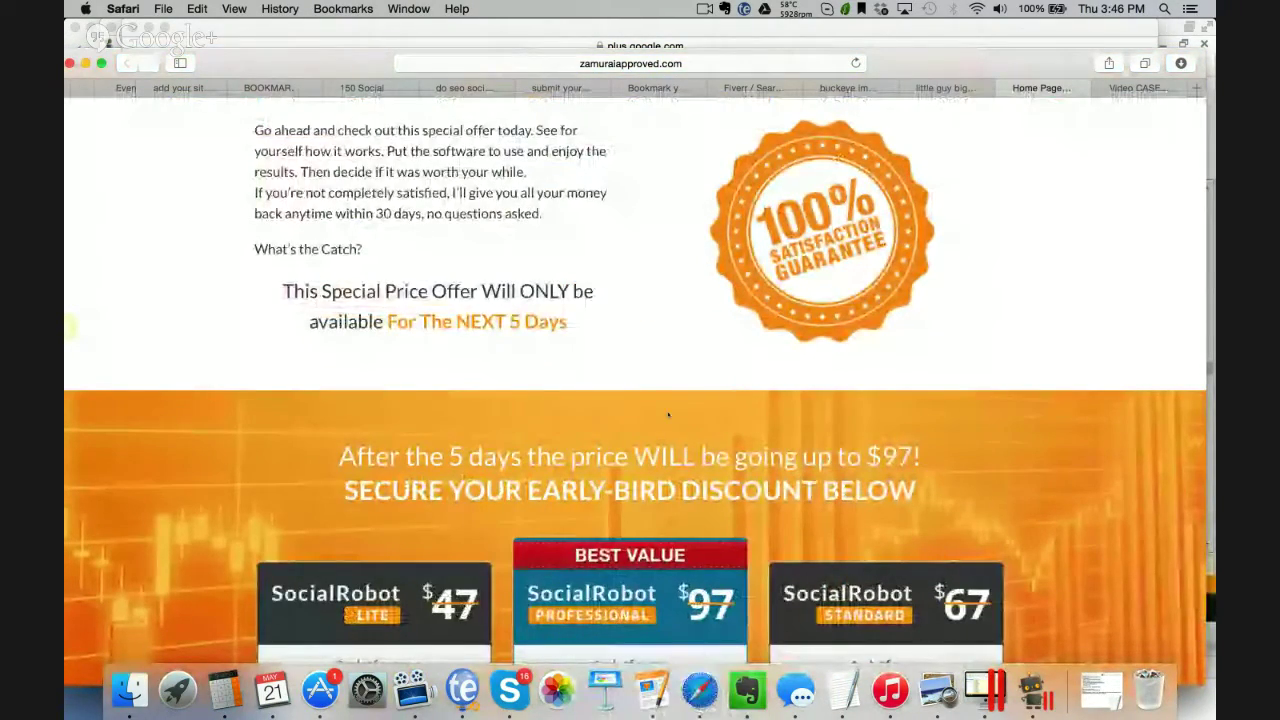
scroll(668, 414, "down", 5)
scroll(668, 414, "down", 10)
scroll(668, 414, "up", 5)
scroll(668, 414, "down", 2)
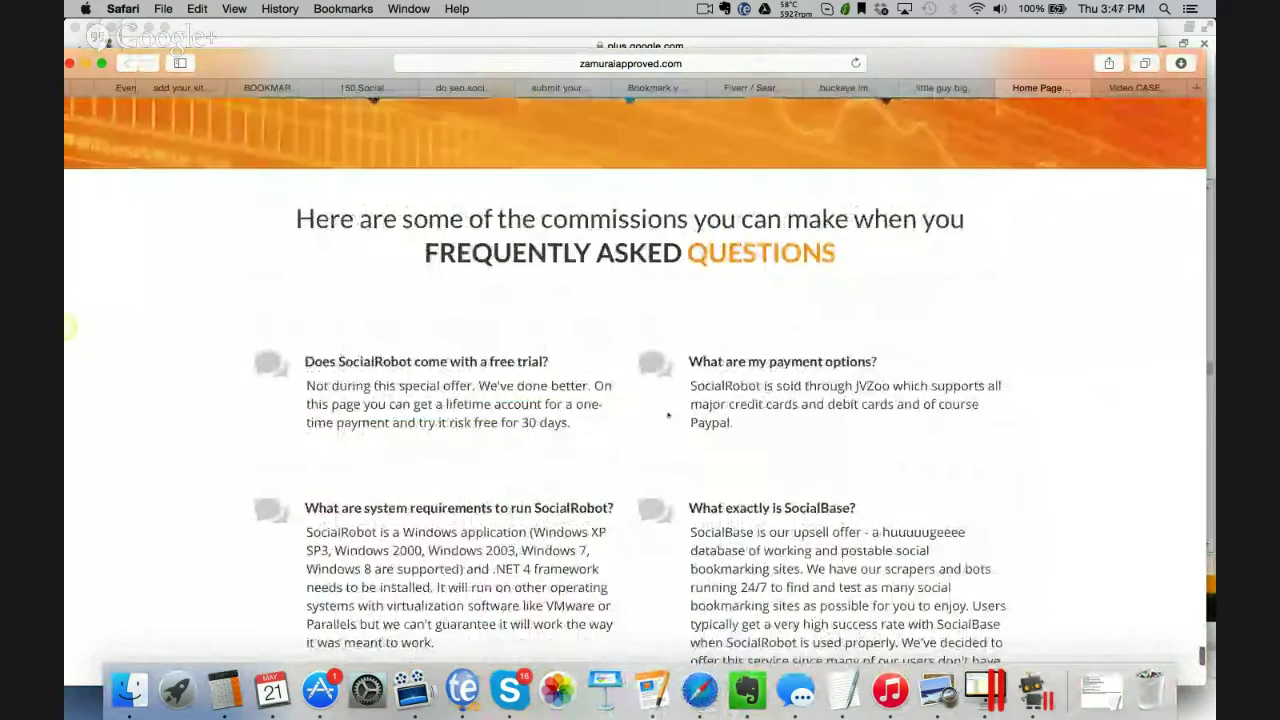
scroll(668, 414, "down", 2)
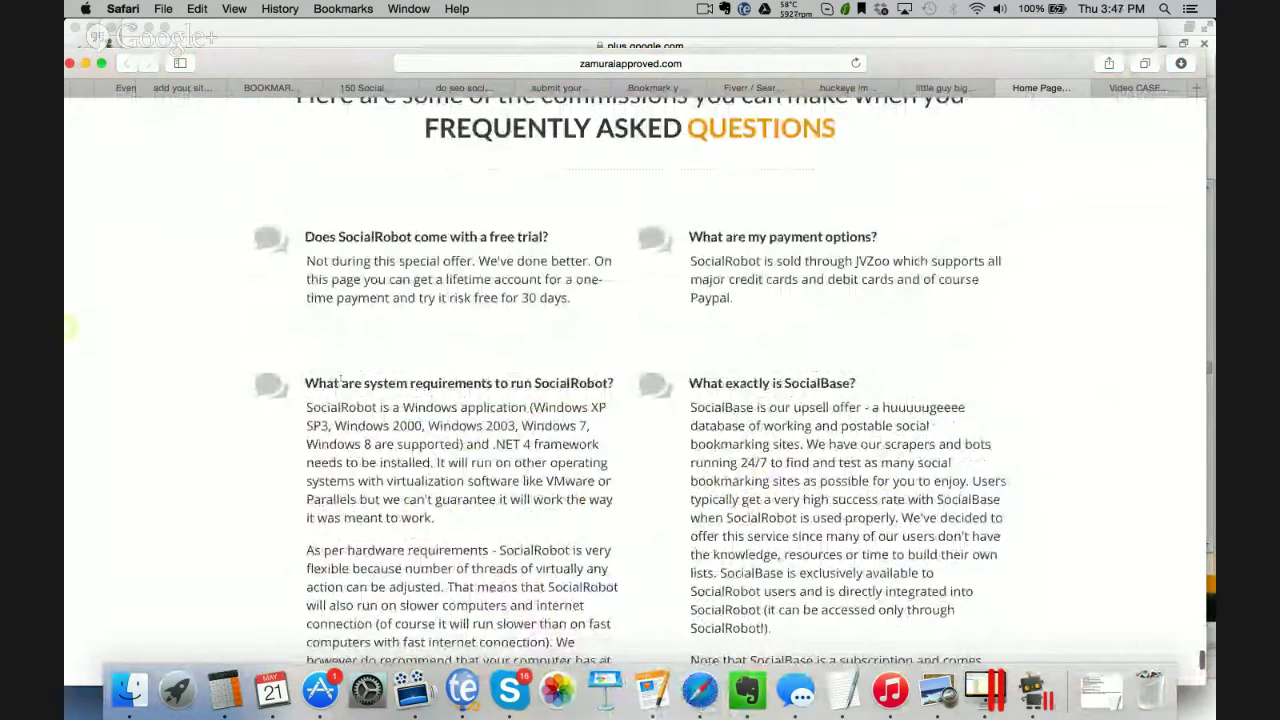
scroll(731, 378, "down", 1)
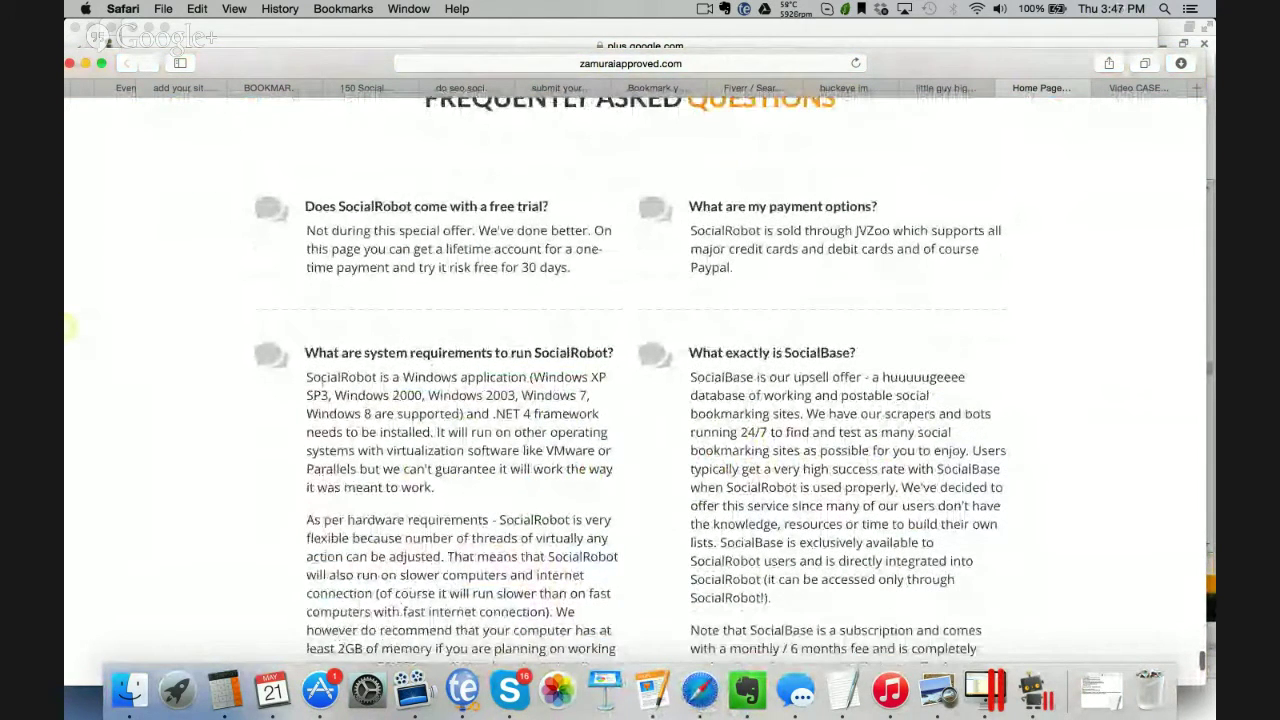
scroll(731, 378, "down", 2)
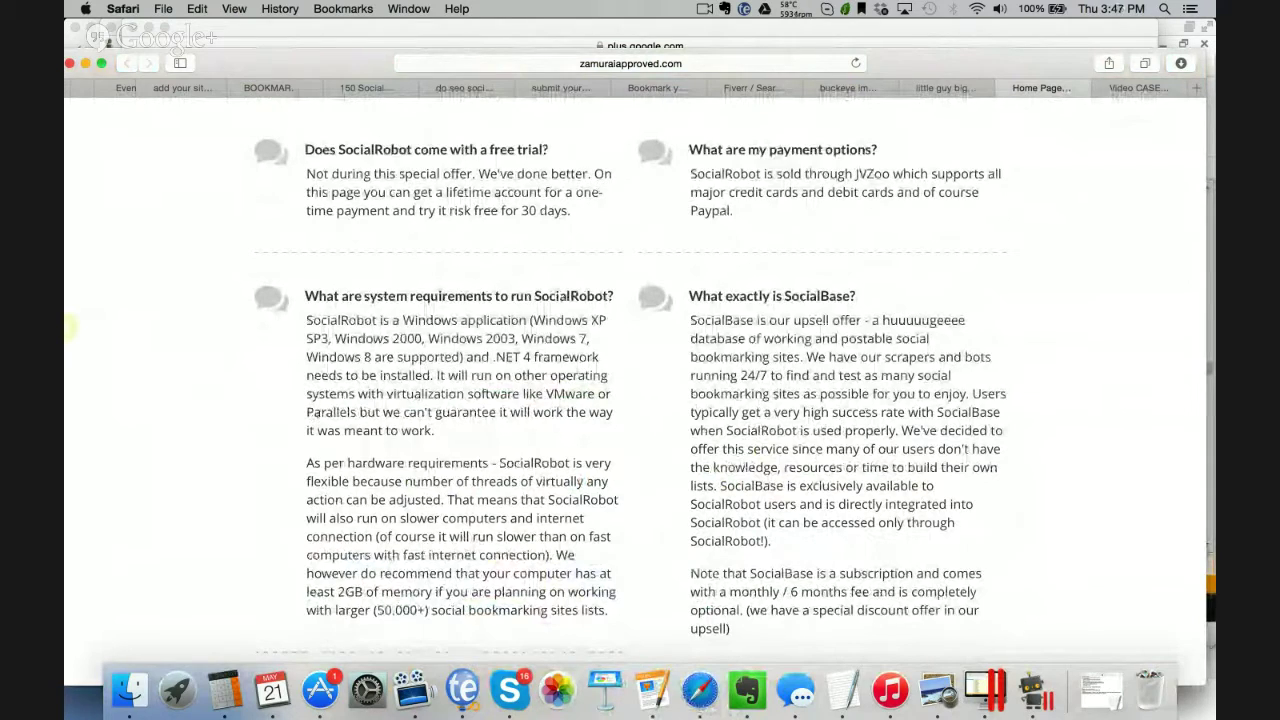
double_click(331, 411)
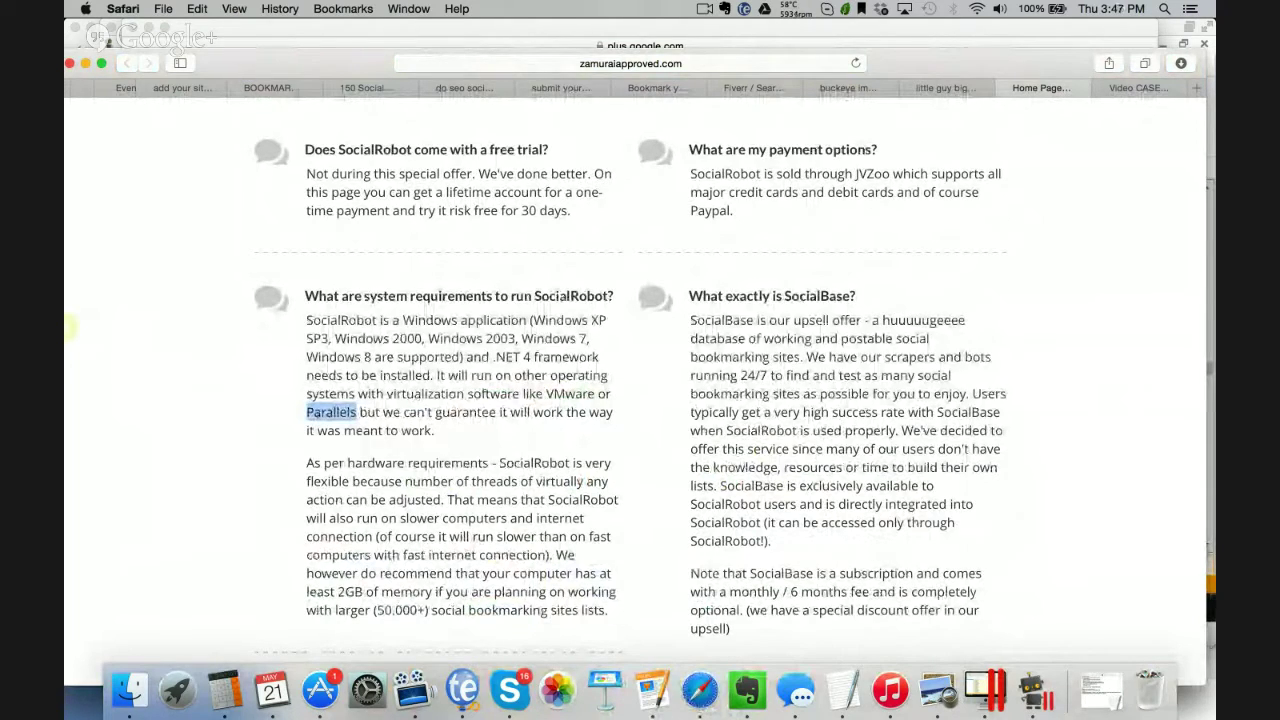
left_click(584, 396)
double_click(584, 396)
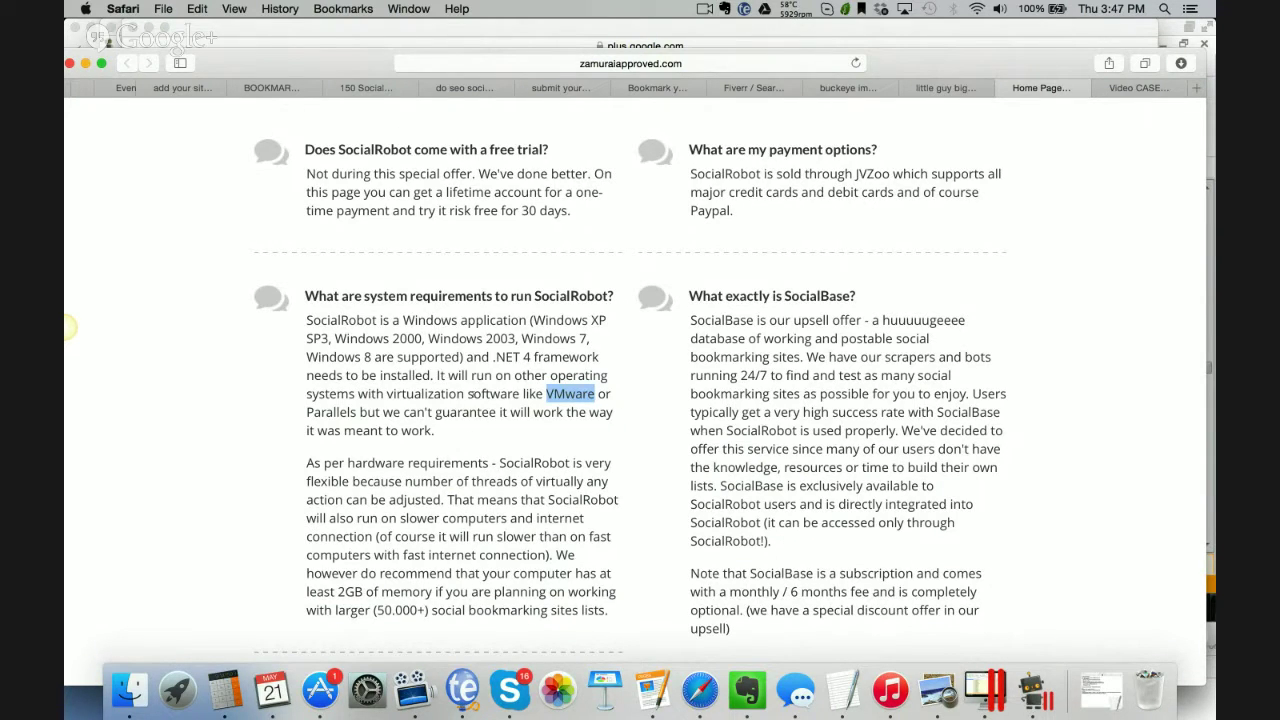
scroll(630, 390, "down", 4)
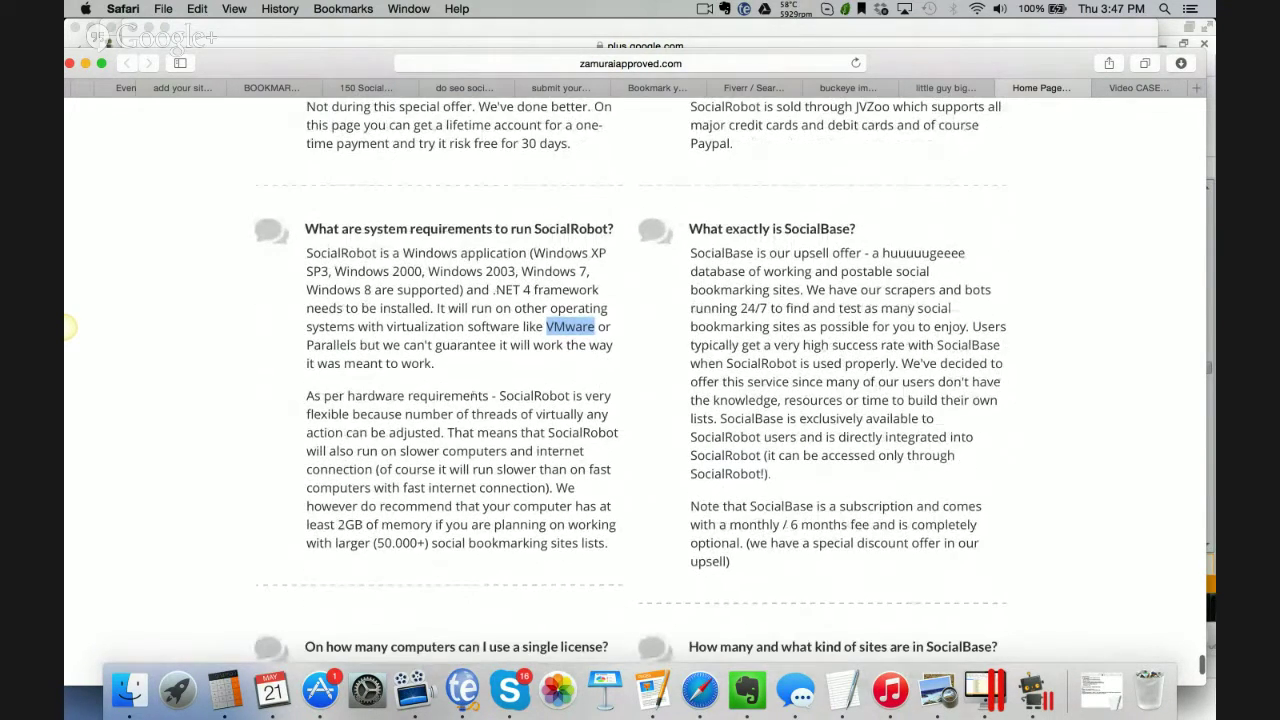
scroll(68, 327, "down", 5)
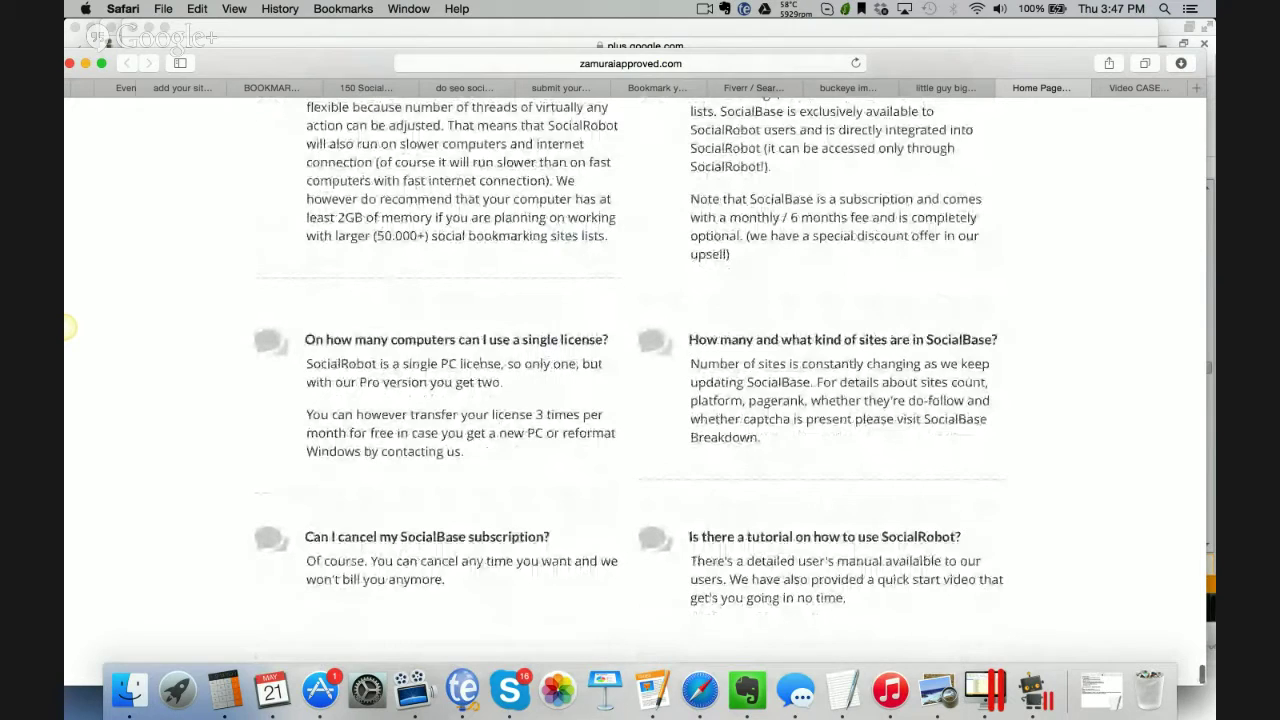
scroll(68, 327, "down", 1)
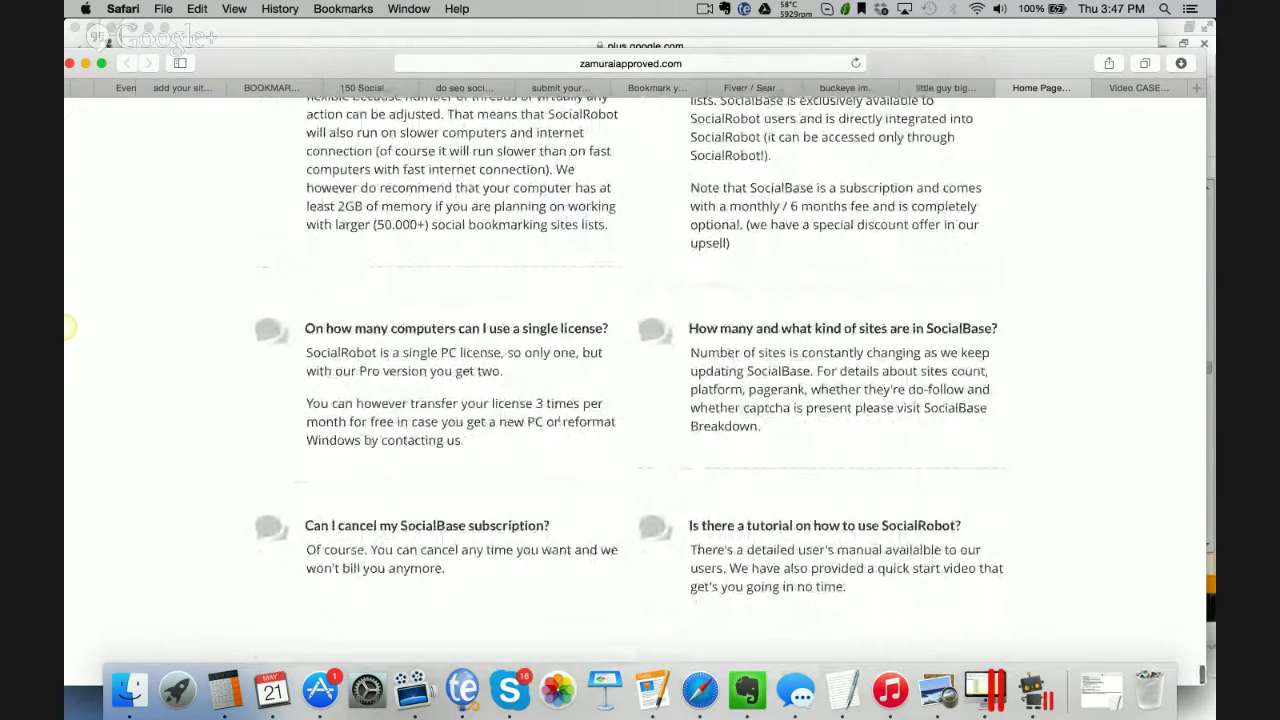
double_click(432, 527)
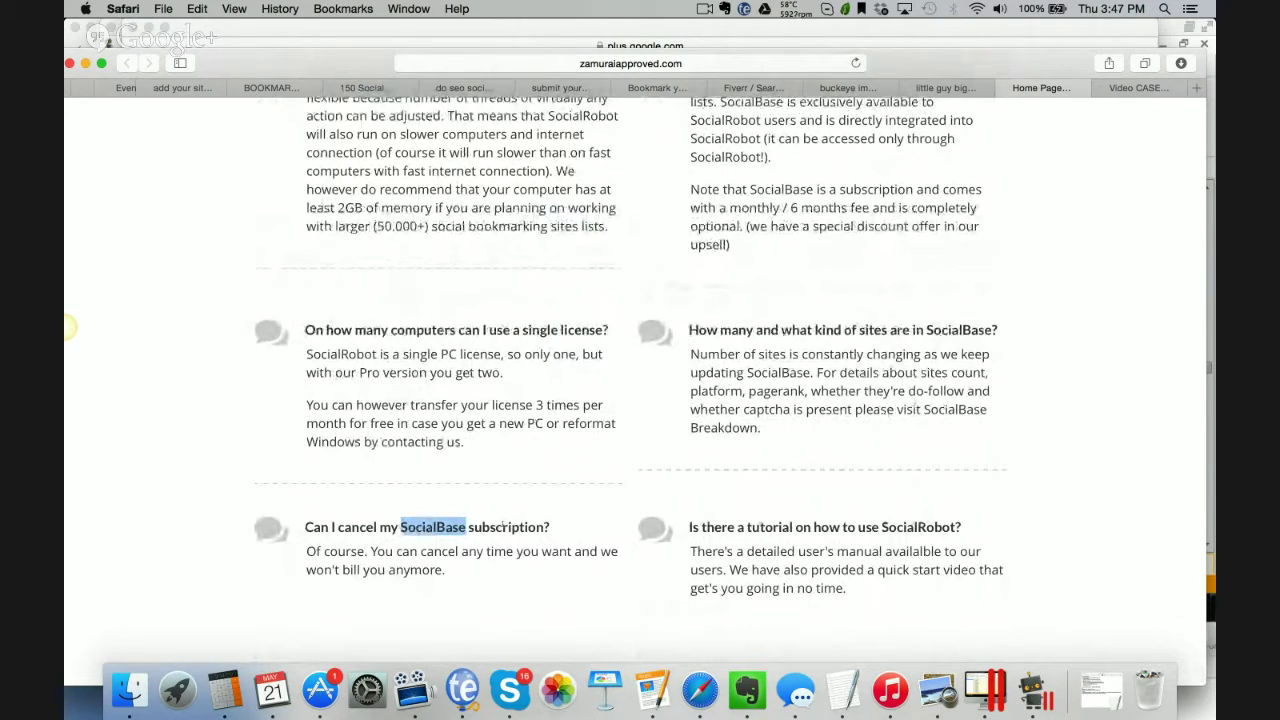
scroll(503, 527, "up", 2)
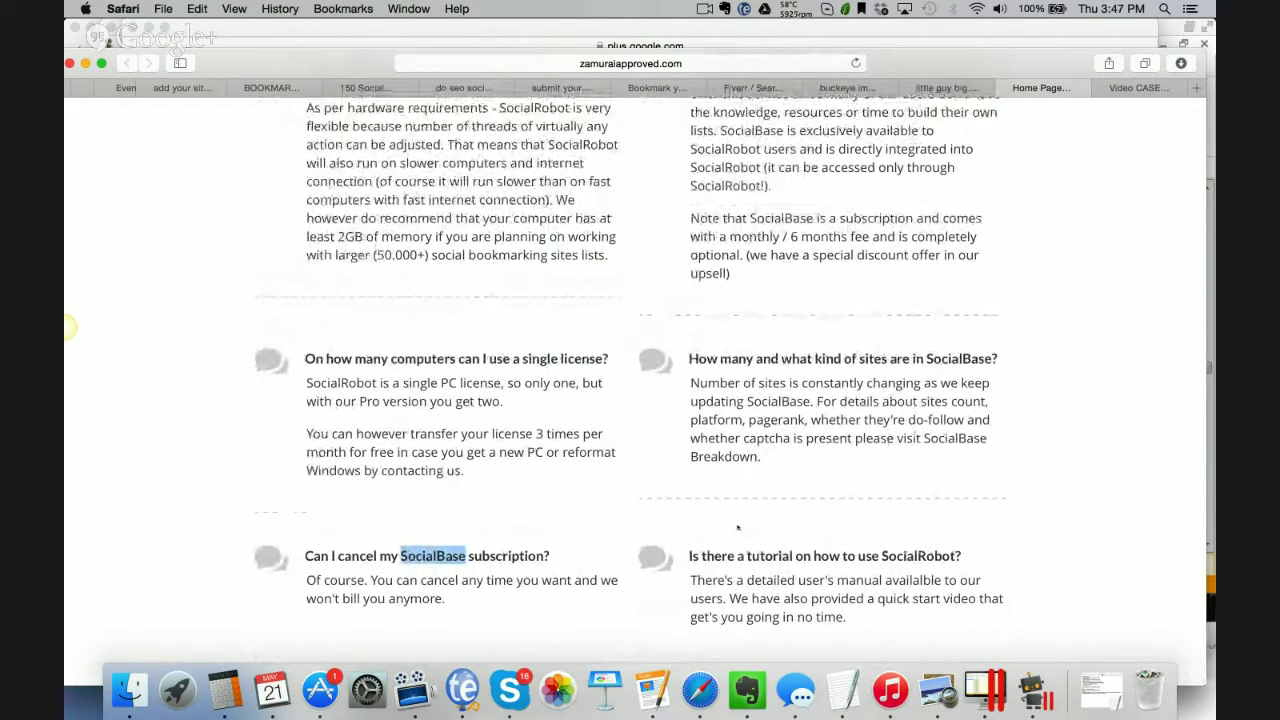
scroll(778, 605, "up", 5)
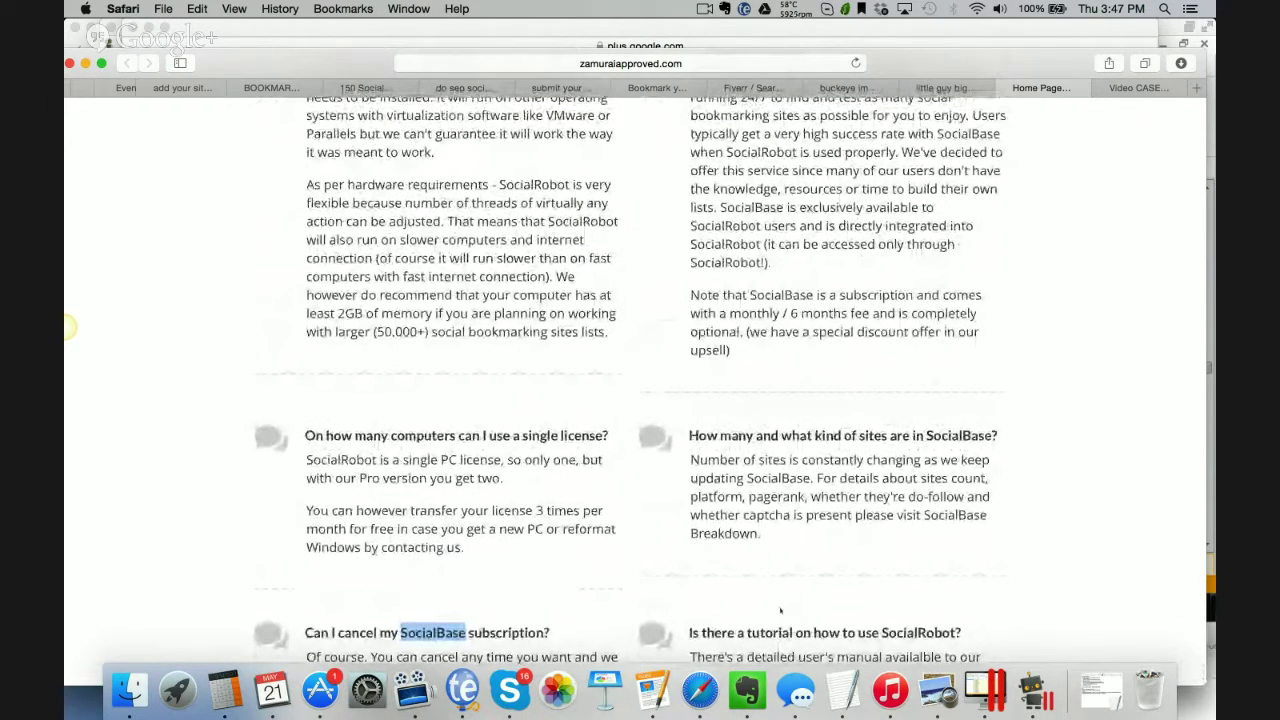
scroll(780, 610, "up", 8)
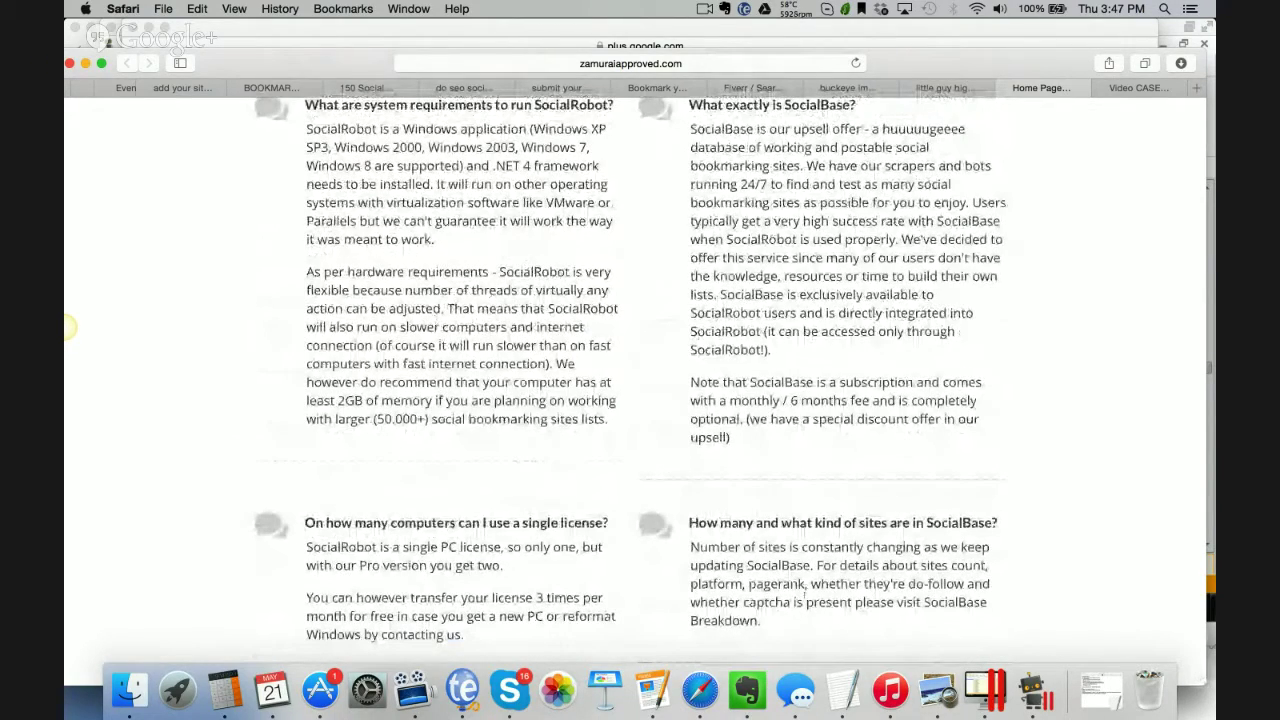
scroll(635, 400, "up", 3)
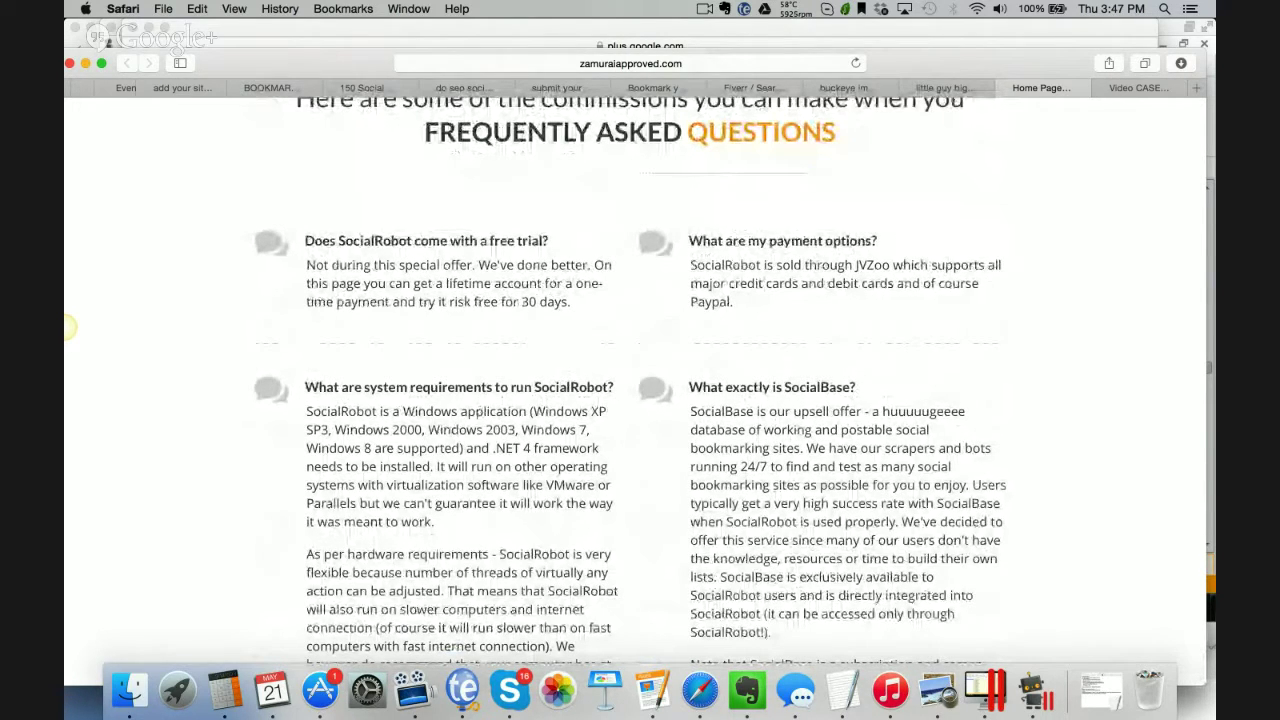
- Show the Google results for 'little guy big profits review'
left_click(945, 88)
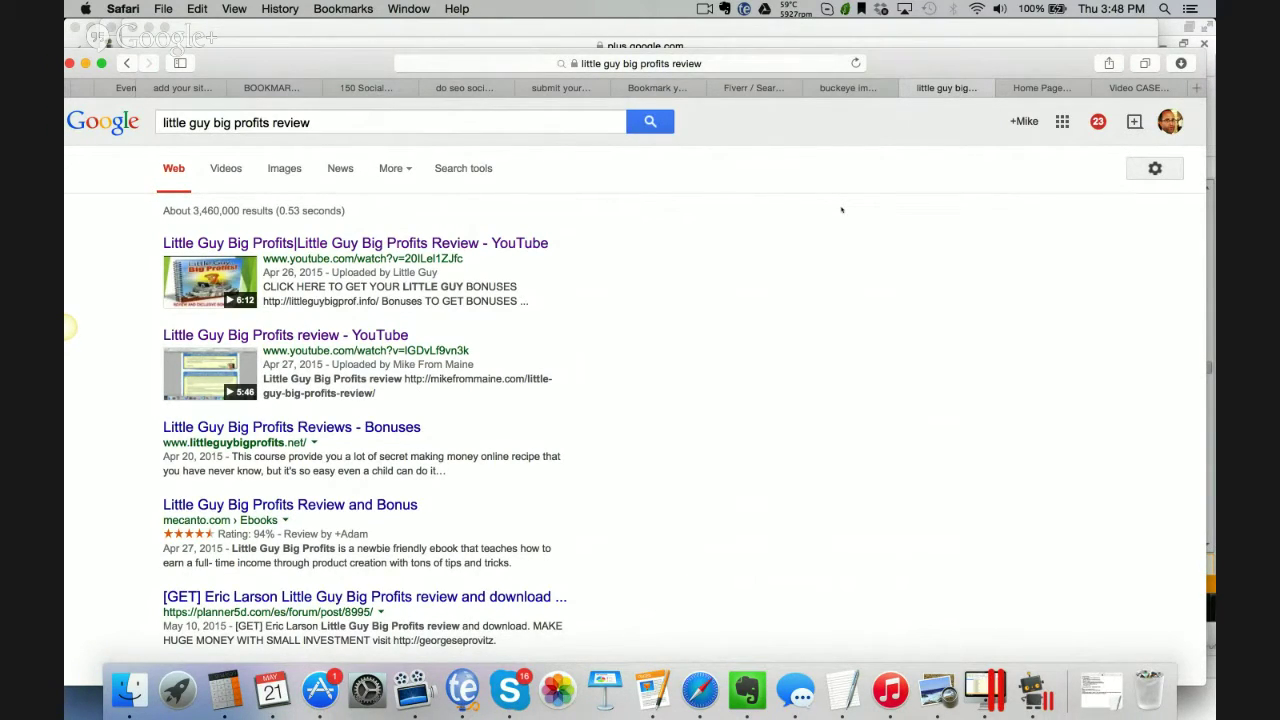
- Show the Google results for 'buckeye impact group review'
left_click(848, 88)
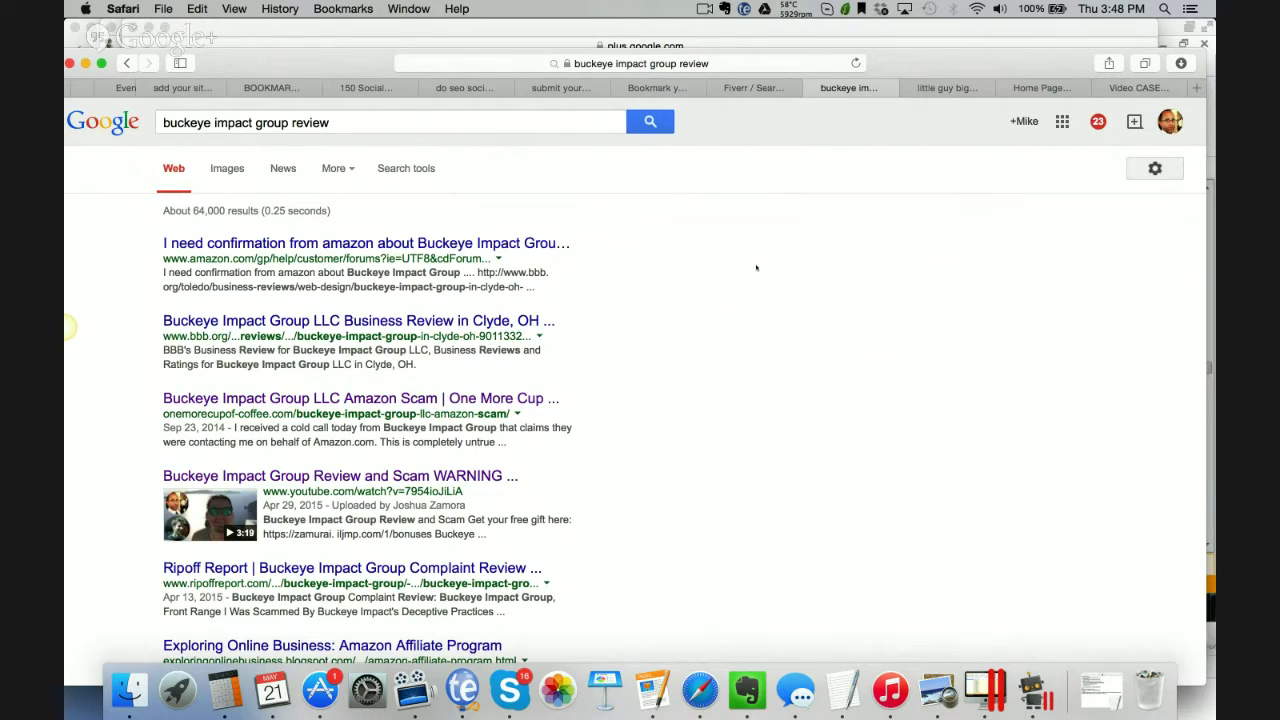
- Go to Fiverr's search results for social bookmarking
left_click(754, 88)
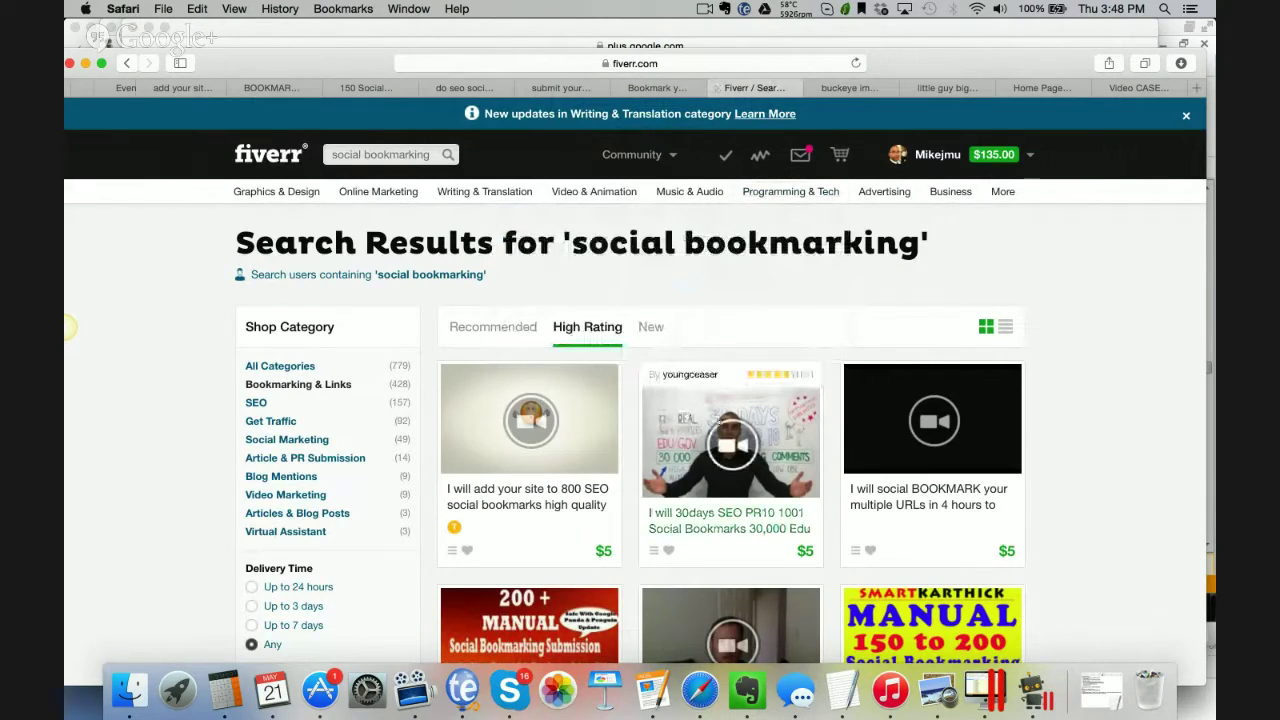
- Look over the 25 social bookmarks gig, then open the $5 manual 20-site bookmarking gig
mouse_move(571, 208)
mouse_move(591, 451)
mouse_move(873, 431)
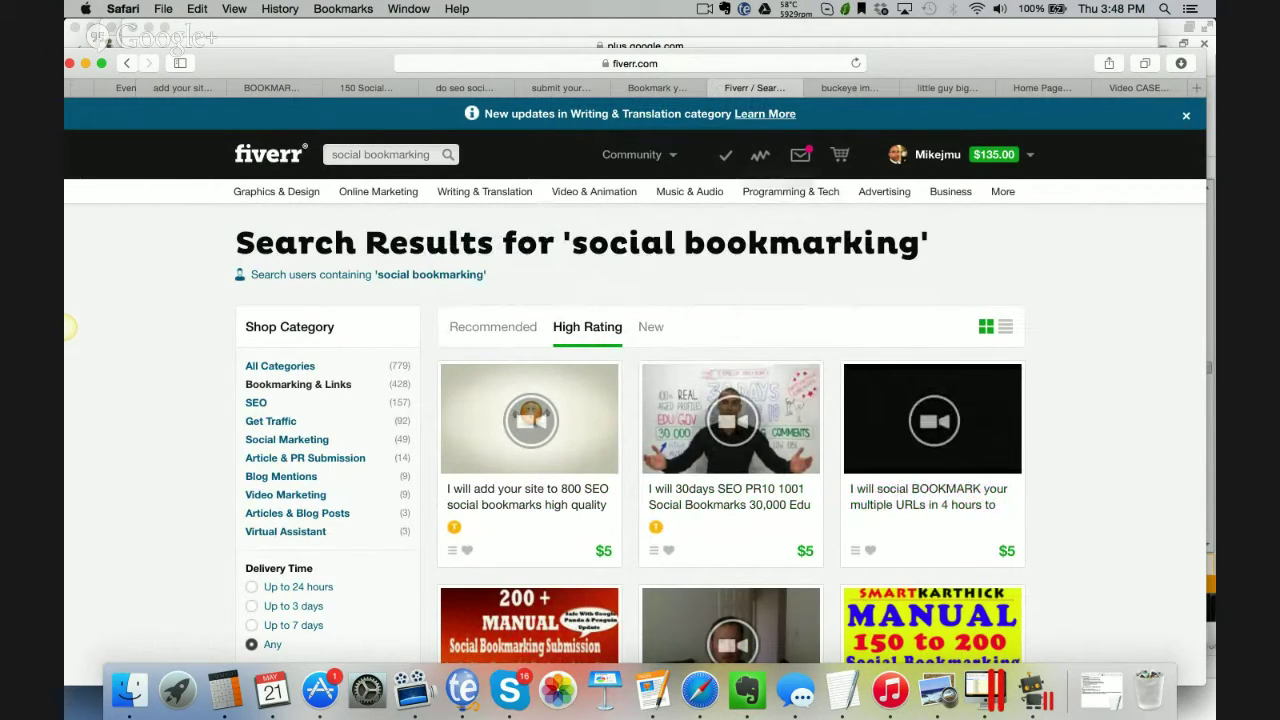
left_click(678, 88)
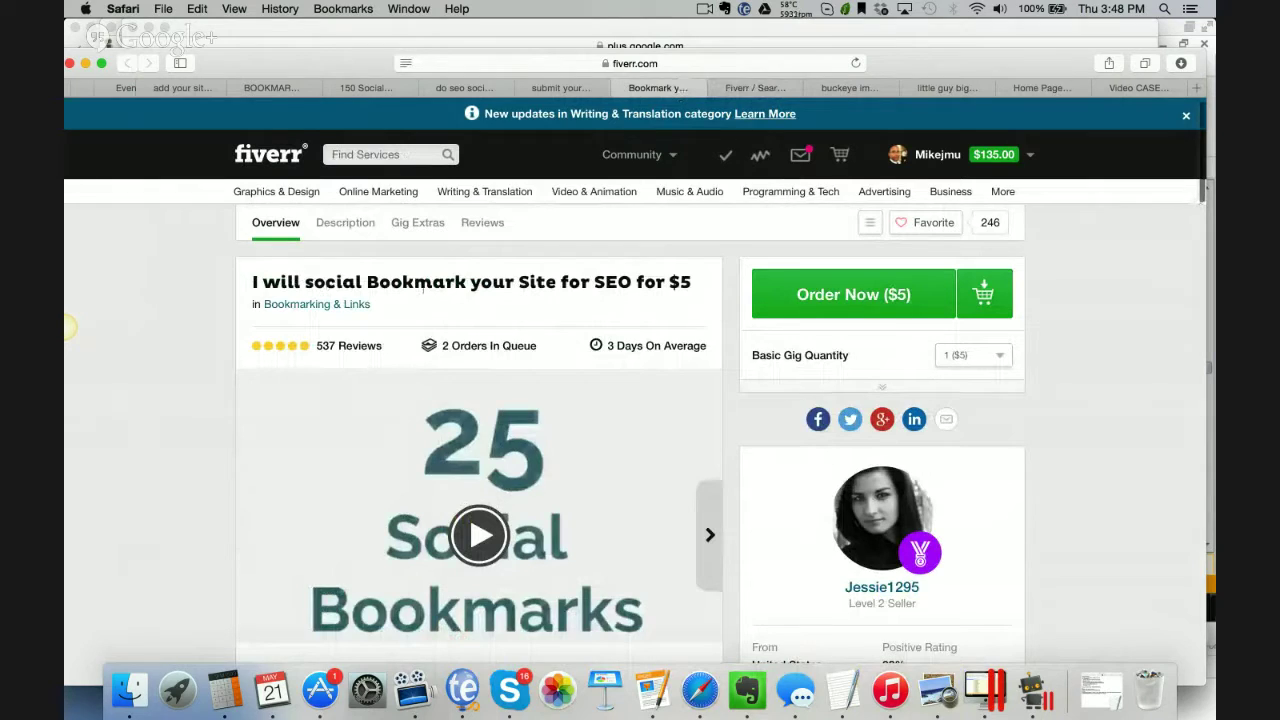
scroll(508, 291, "down", 5)
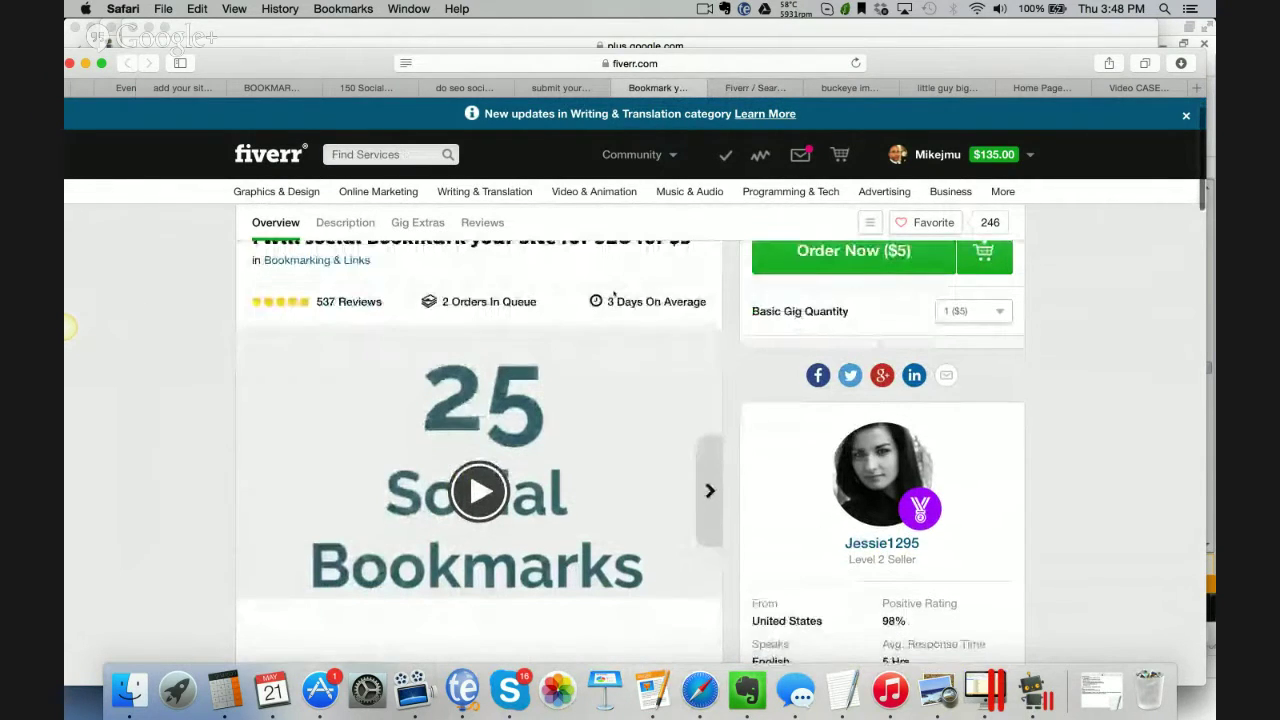
scroll(614, 293, "down", 4)
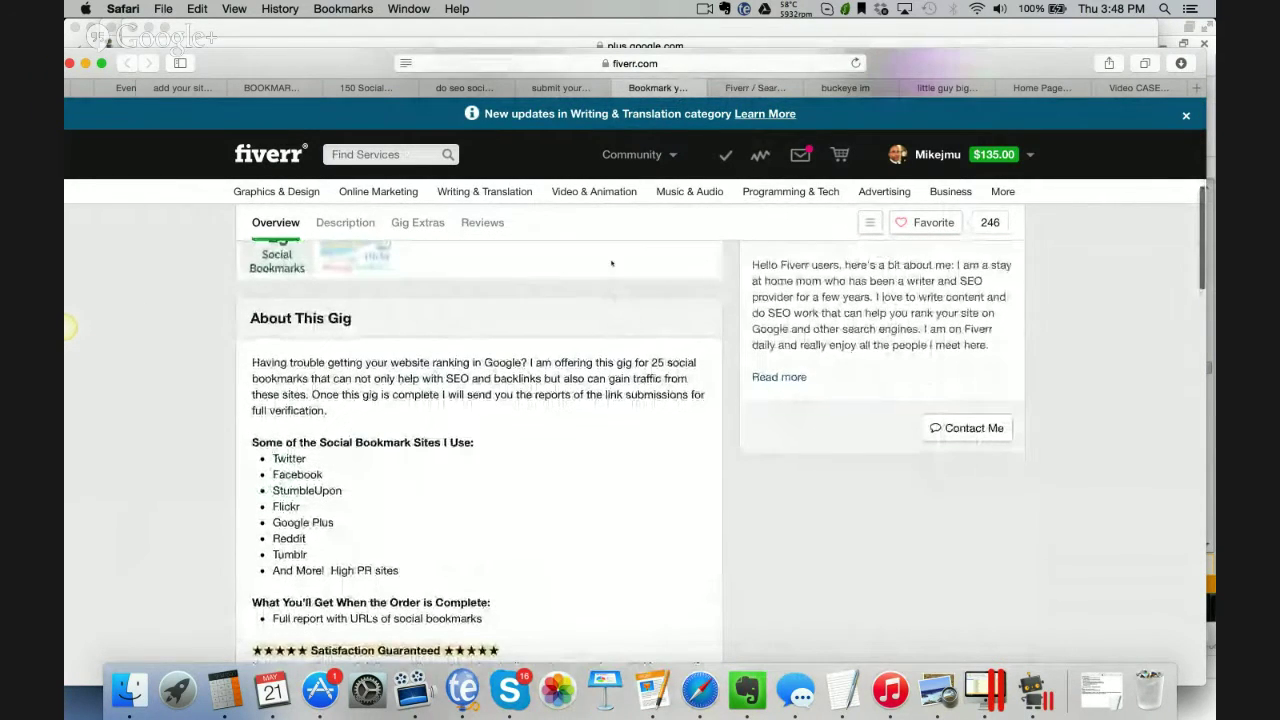
scroll(608, 408, "up", 10)
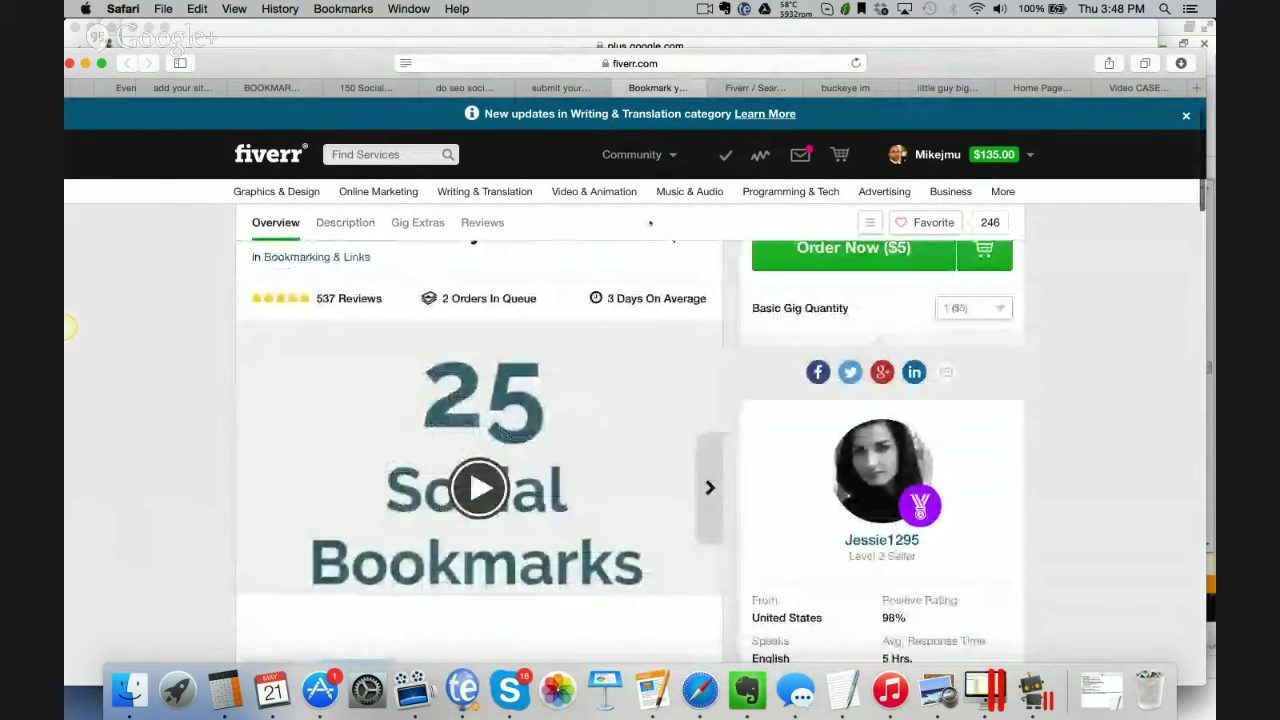
left_click(586, 88)
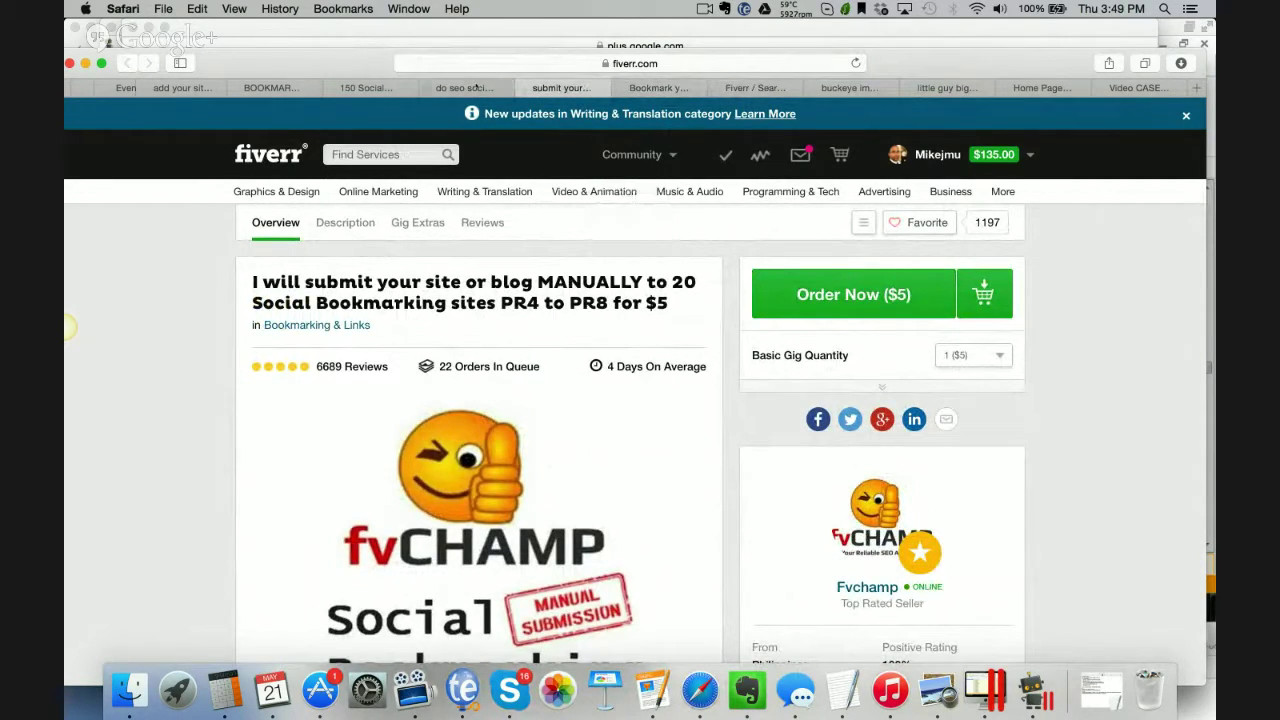
- Look through the Fiverr bookmarking gigs for 600 sites, 150 backlinks and 200 sites
left_click(465, 88)
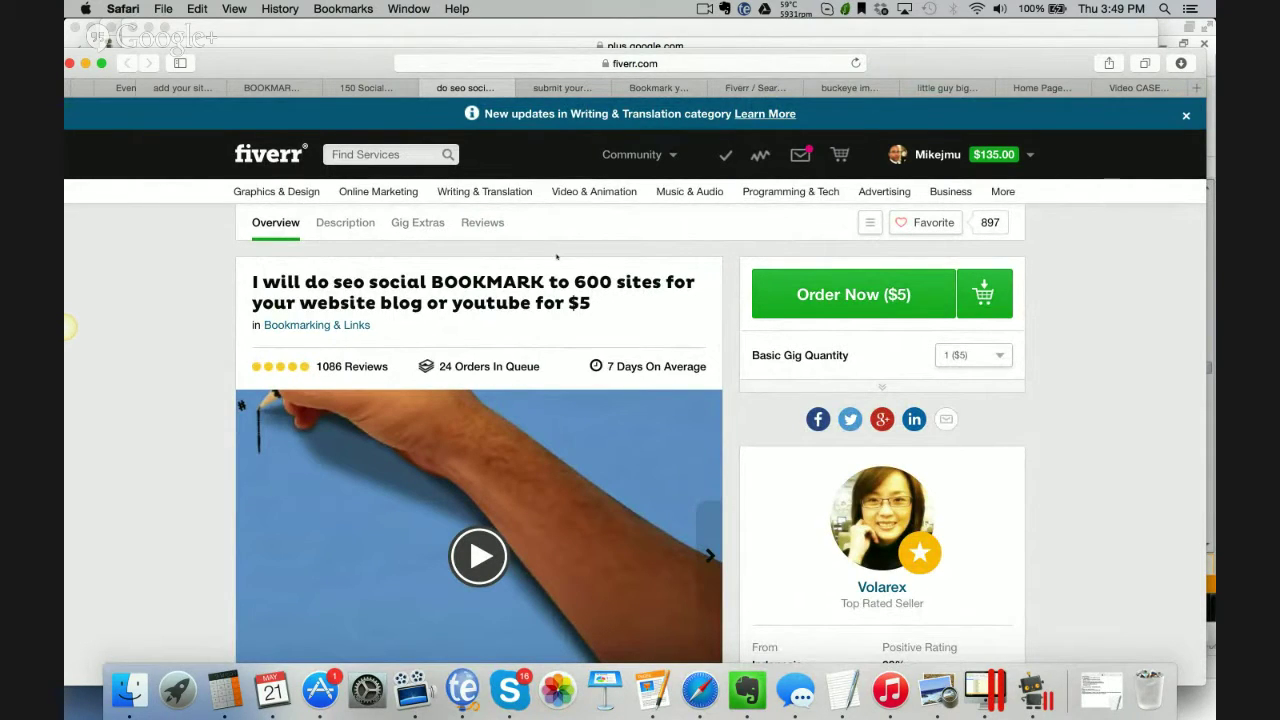
left_click(395, 90)
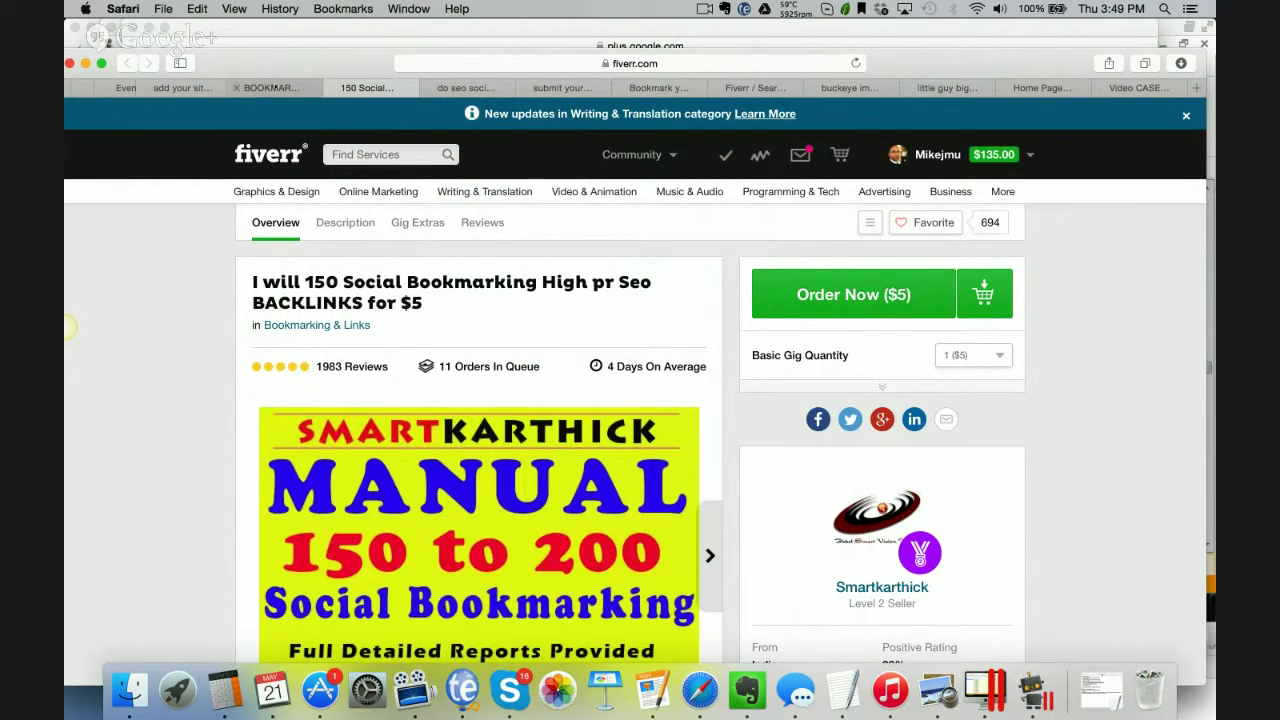
left_click(237, 88)
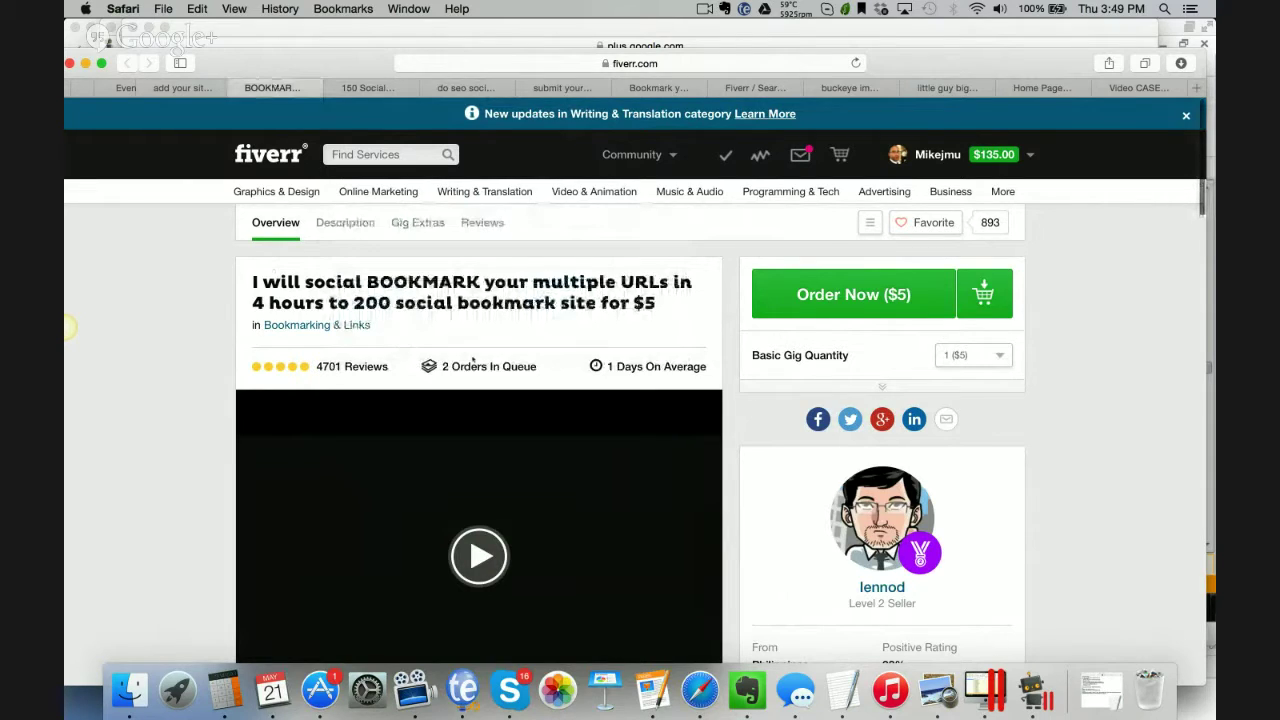
- Open the $5 gig adding a site to 800 bookmarks and expand its Gig Extras
left_click(183, 88)
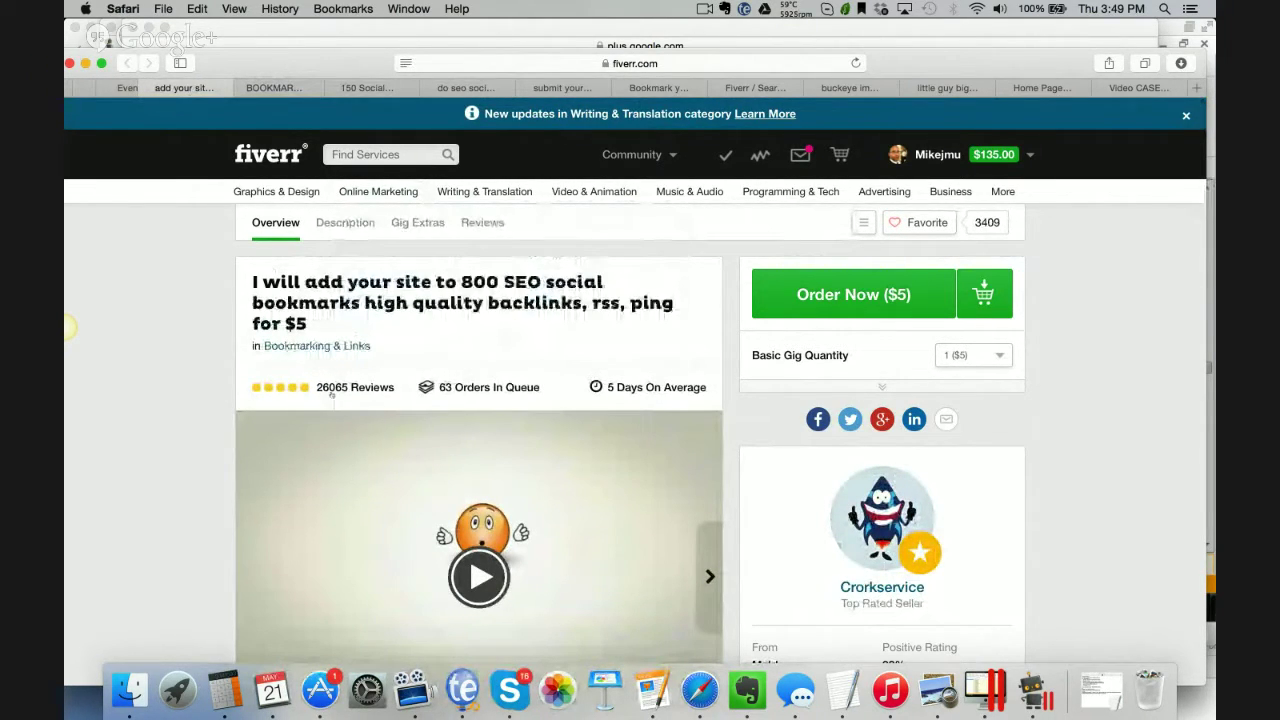
mouse_move(276, 191)
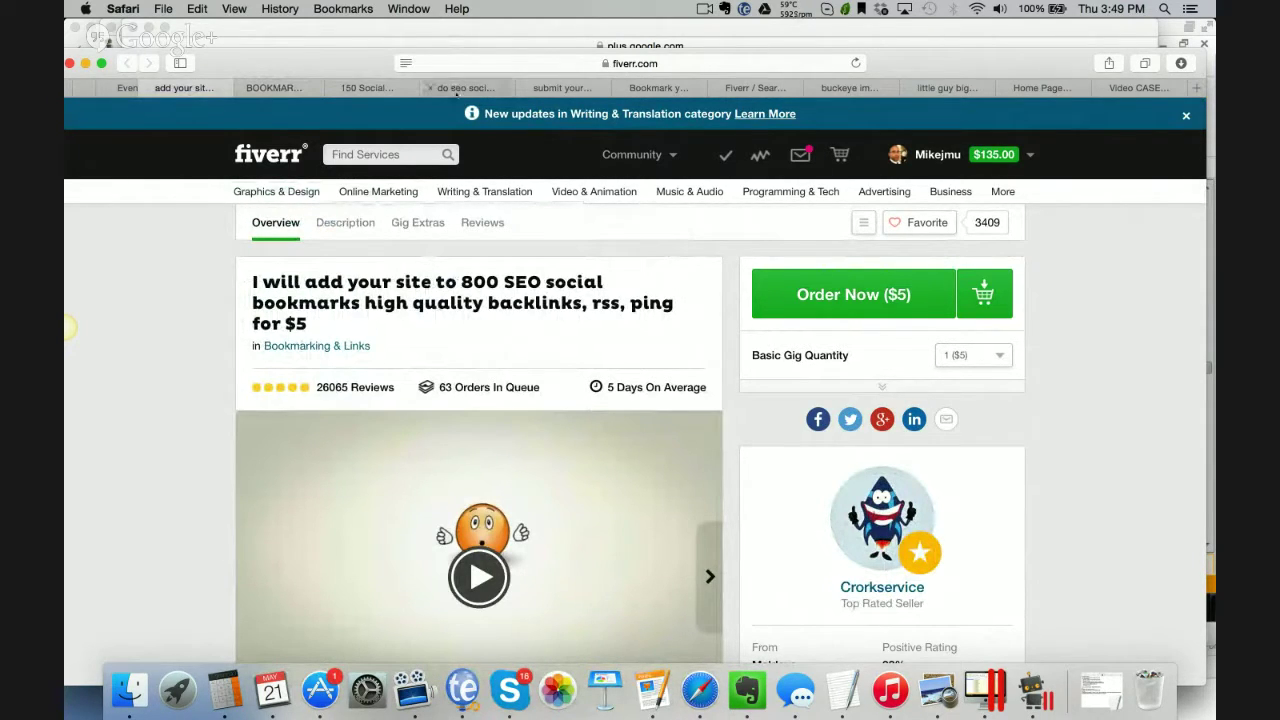
scroll(456, 95, "left", 5)
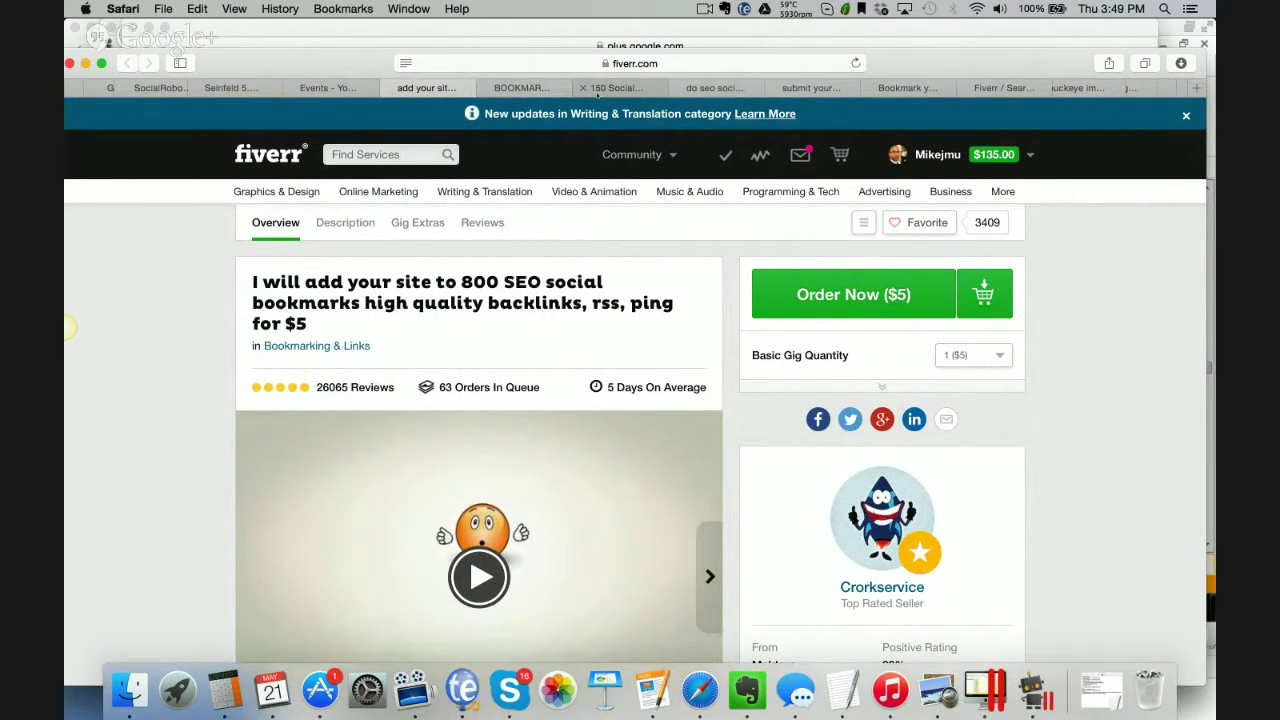
- In SocialRobot, review jvdemo's general and e-mail verification settings, and briefly check program Options
mouse_move(877, 285)
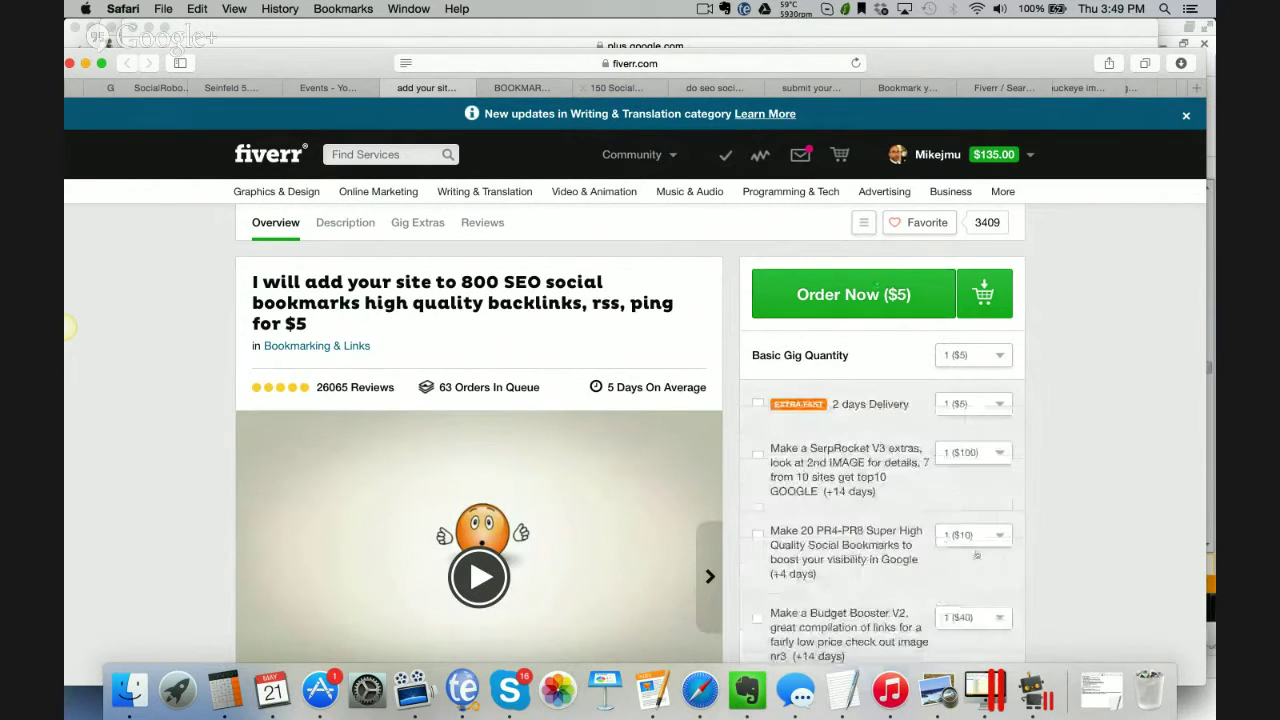
left_click(1035, 688)
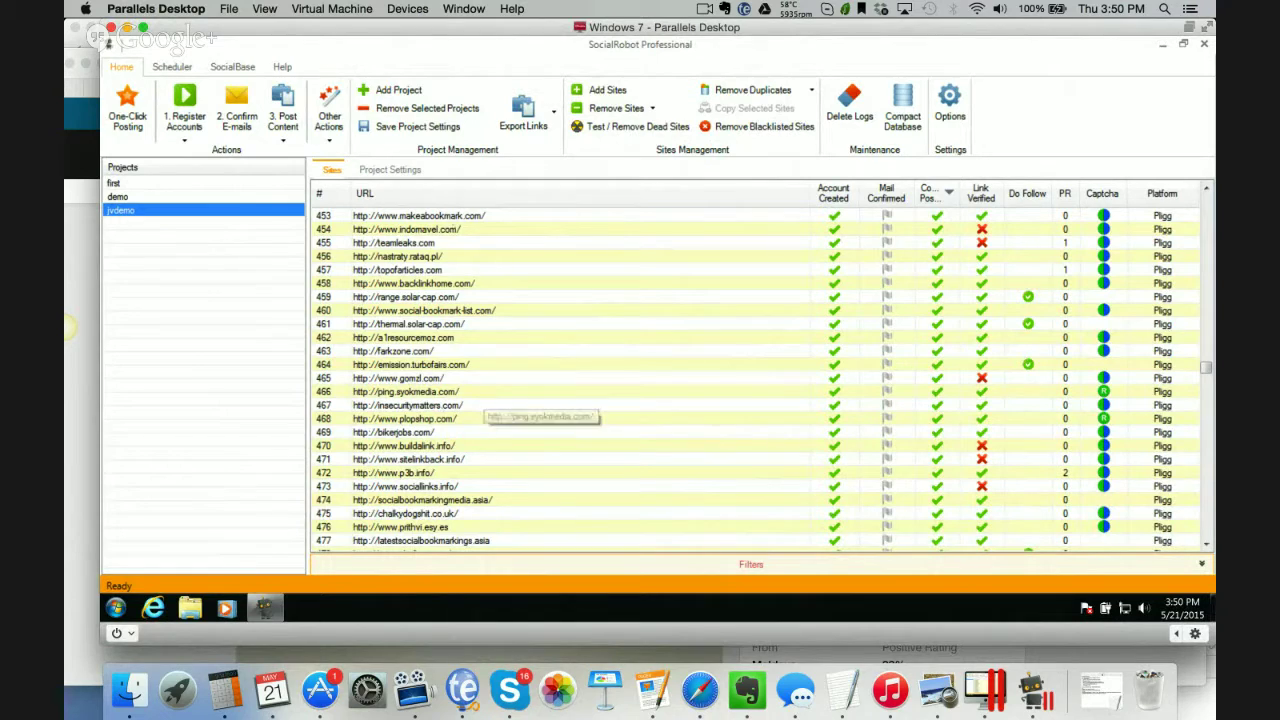
left_click(390, 169)
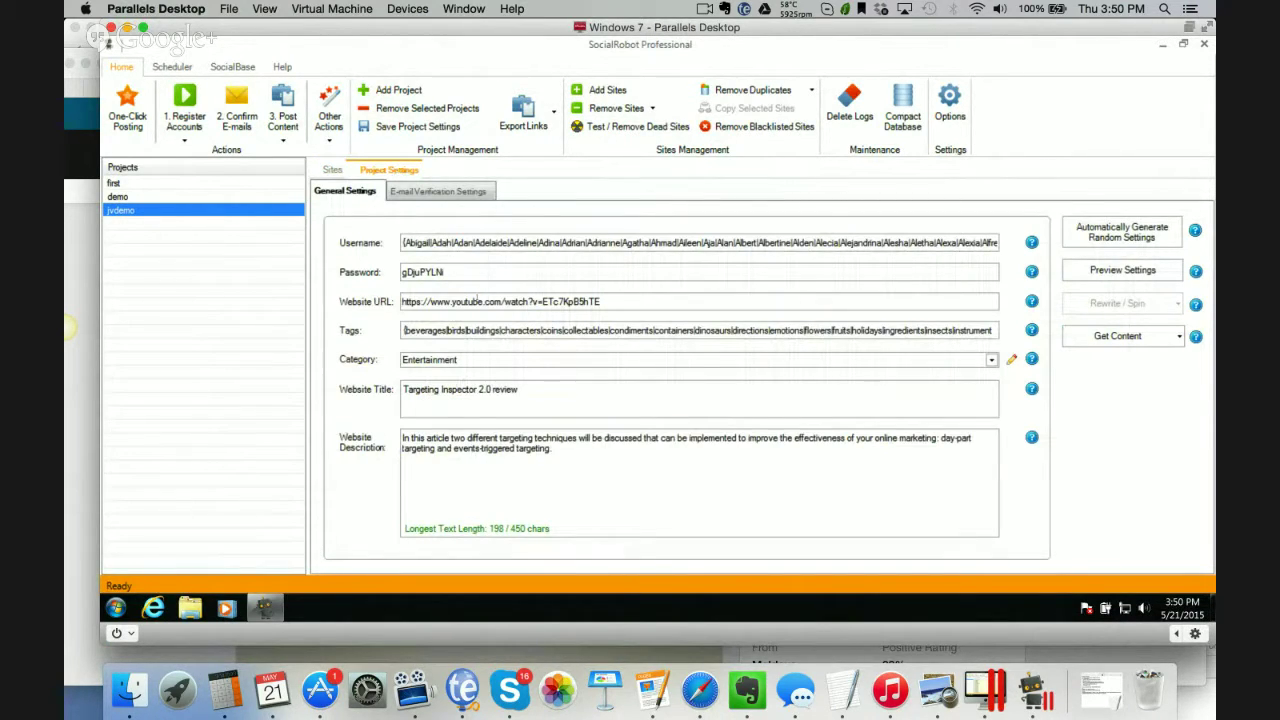
left_click(440, 191)
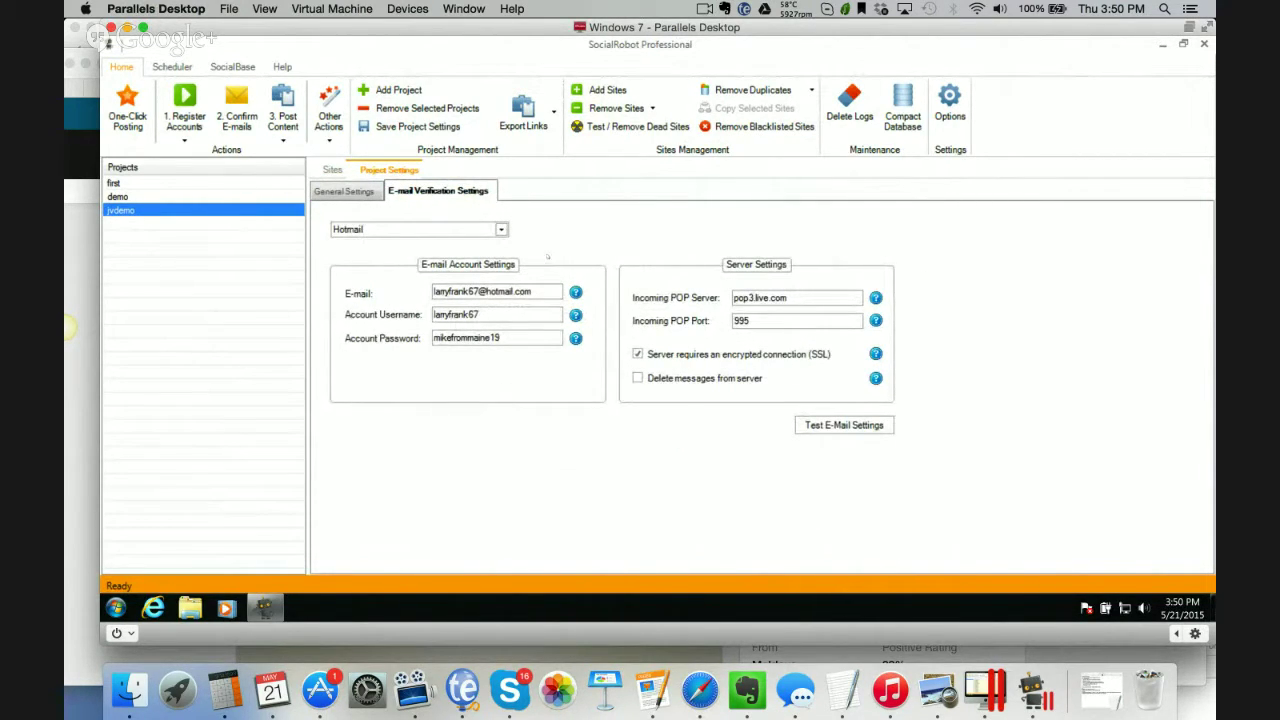
left_click(950, 105)
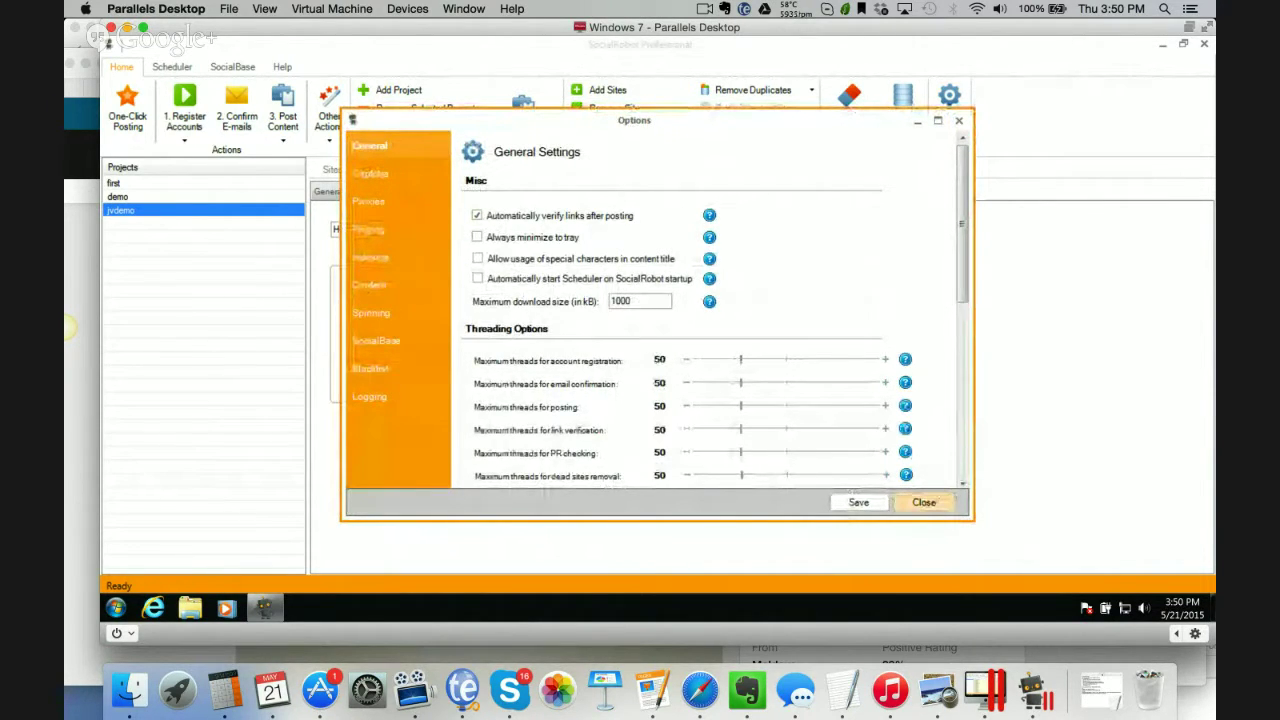
left_click(924, 502)
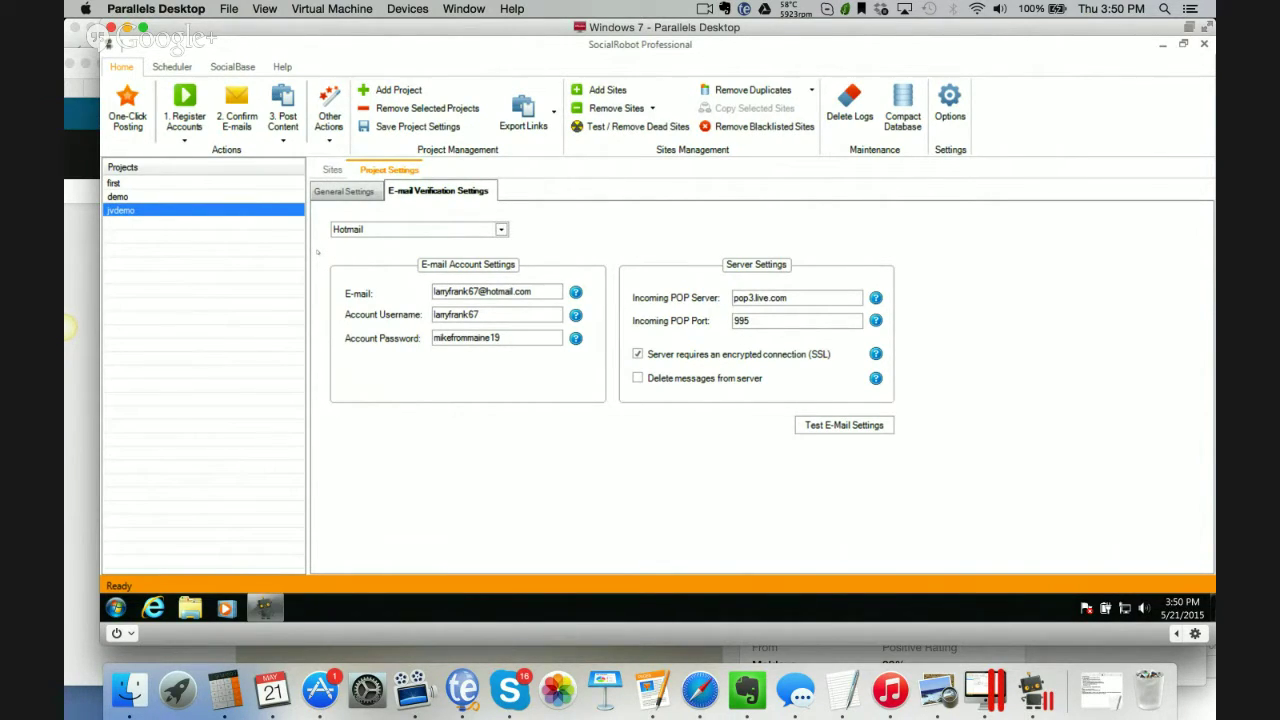
- Glance at the Fiverr gig again, then show SocialRobot's SocialBase list of bookmarking sites
left_click(70, 223)
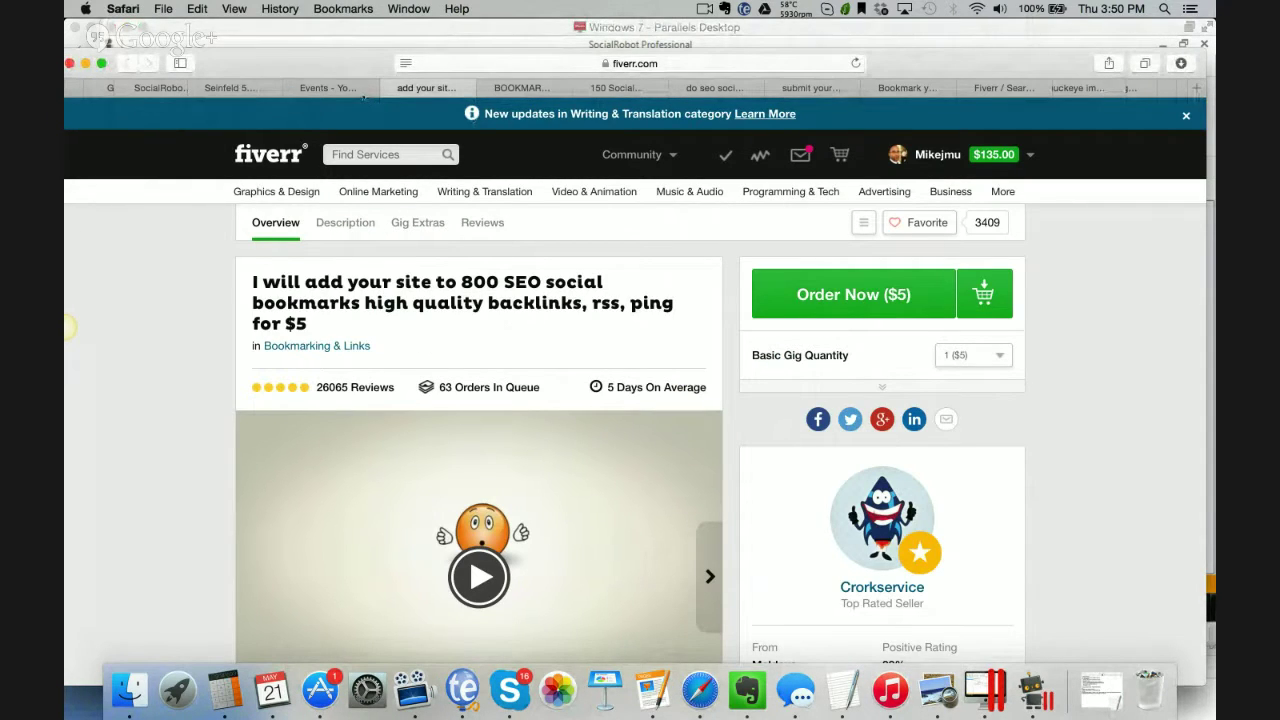
scroll(366, 96, "left", 3)
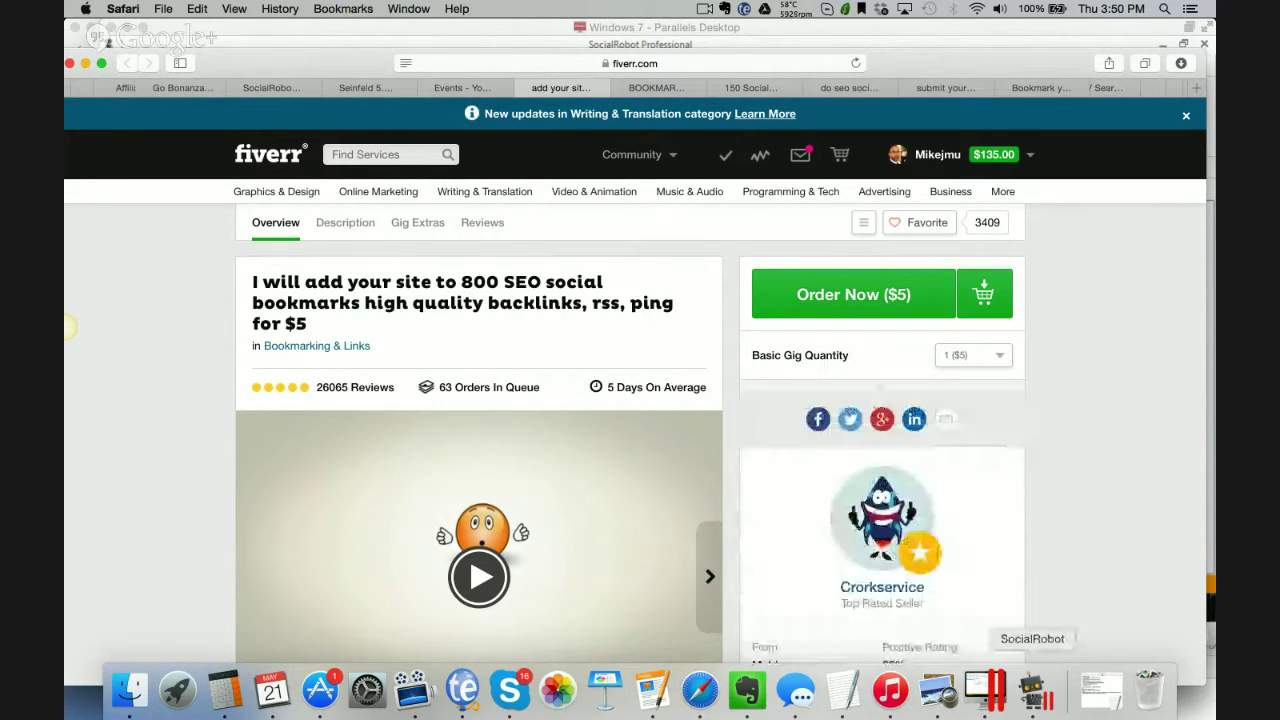
left_click(1035, 690)
left_click(232, 66)
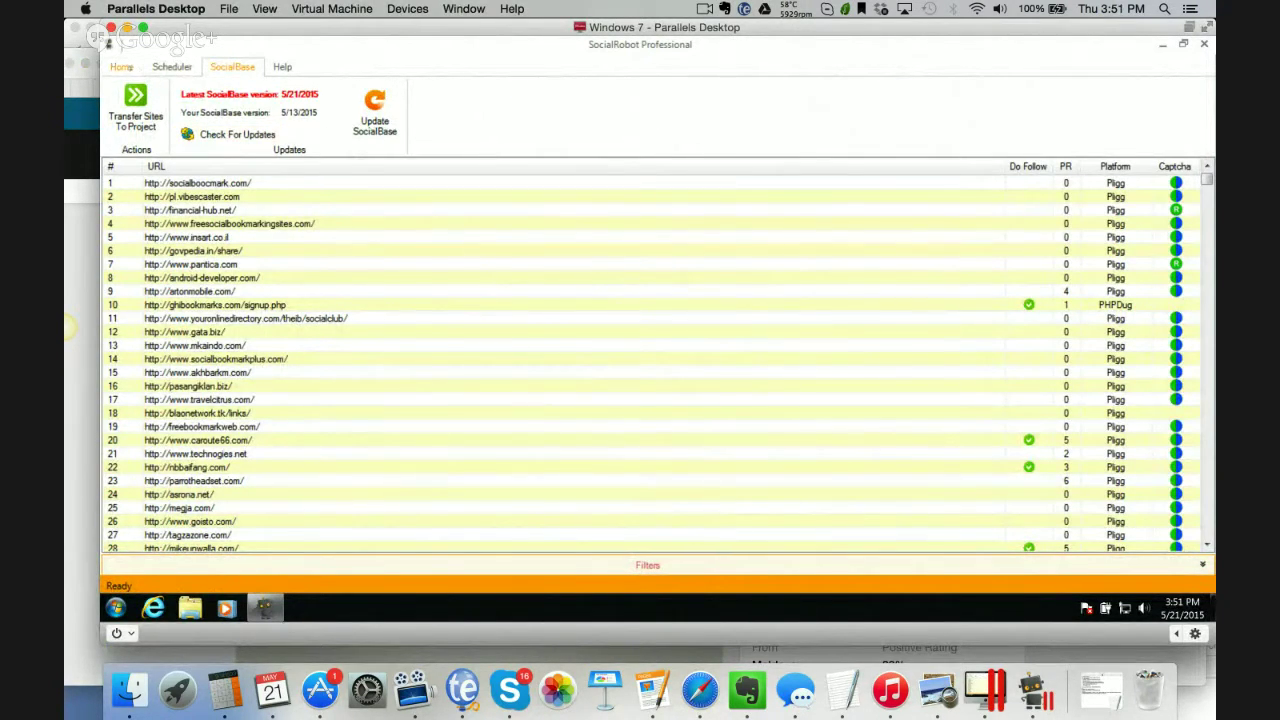
- From the Home tab, go to the jvdemo project's Sites list and open Add Sites
left_click(121, 67)
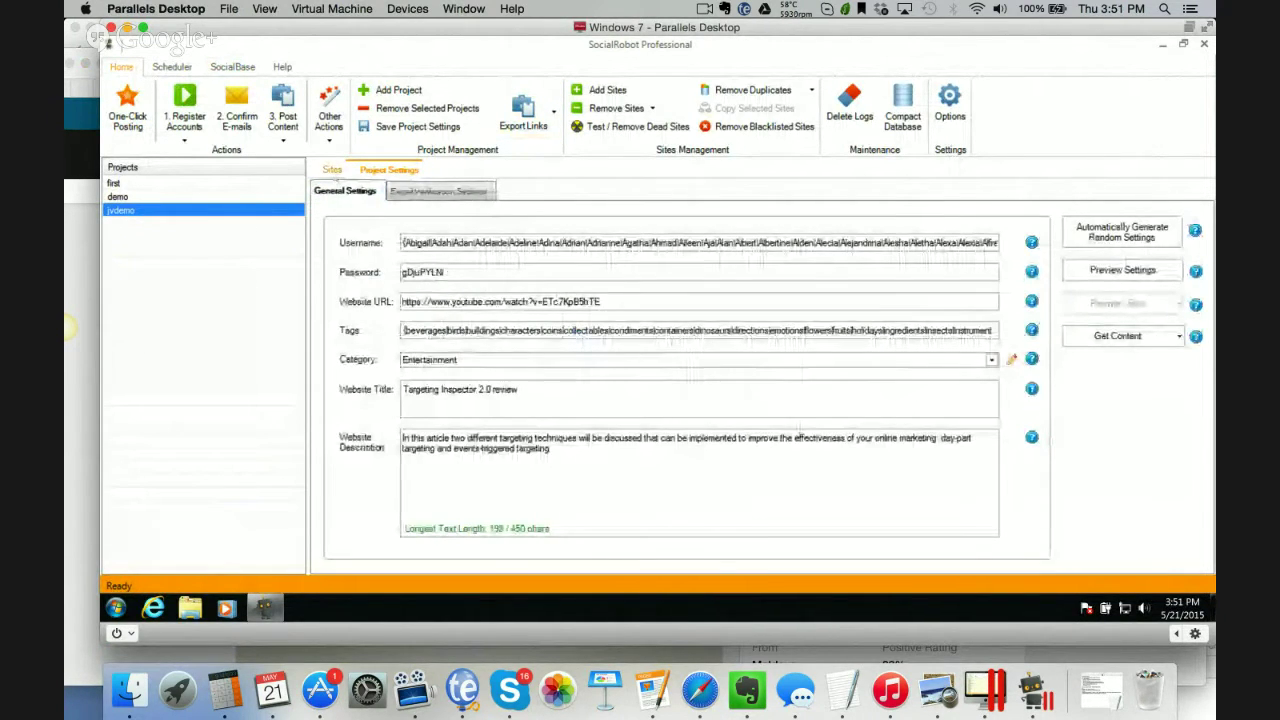
left_click(607, 90)
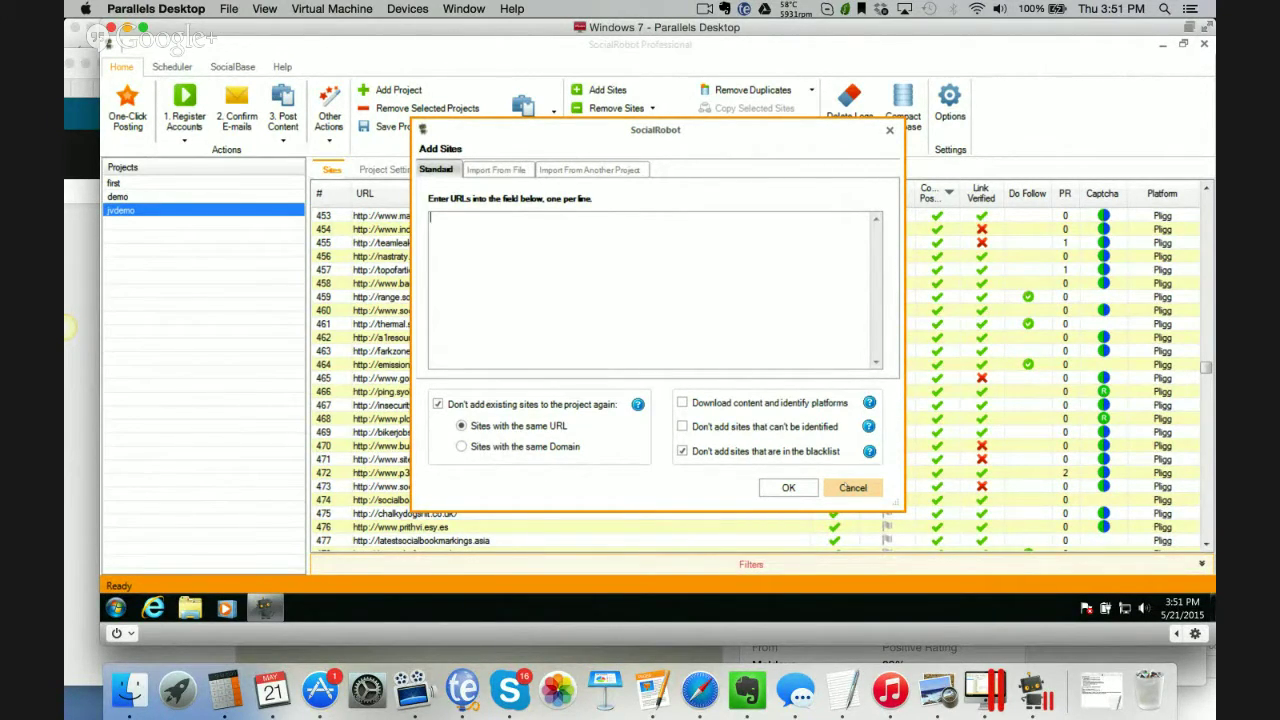
- Cancel the Add Sites dialog to return to the project's Pligg site list
left_click(852, 487)
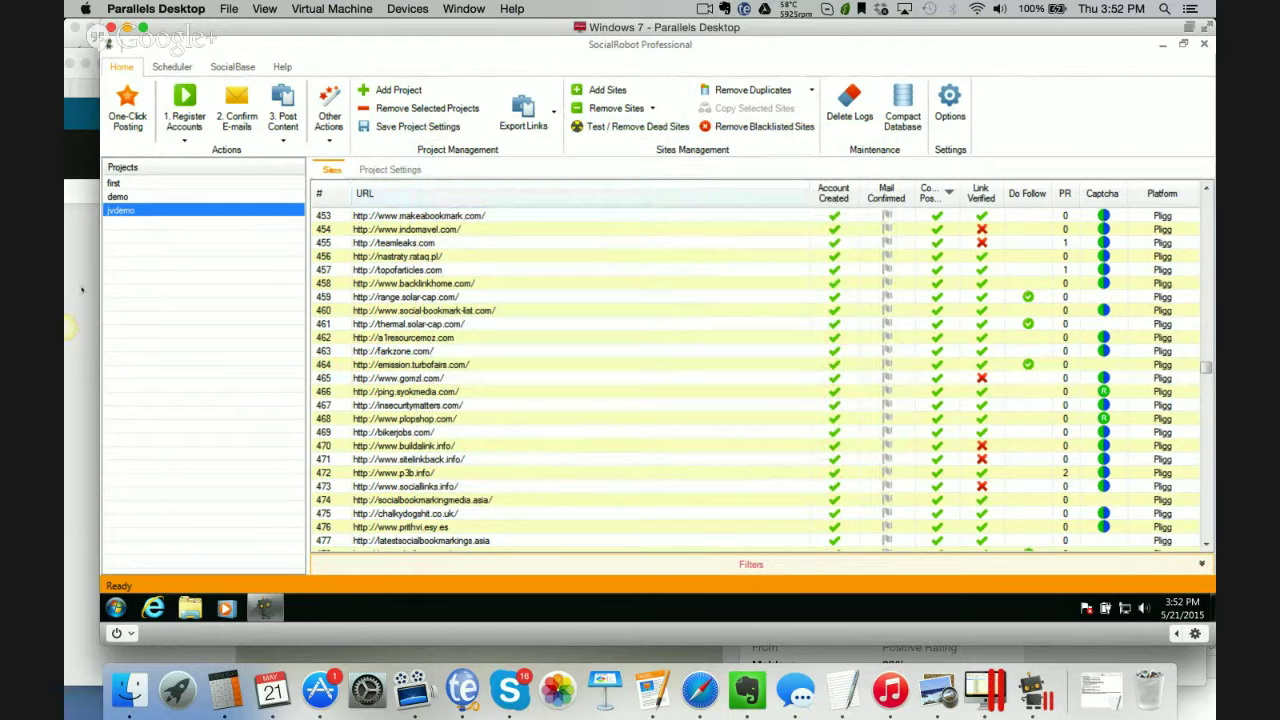
- Switch between the Fiverr gig and SocialRobot, then open the 'Video CASE' mikefrommaine.com tab
left_click(82, 290)
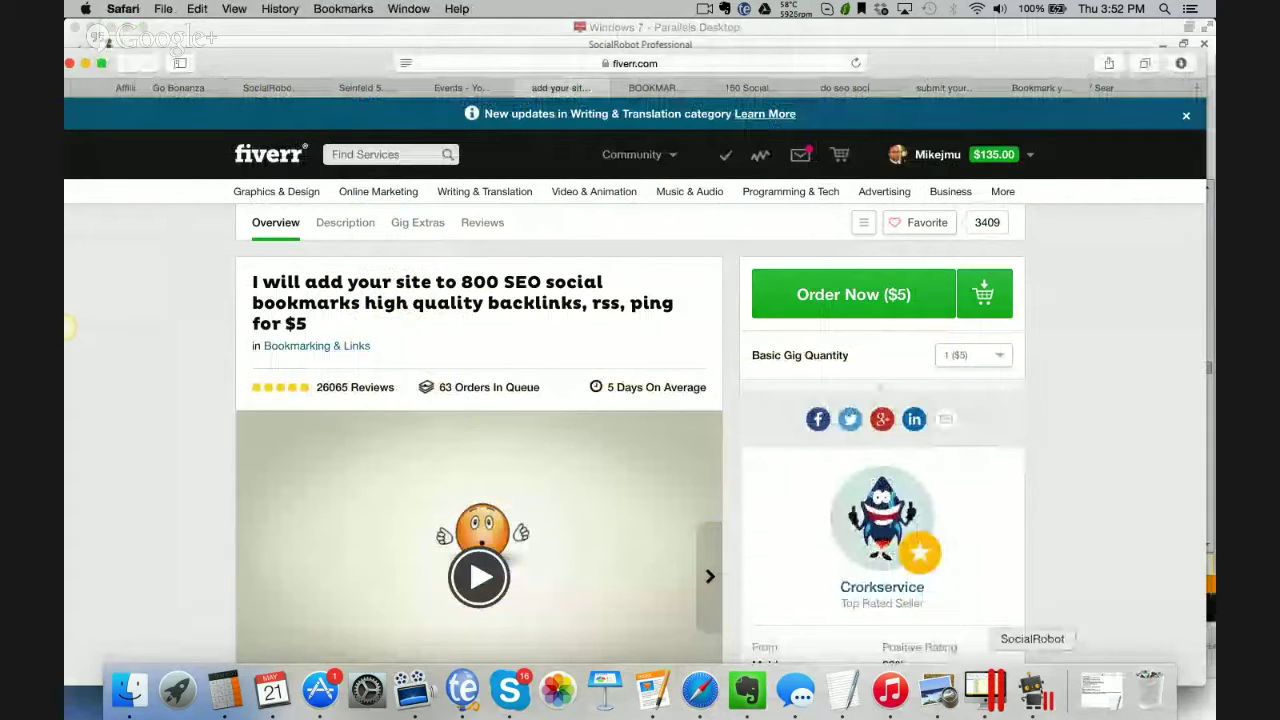
left_click(1035, 690)
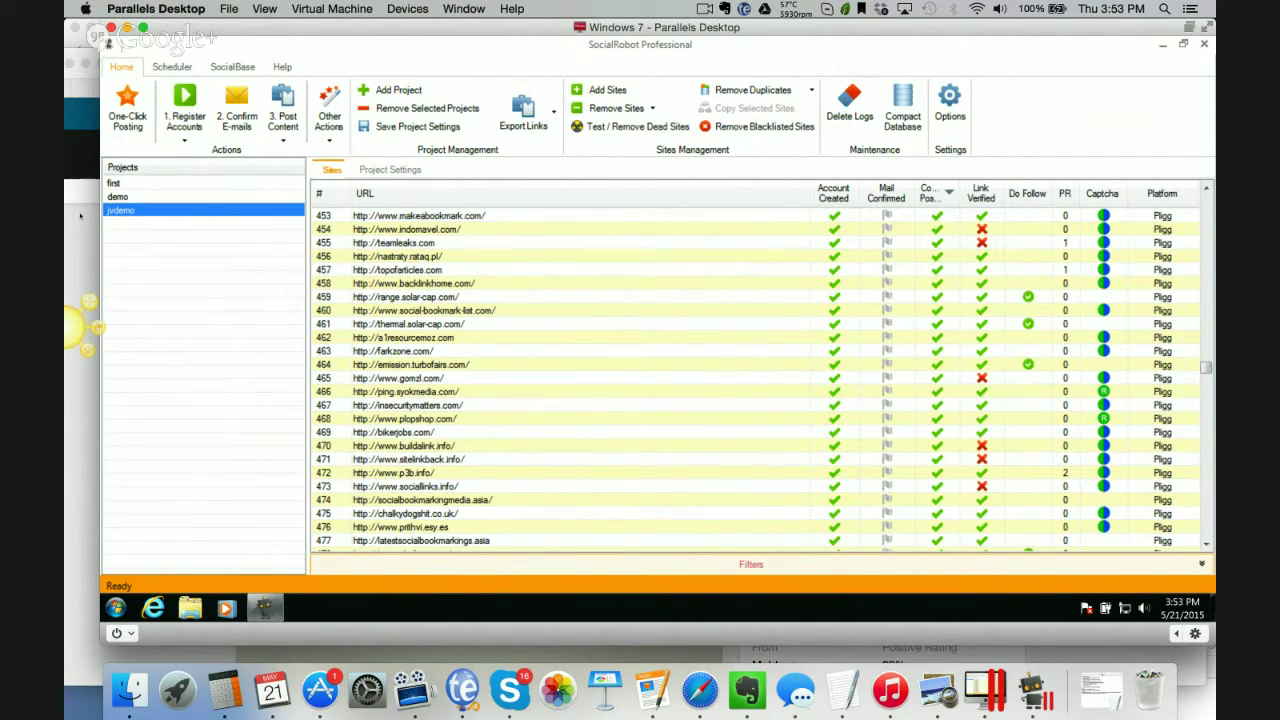
left_click(76, 325)
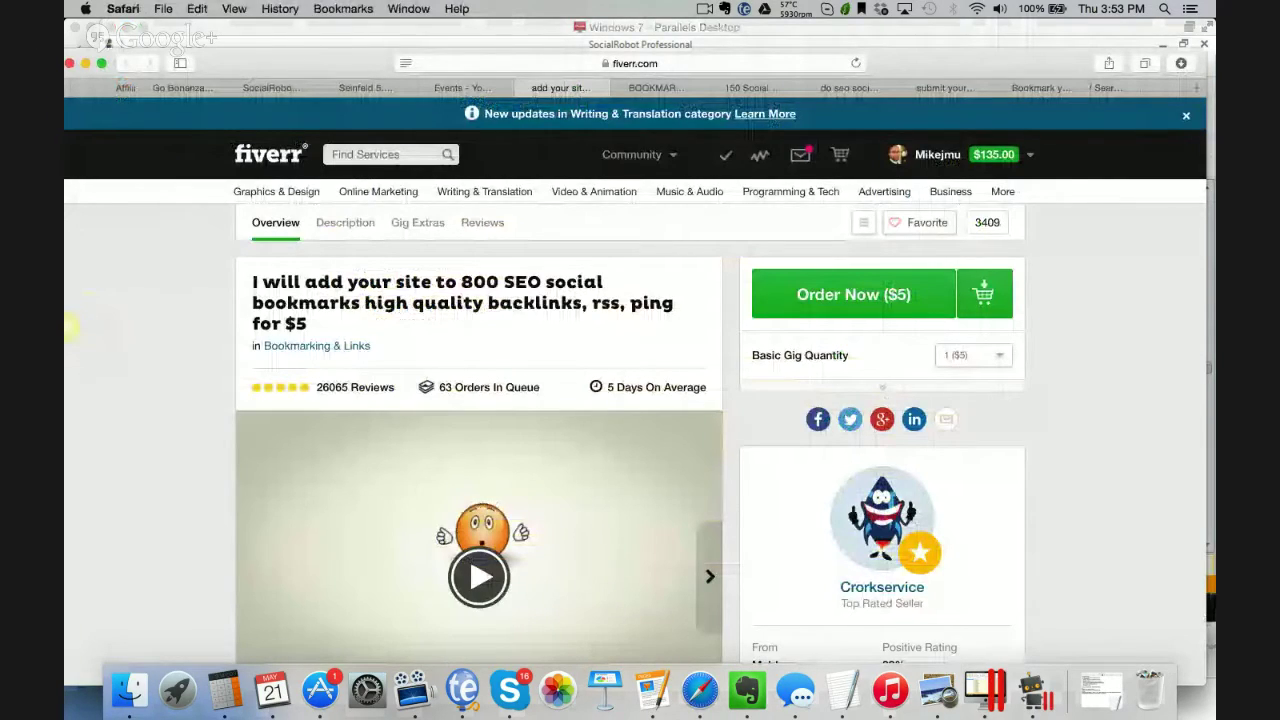
mouse_move(796, 186)
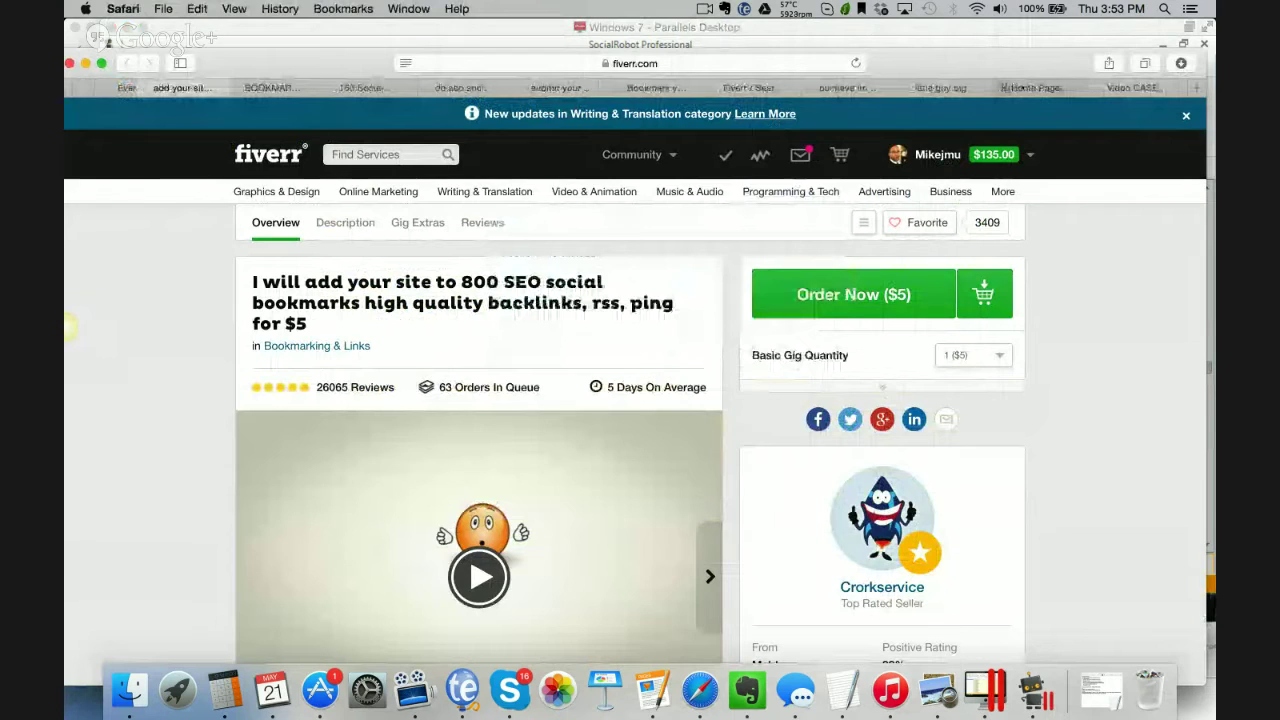
left_click(1148, 89)
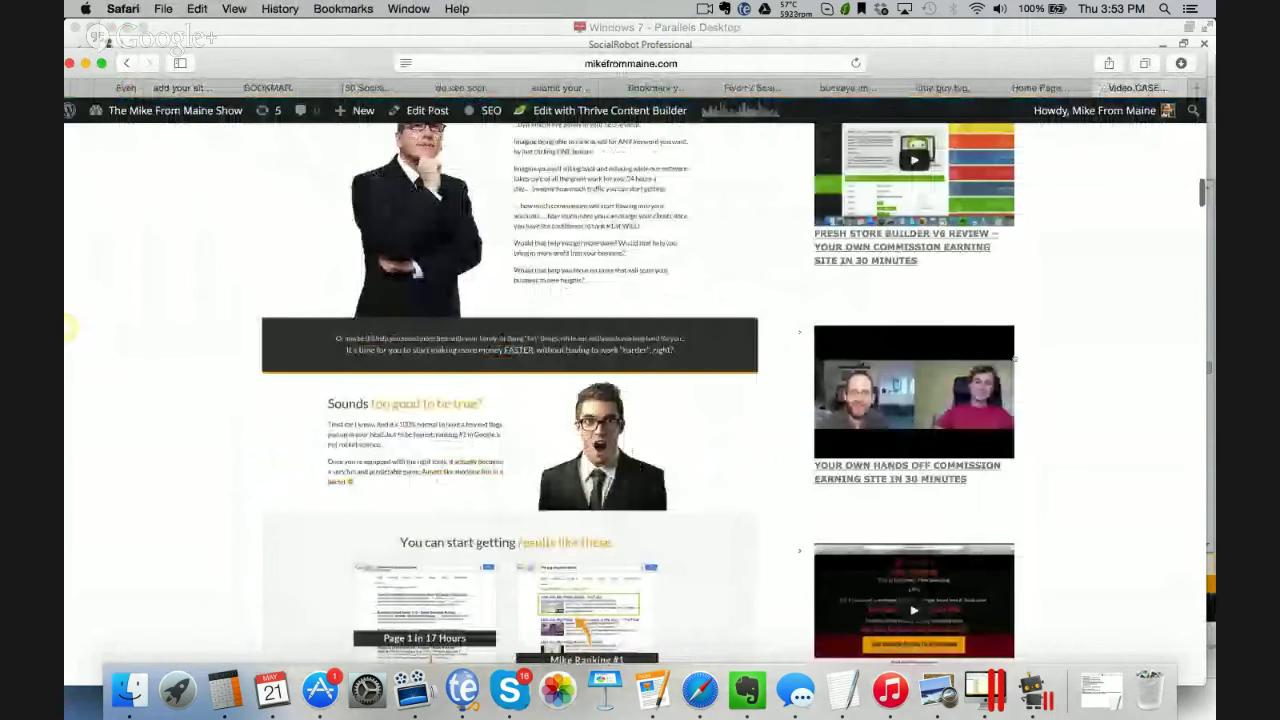
- Scroll up to the Live Video CASE STUDY title, then down to the embedded show video
scroll(70, 327, "up", 3)
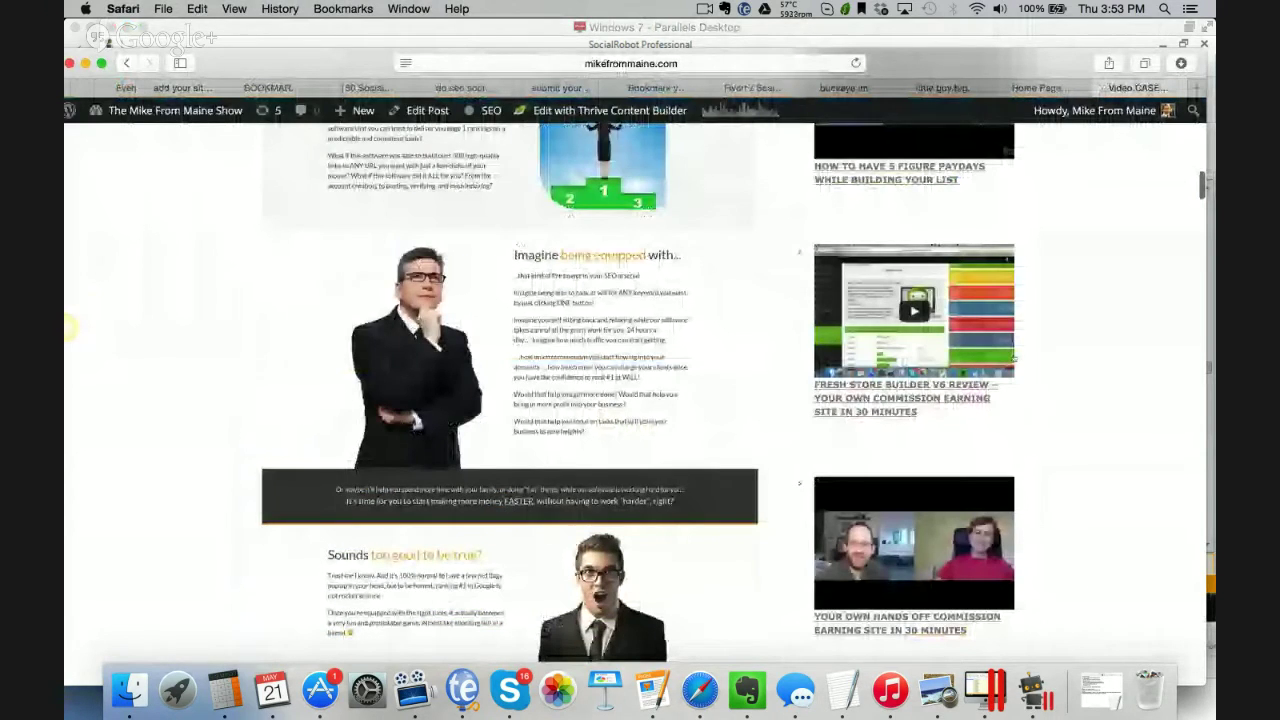
scroll(70, 327, "up", 10)
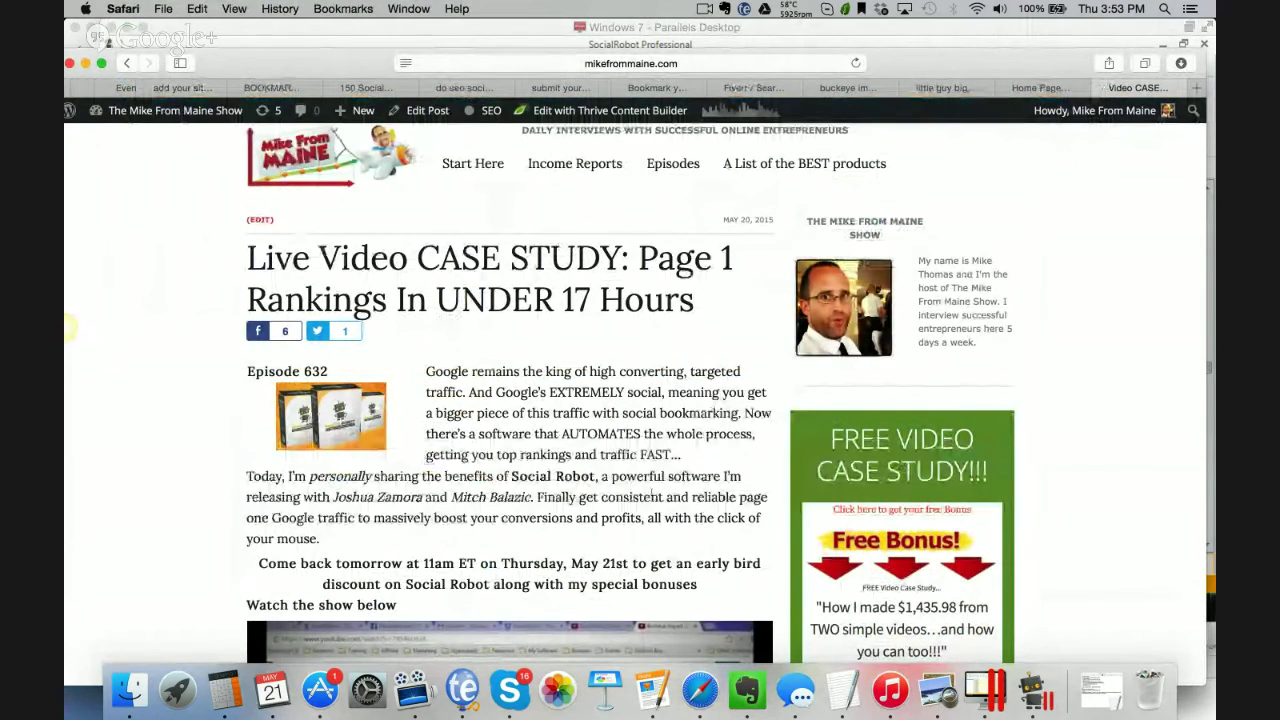
scroll(655, 496, "down", 1)
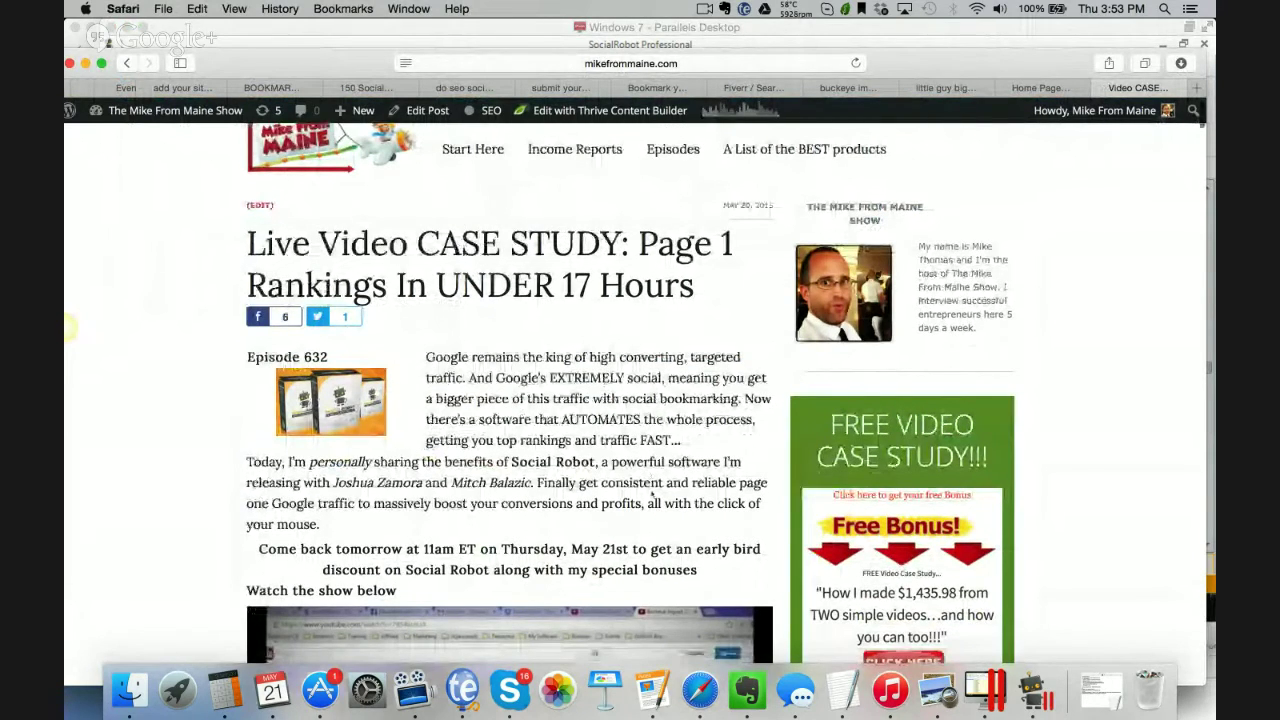
scroll(654, 494, "down", 2)
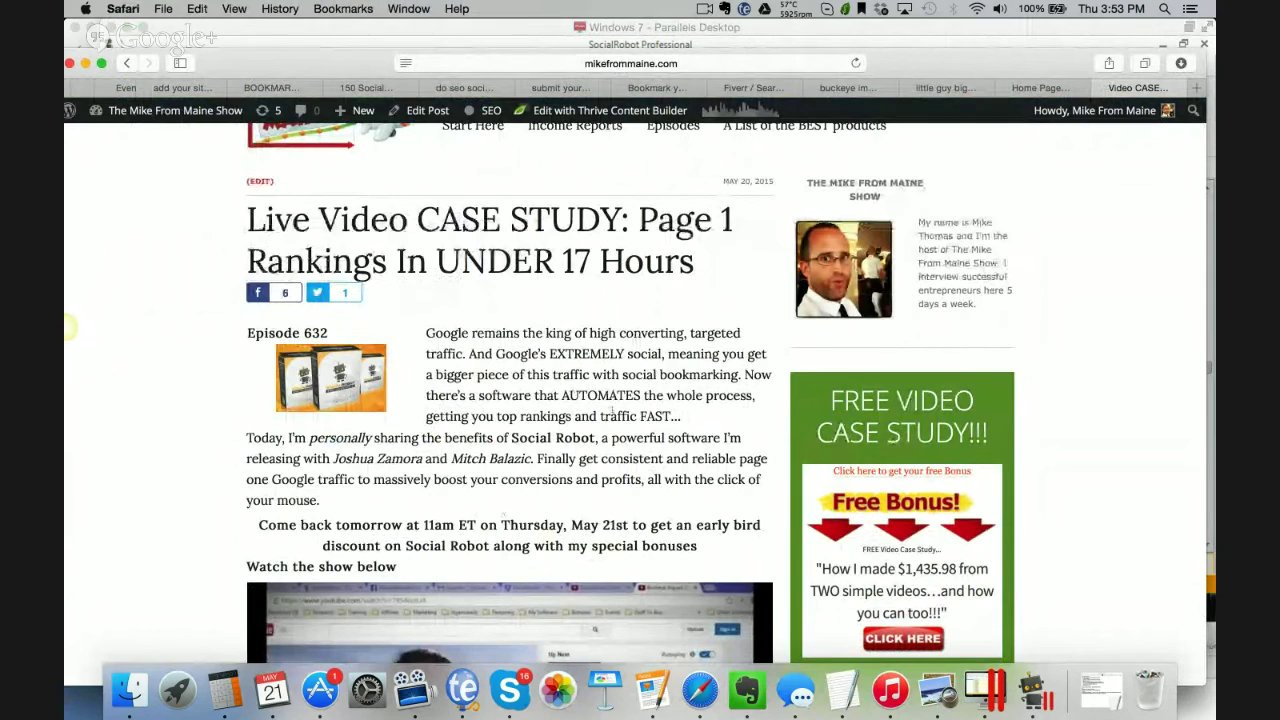
scroll(611, 412, "down", 5)
scroll(605, 402, "down", 5)
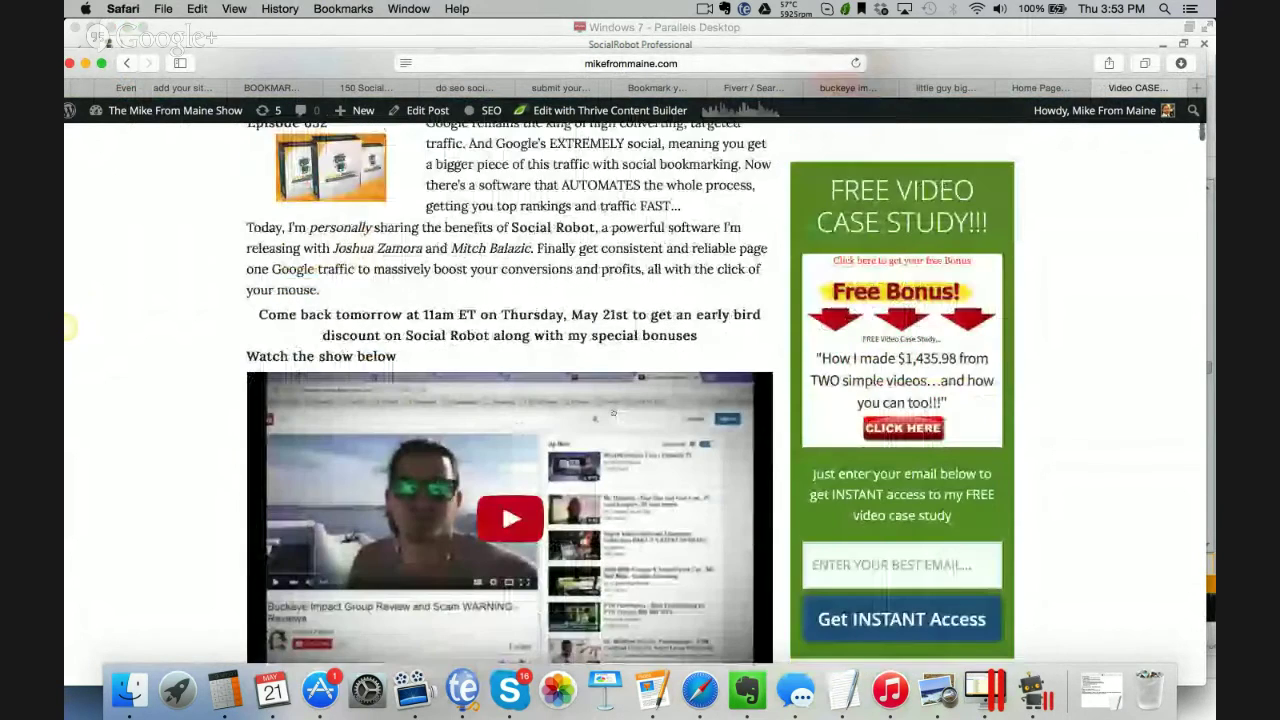